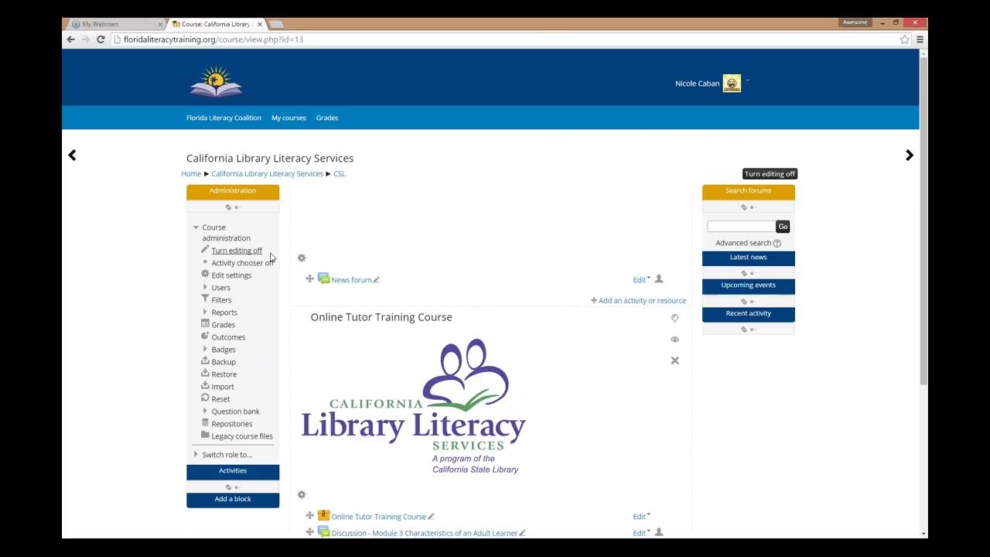
# Open the 'Discussion - Module 3 Characteristics of an Adult Learner' forum from the course page
pyautogui.scroll(-1, 248, 252)
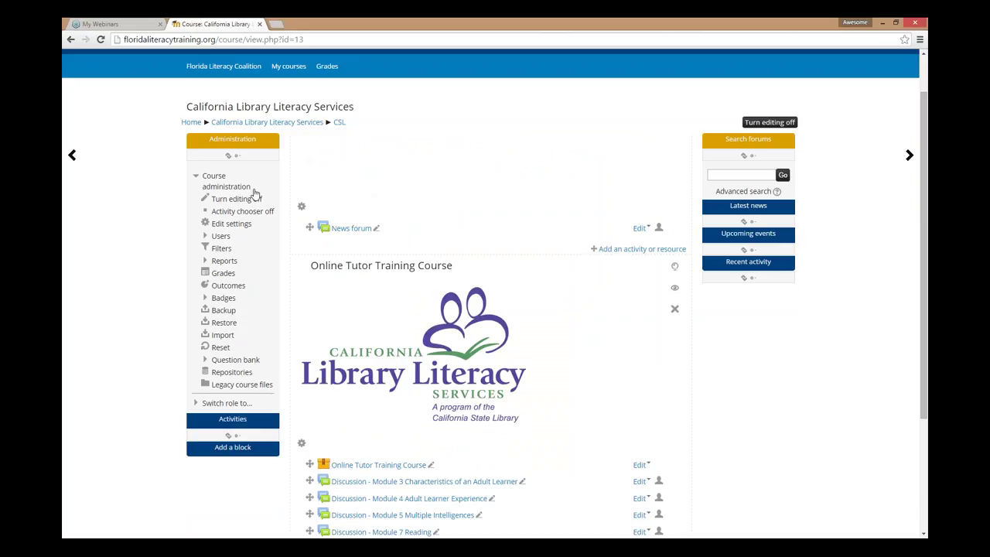
pyautogui.scroll(-1, 353, 278)
pyautogui.scroll(-1, 134, 298)
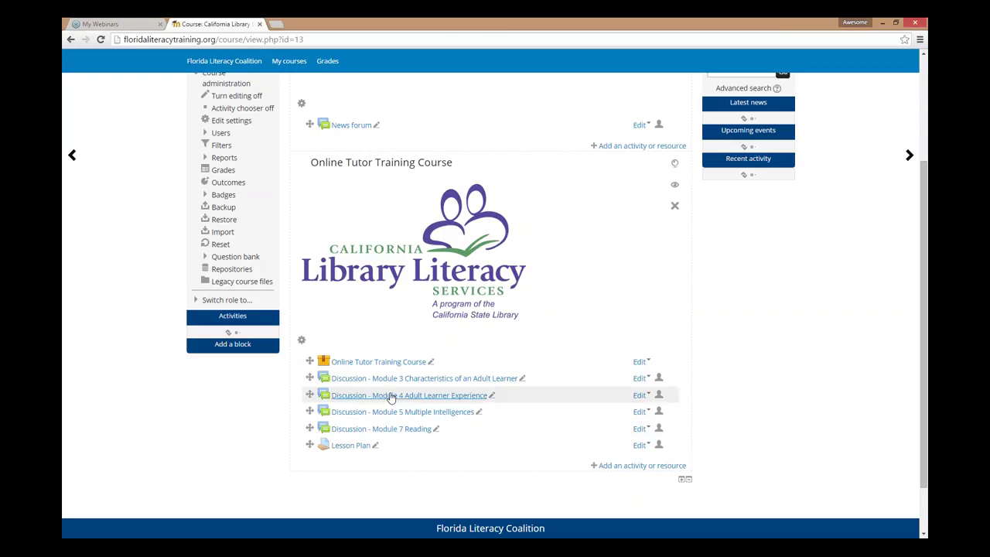
pyautogui.click(416, 379)
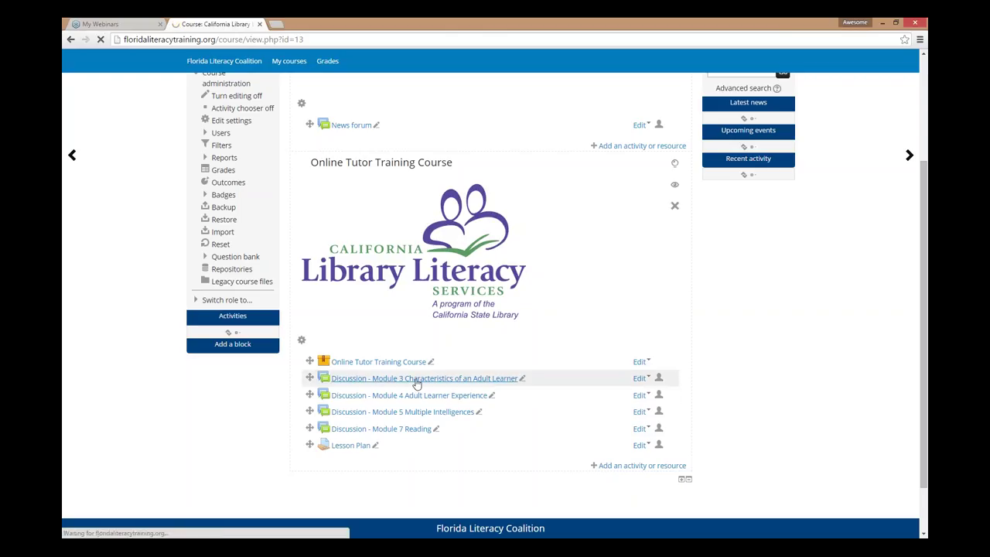
pyautogui.scroll(-3, 389, 361)
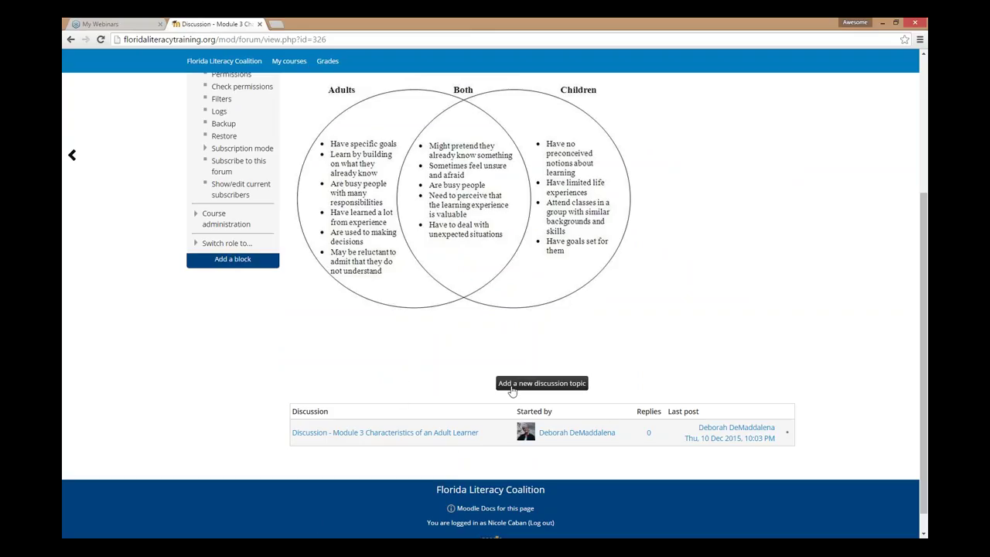
# Start a new discussion topic and look over its empty Subject and Message fields
pyautogui.click(574, 389)
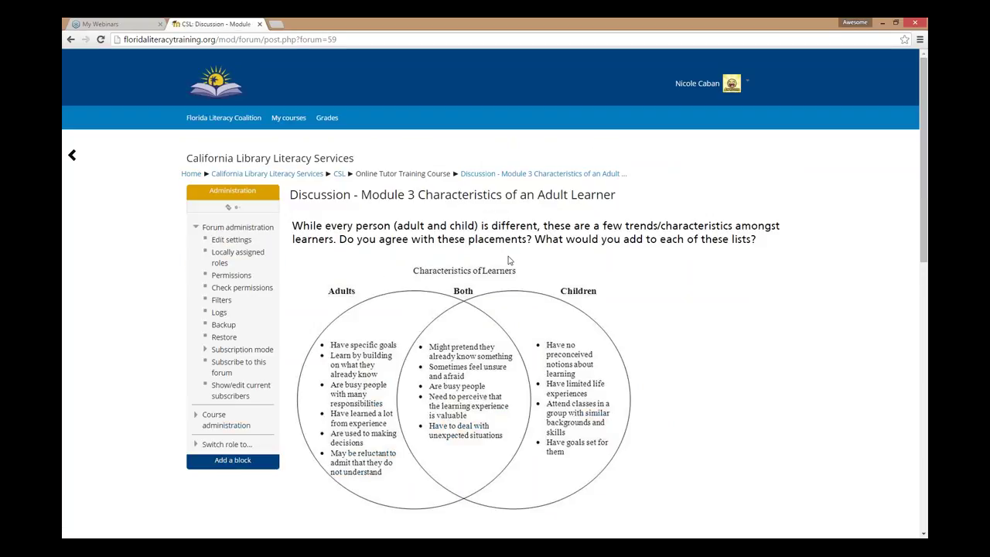
pyautogui.scroll(-4, 503, 263)
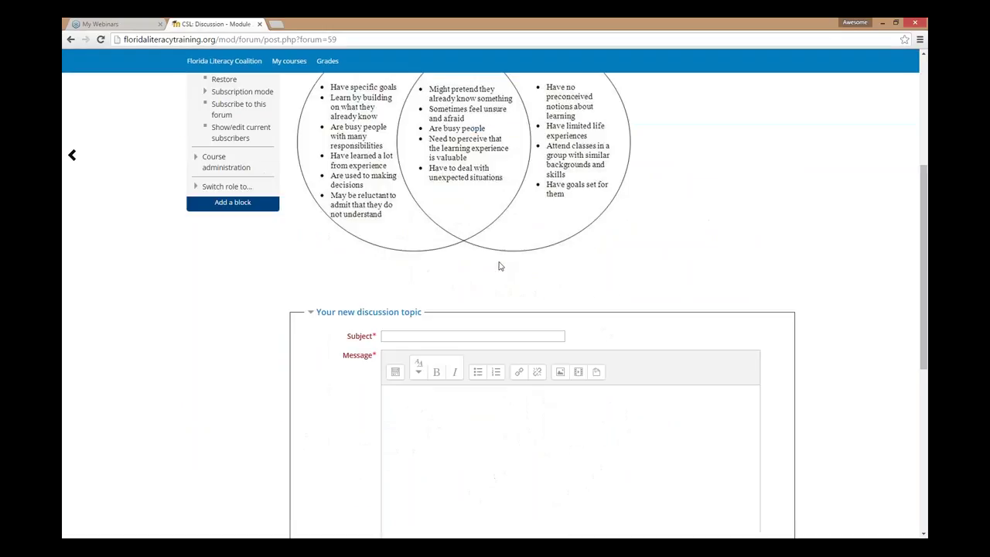
pyautogui.click(460, 282)
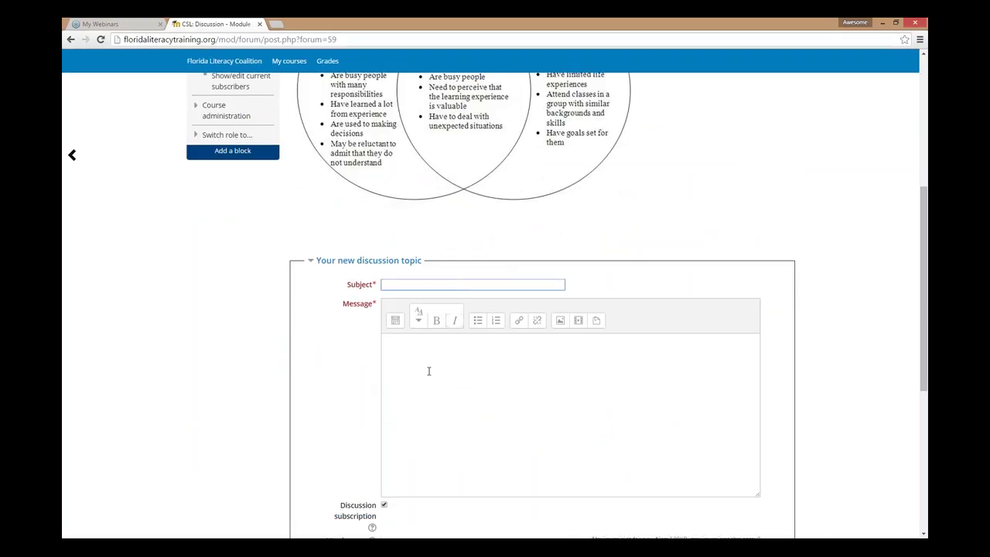
pyautogui.click(431, 342)
pyautogui.scroll(-4, 322, 356)
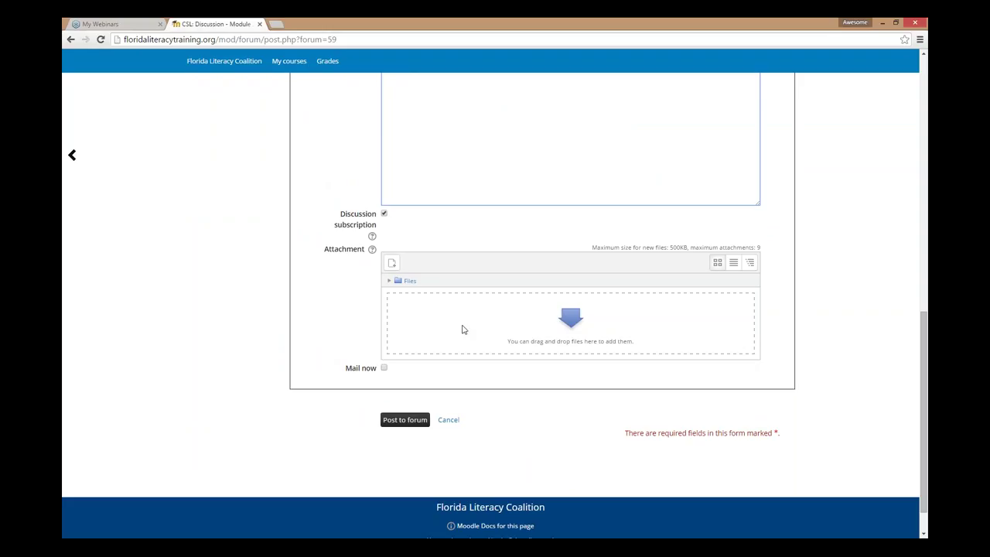
pyautogui.scroll(-1, 258, 346)
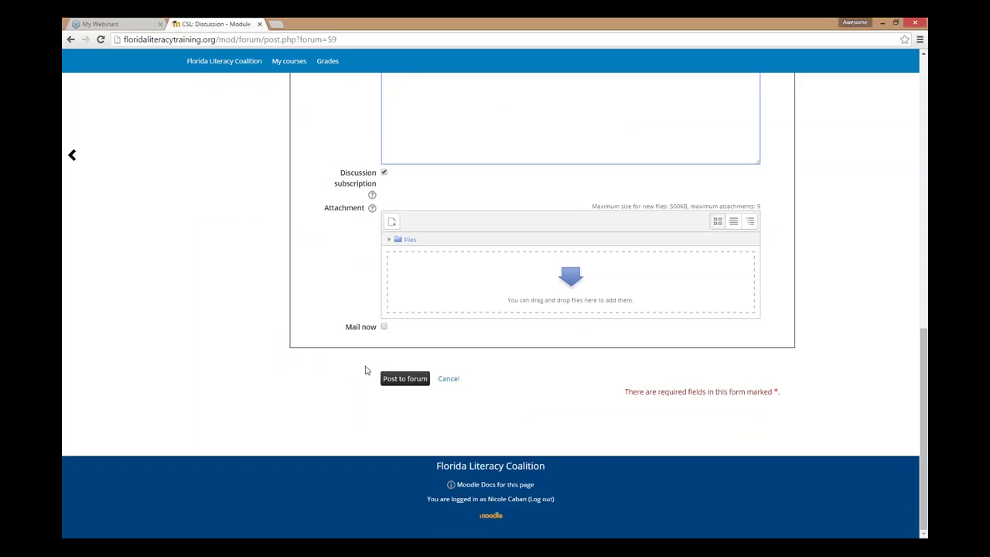
pyautogui.scroll(10, 346, 375)
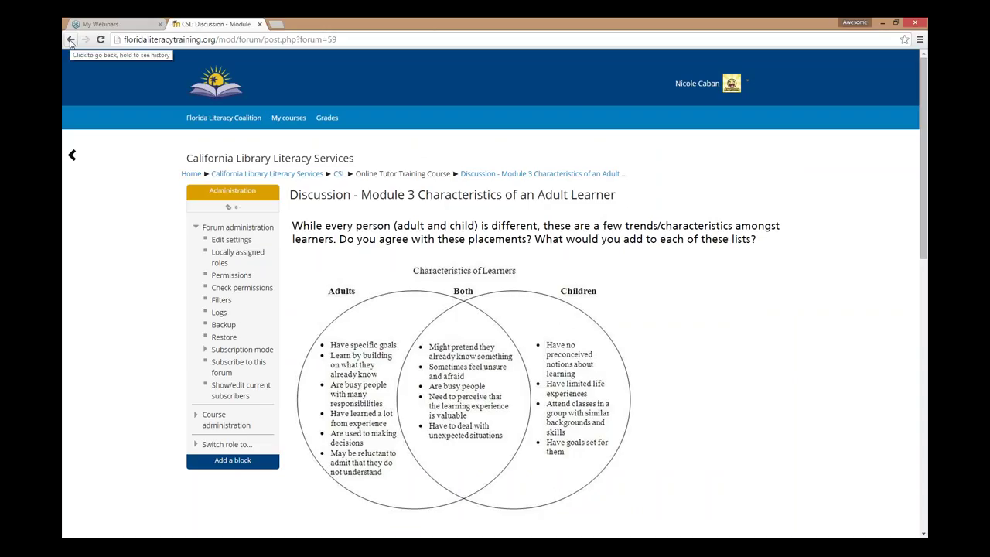
# Return to the course page and open the Lesson Plan assignment: 13 participants, due 23 December 2015
pyautogui.click(70, 40)
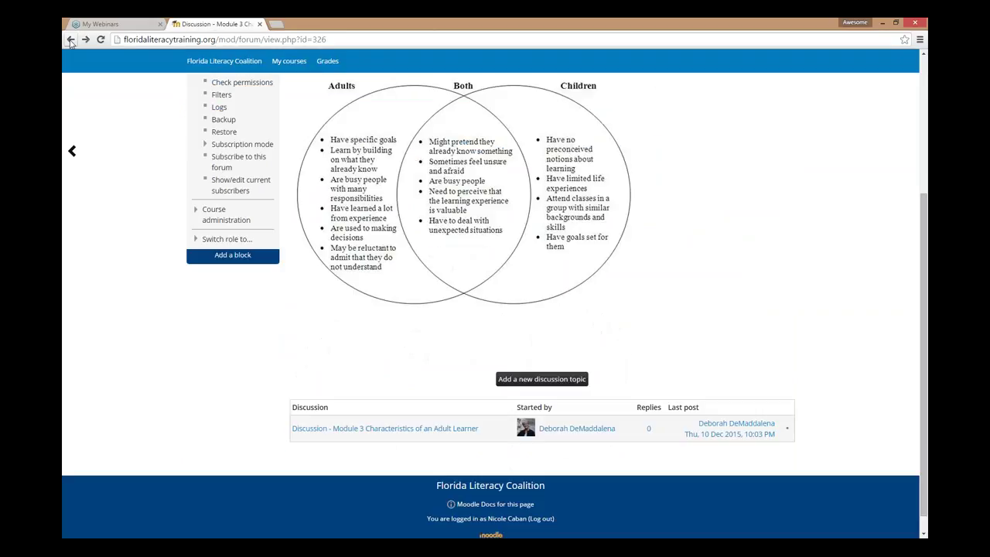
pyautogui.click(70, 40)
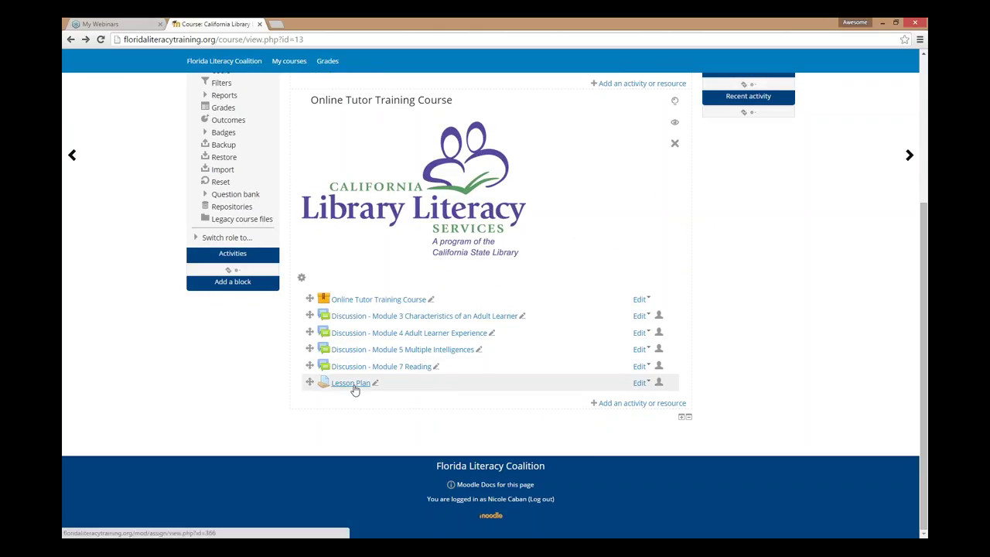
pyautogui.click(352, 385)
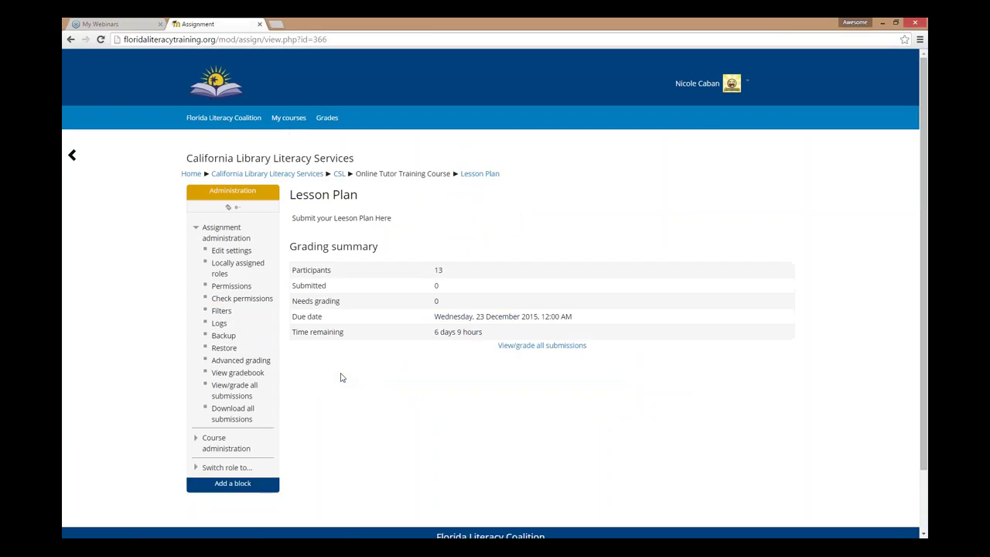
pyautogui.click(70, 41)
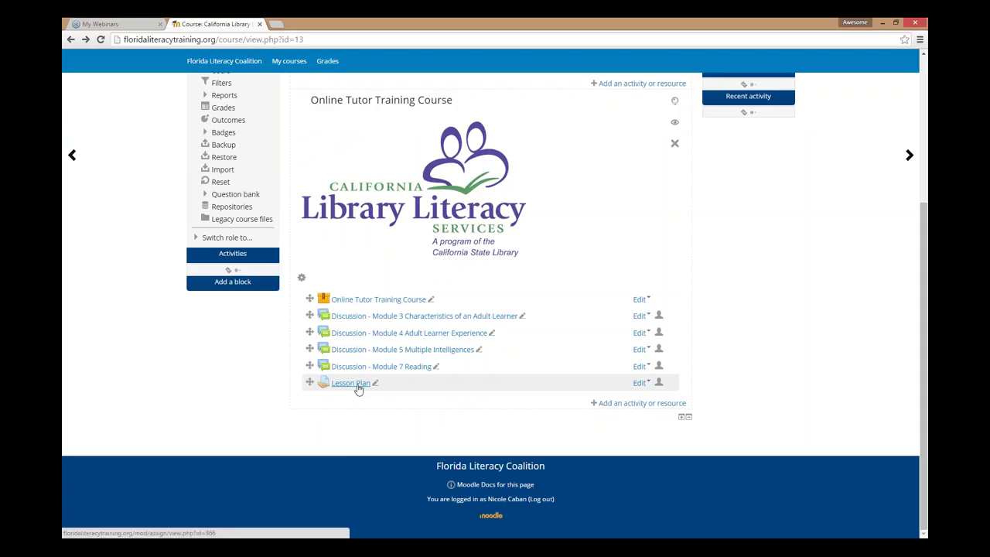
pyautogui.click(358, 387)
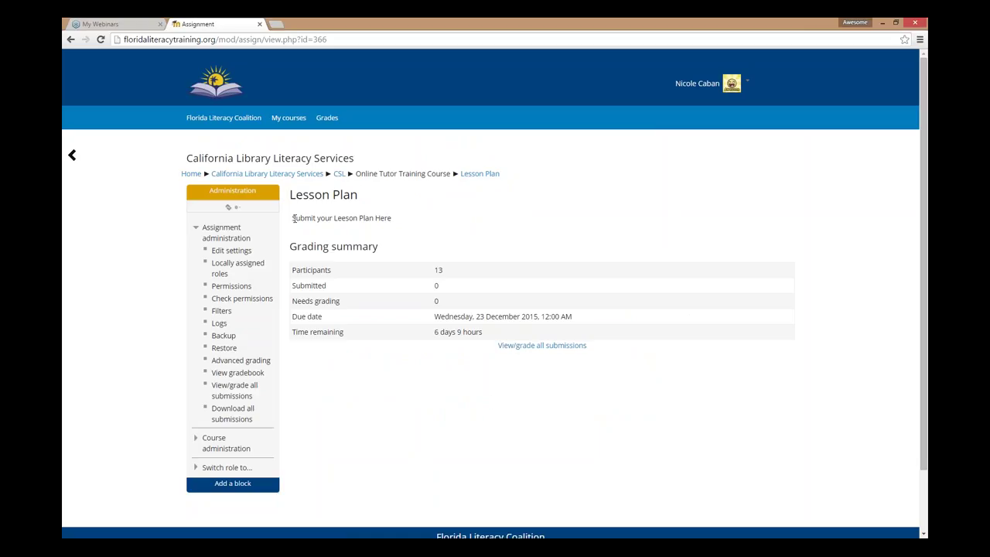
pyautogui.tripleClick(327, 223)
pyautogui.click(406, 225)
pyautogui.scroll(-1, 326, 248)
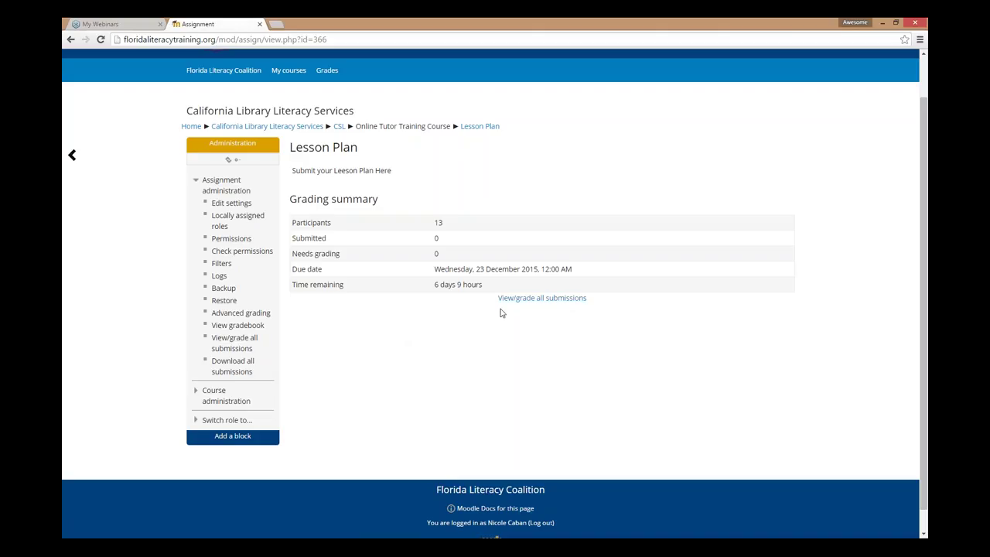
pyautogui.click(534, 302)
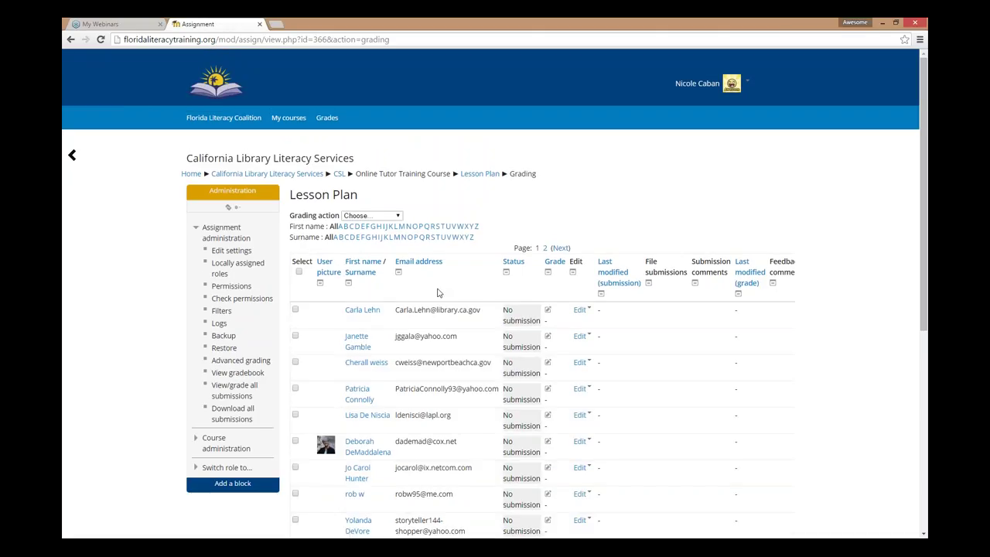
pyautogui.scroll(-3, 437, 292)
pyautogui.scroll(2, 437, 288)
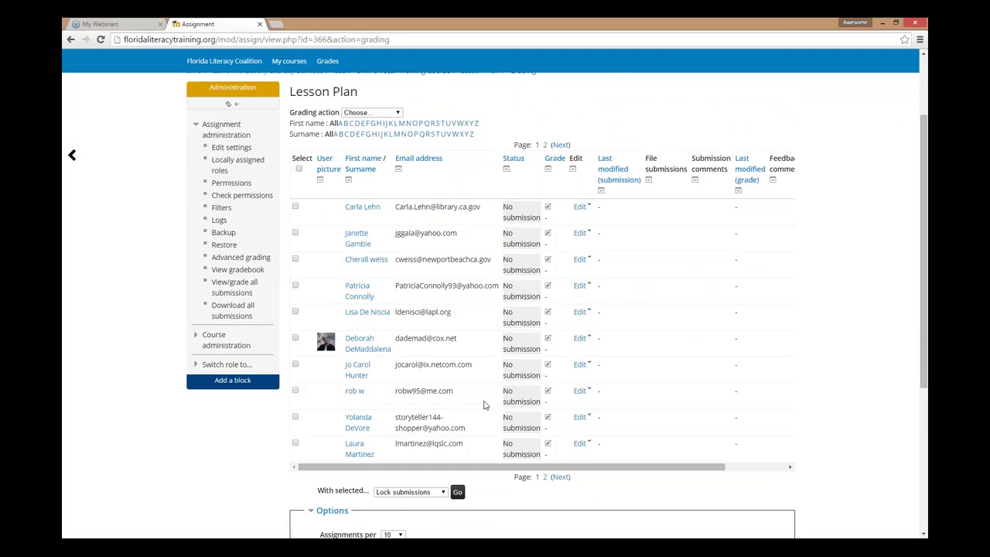
pyautogui.scroll(-1, 309, 348)
pyautogui.scroll(3, 82, 314)
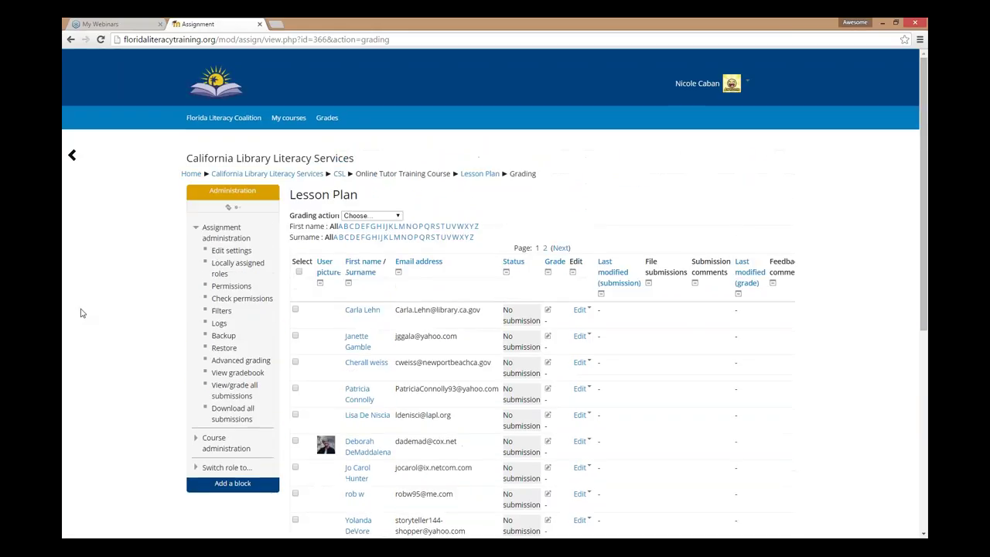
pyautogui.click(70, 39)
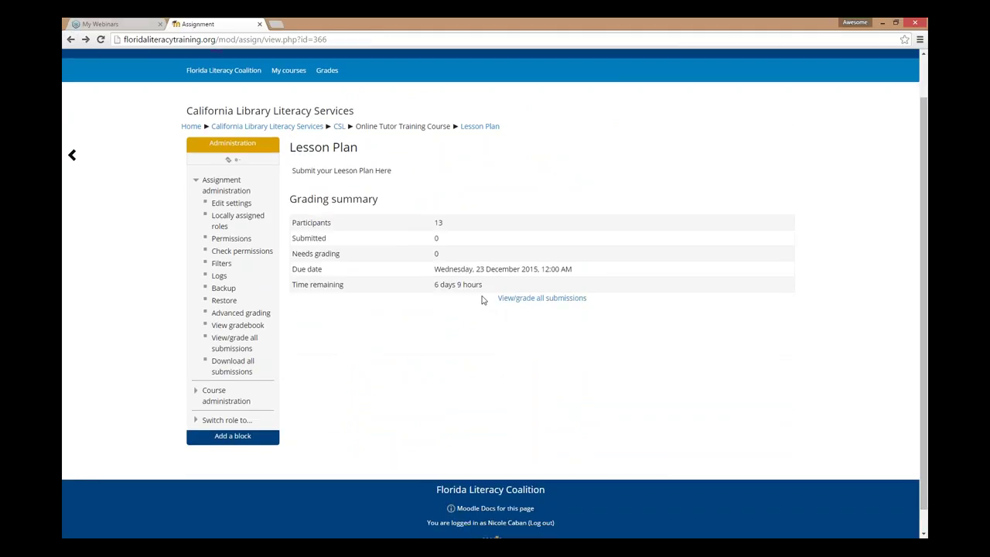
pyautogui.scroll(1, 481, 300)
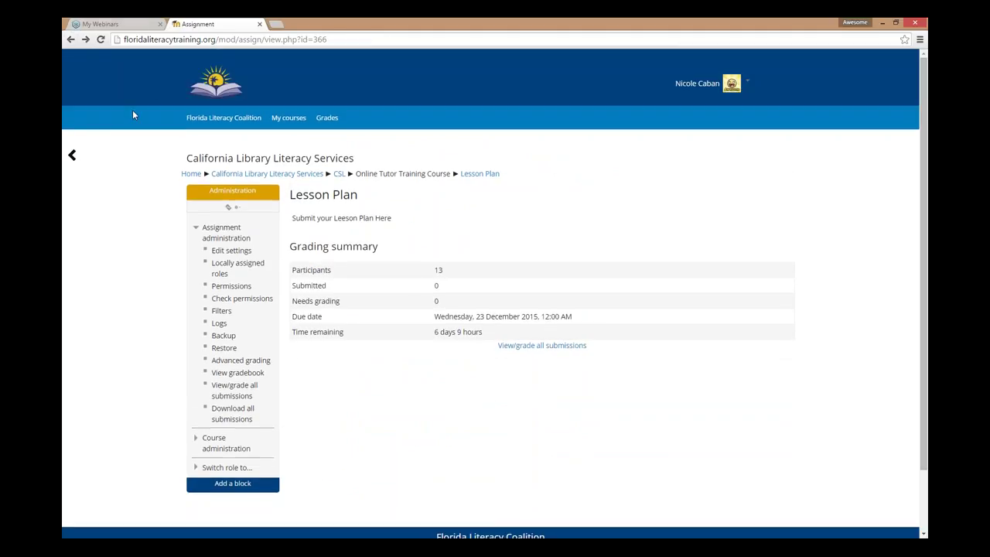
# Open the Lesson Plan assignment's settings form from the course page and look through it
pyautogui.click(71, 43)
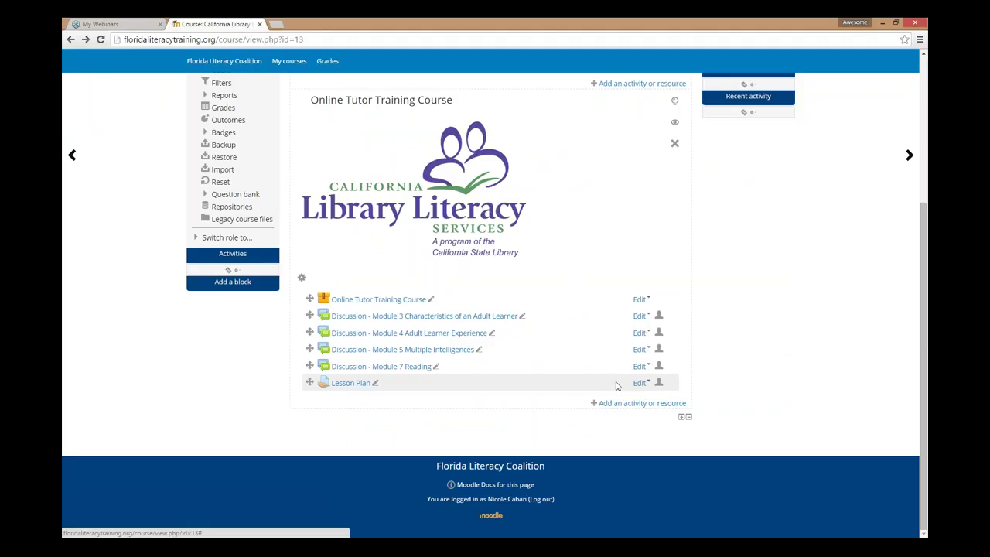
pyautogui.click(643, 384)
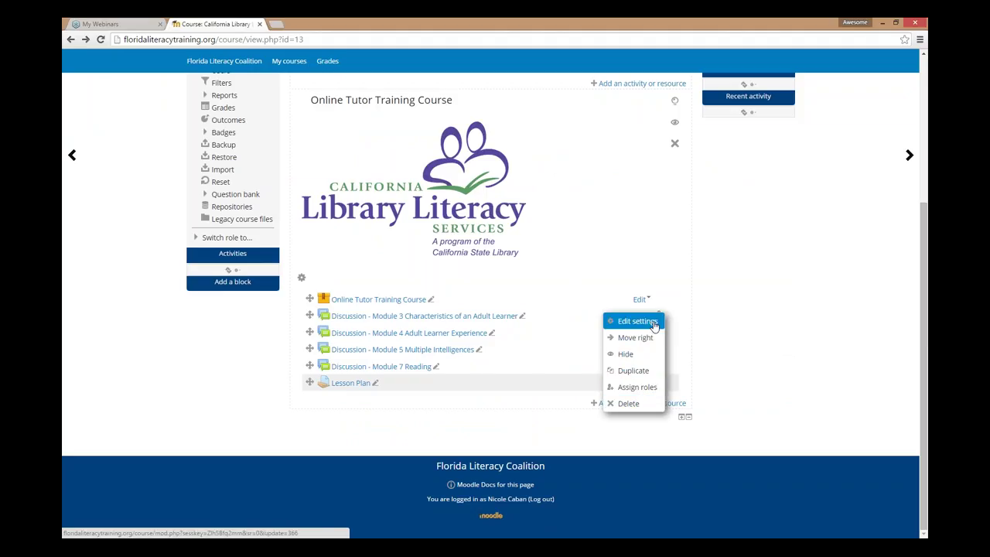
pyautogui.click(654, 325)
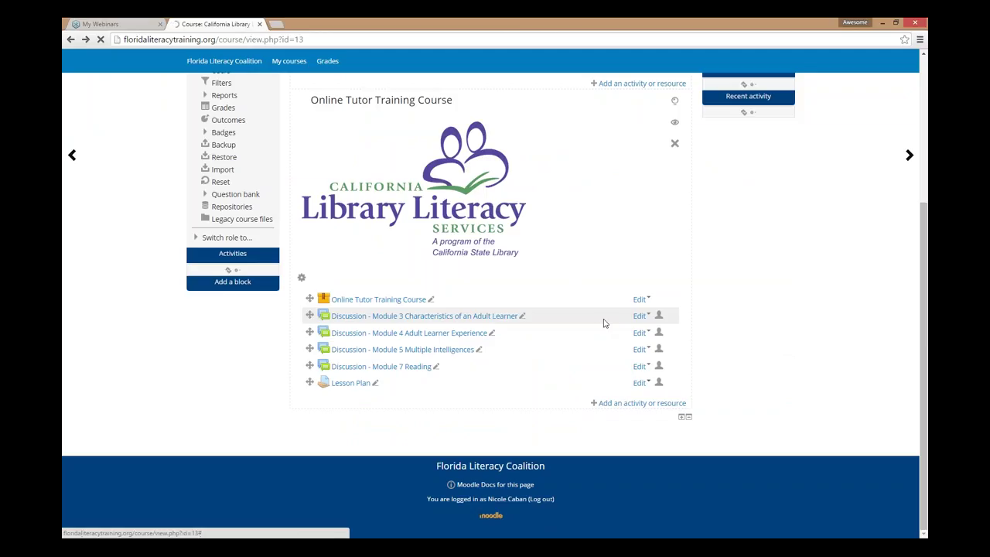
pyautogui.scroll(-5, 596, 314)
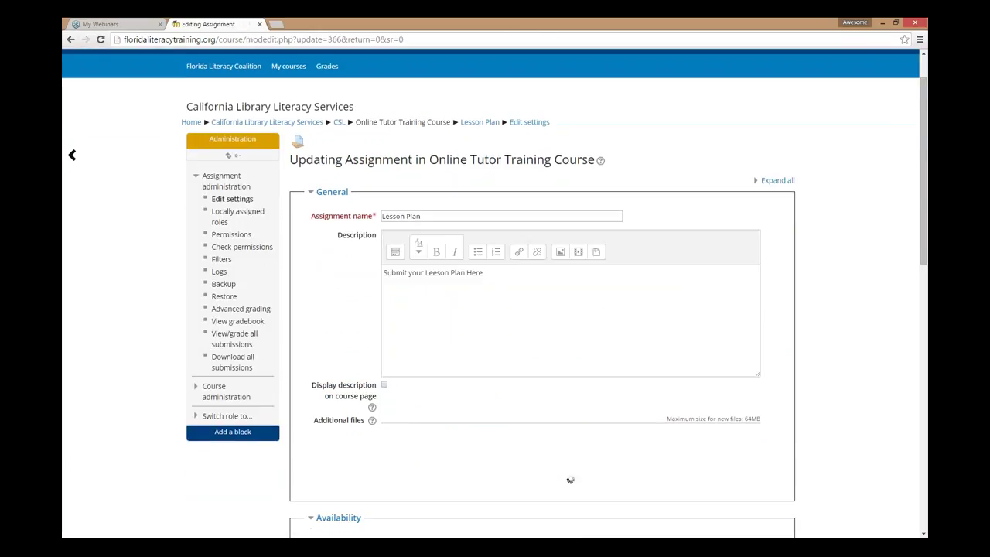
pyautogui.scroll(-3, 571, 327)
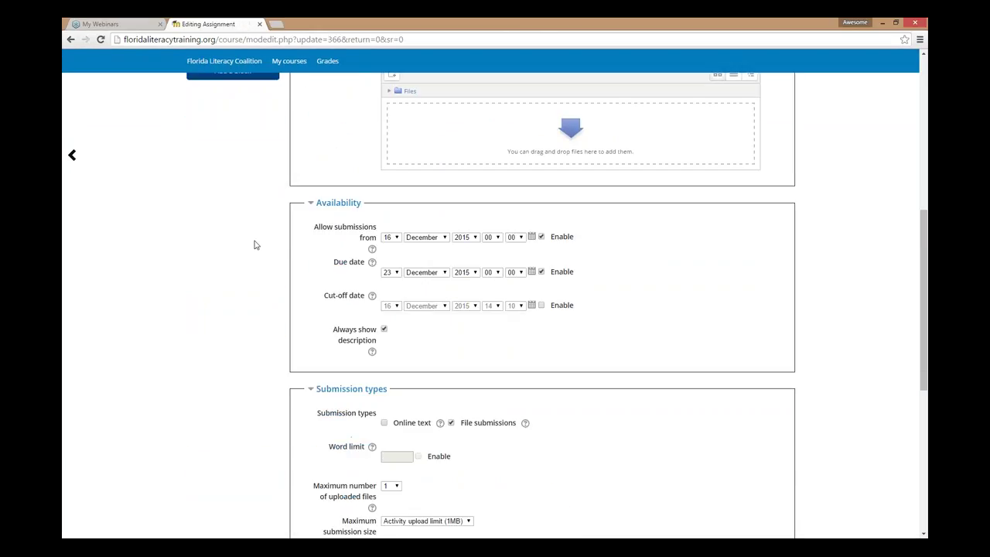
pyautogui.scroll(-2, 254, 243)
pyautogui.scroll(-2, 252, 246)
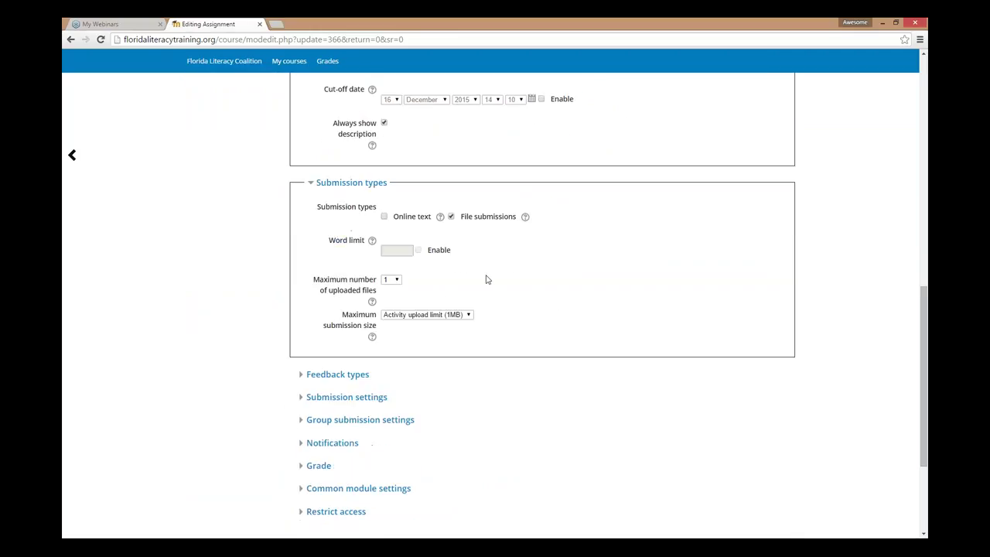
pyautogui.scroll(2, 476, 275)
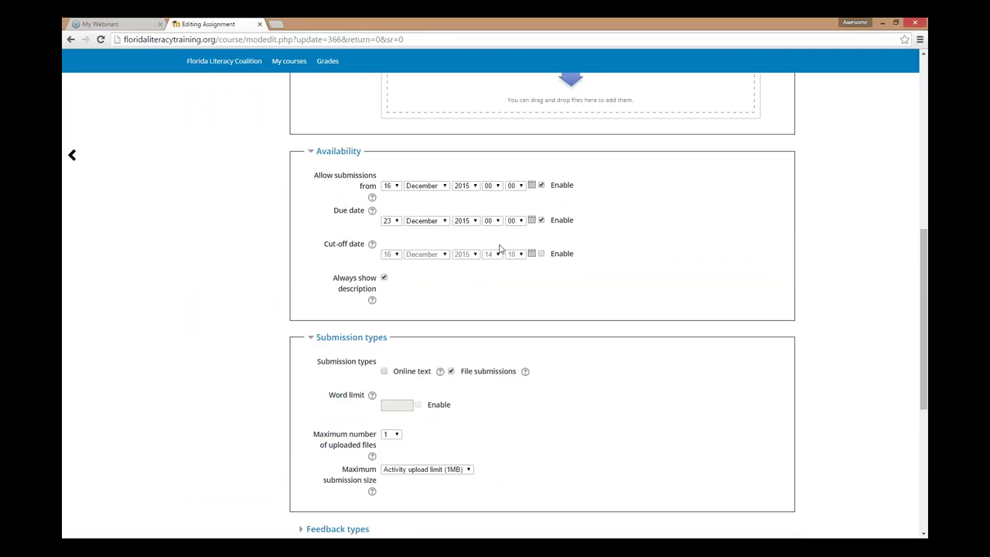
pyautogui.scroll(-1, 186, 249)
pyautogui.scroll(-1, 438, 289)
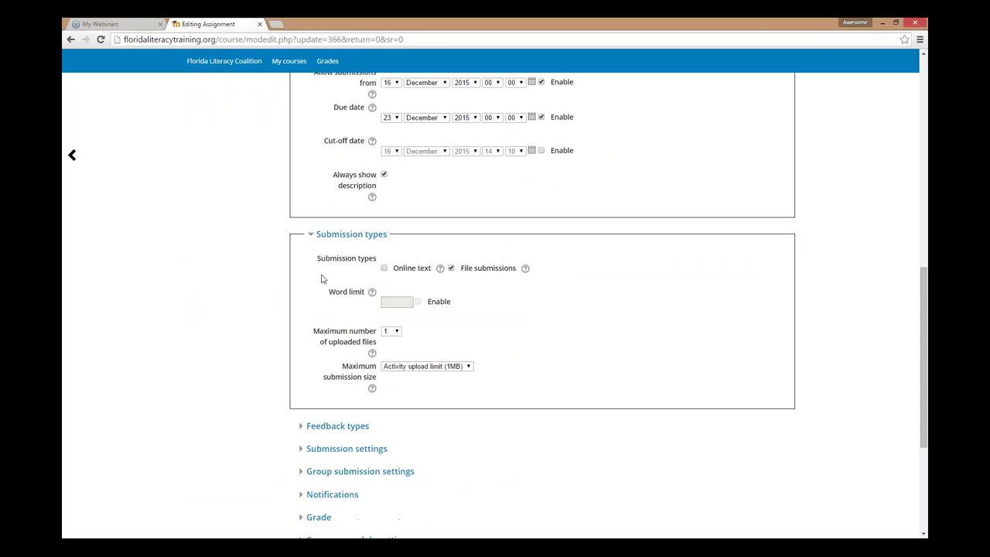
pyautogui.scroll(-1, 294, 278)
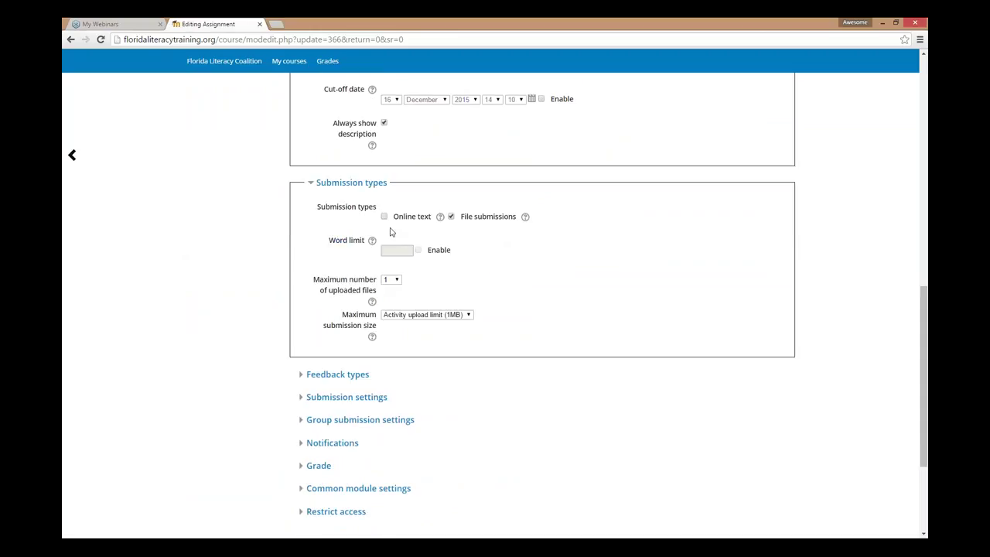
pyautogui.scroll(3, 393, 230)
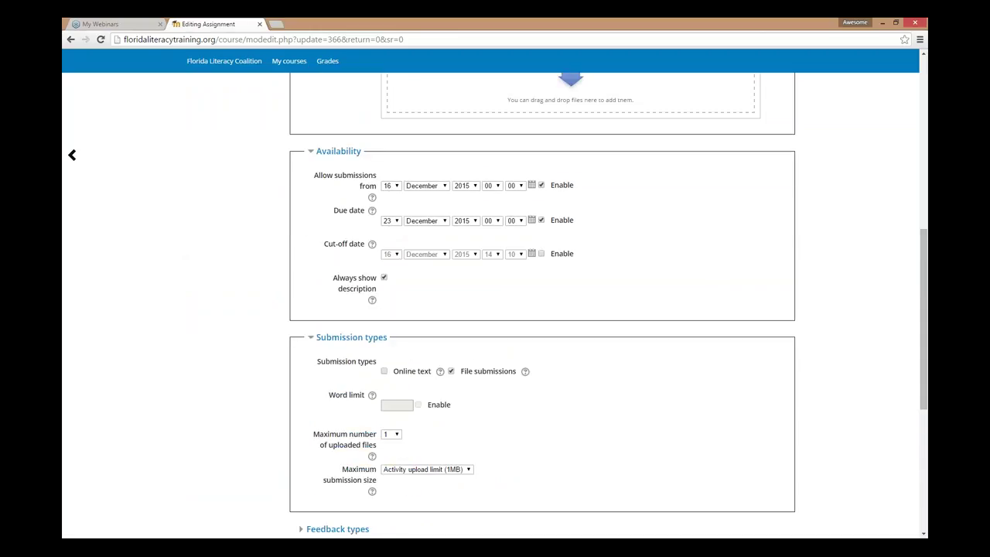
pyautogui.scroll(2, 548, 248)
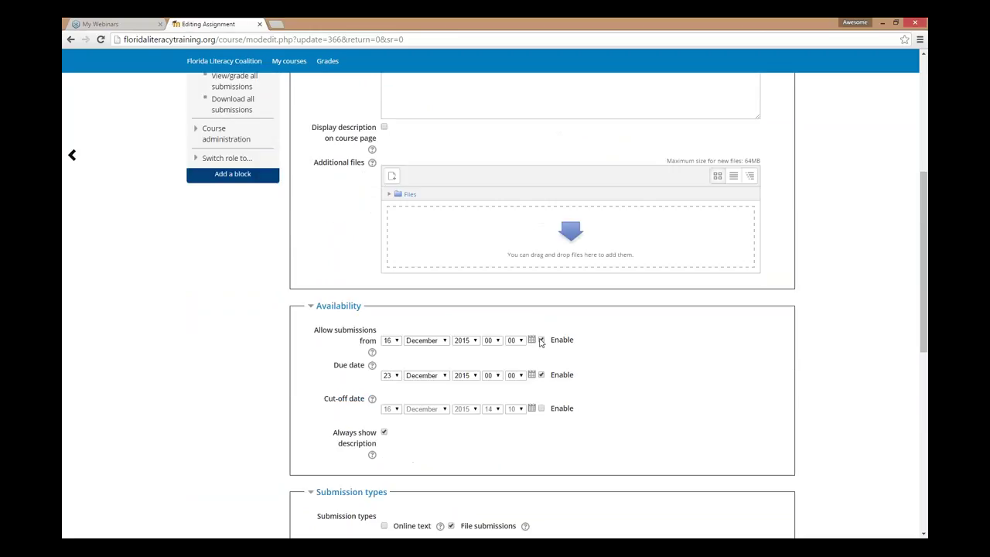
# Disable Allow submissions from and Due date, then head back to the CSL course
pyautogui.click(542, 340)
pyautogui.click(541, 375)
pyautogui.scroll(2, 627, 347)
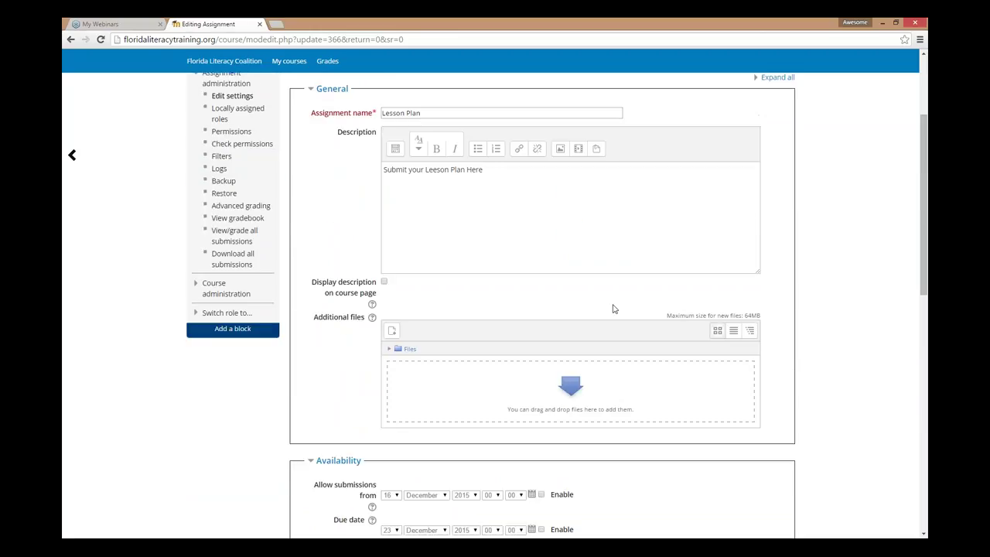
pyautogui.scroll(2, 557, 296)
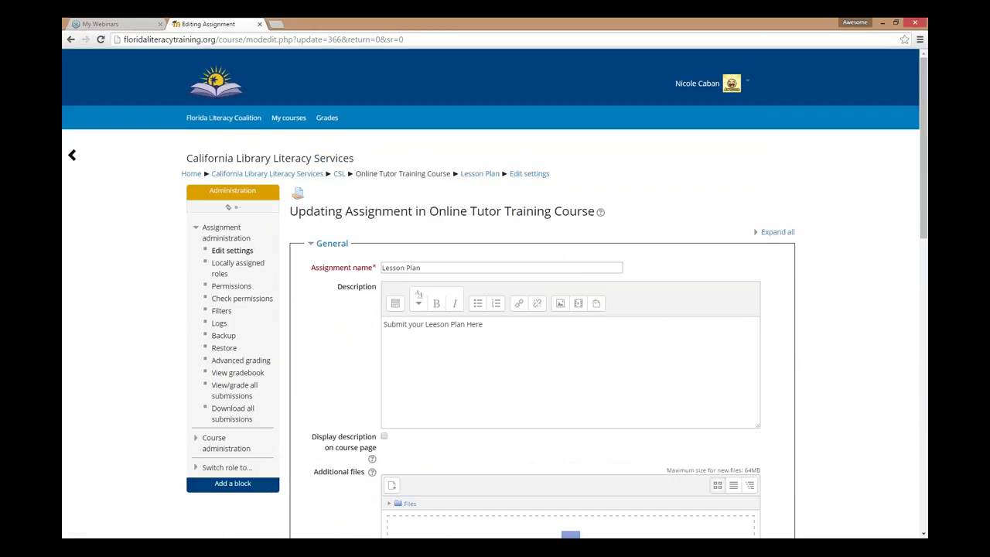
pyautogui.click(339, 175)
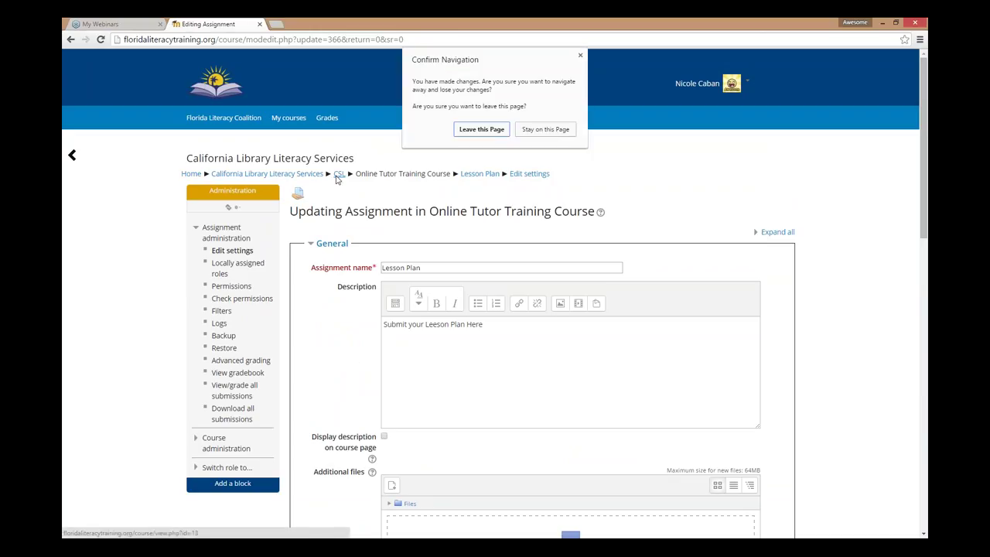
# Leave the Lesson Plan settings without saving and return to the course page
pyautogui.click(494, 133)
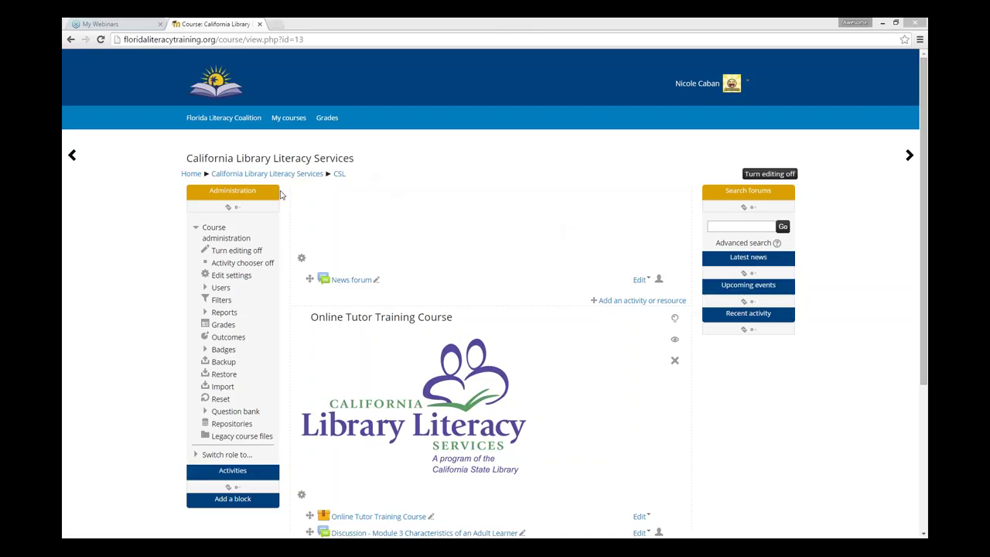
pyautogui.click(160, 231)
pyautogui.scroll(-1, 158, 248)
pyautogui.scroll(-1, 159, 248)
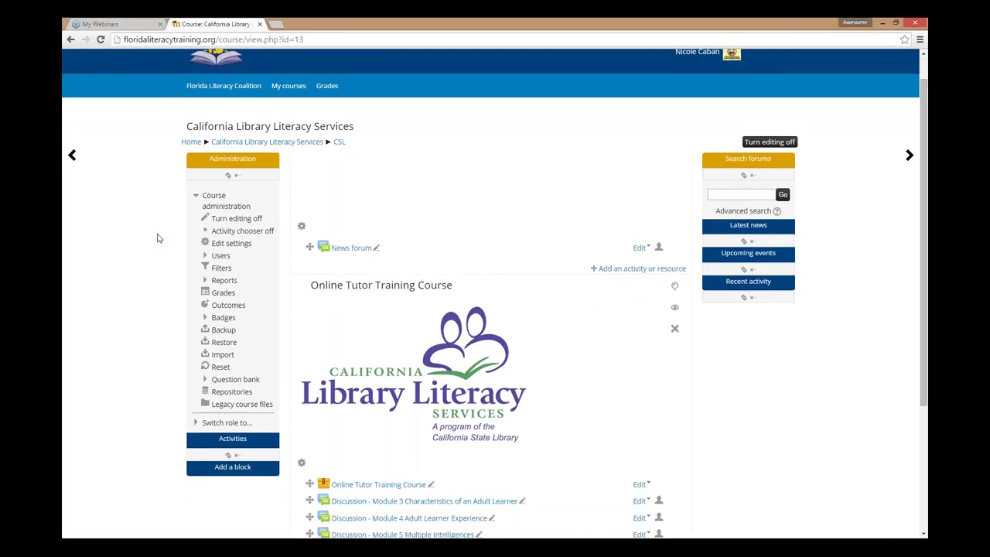
pyautogui.click(203, 199)
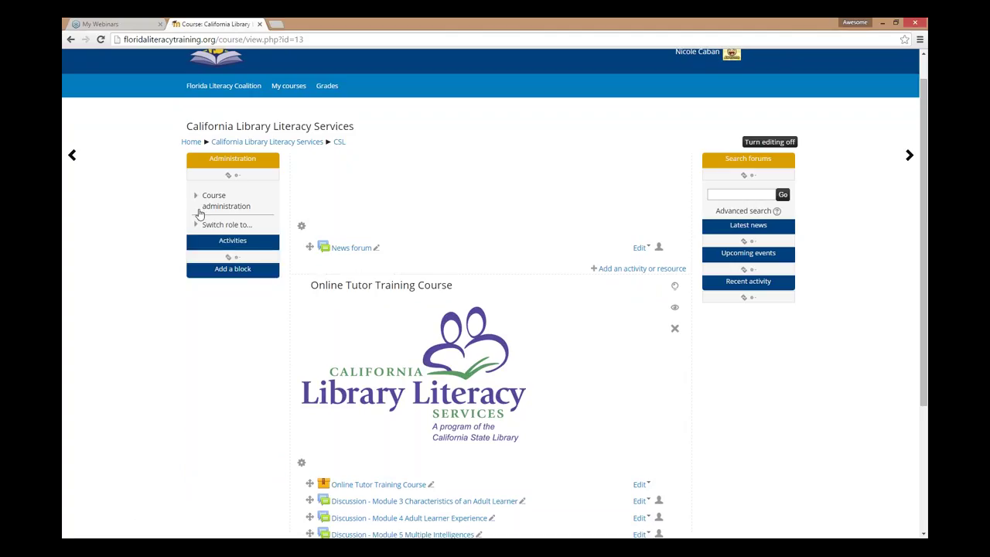
# Turn editing off for the course from the Administration block's Course administration menu
pyautogui.click(203, 224)
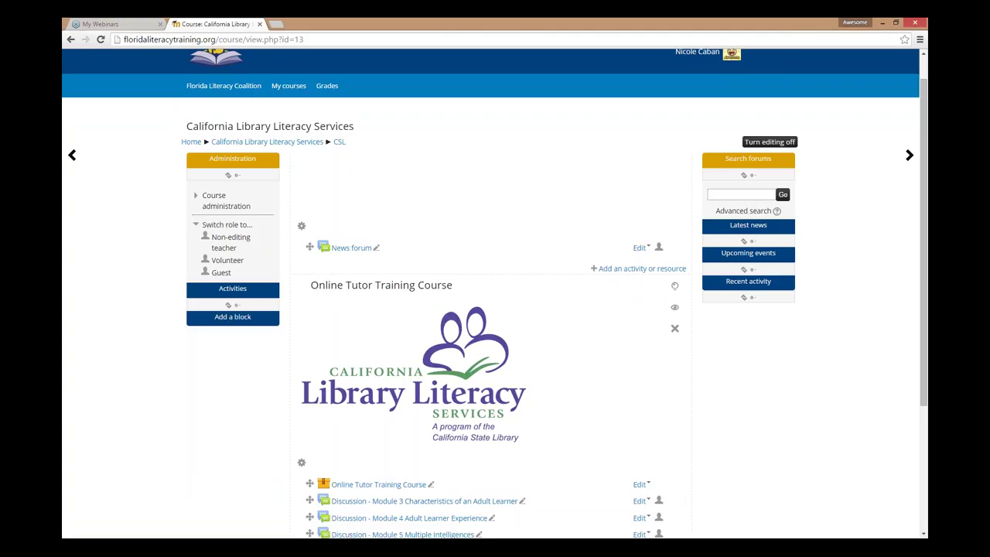
pyautogui.click(198, 225)
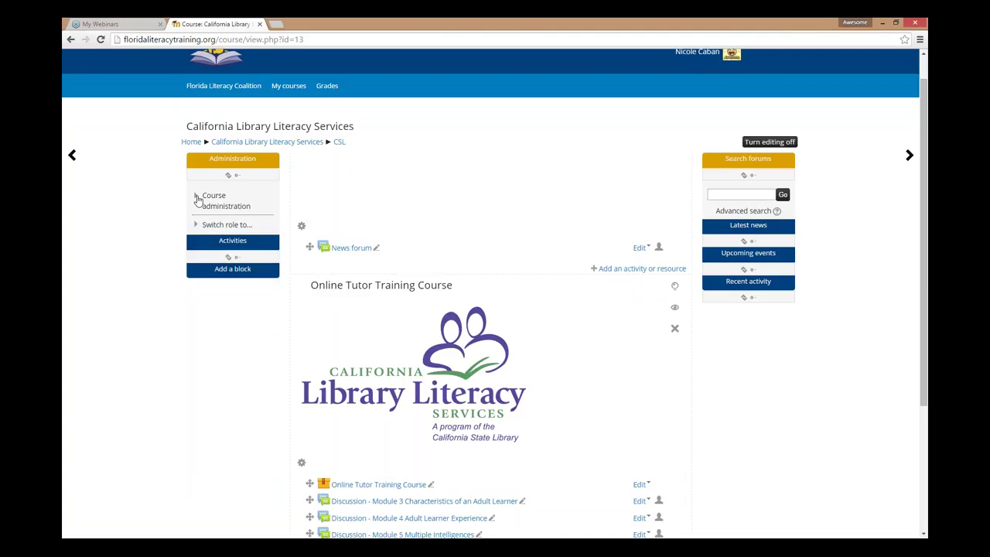
pyautogui.click(197, 199)
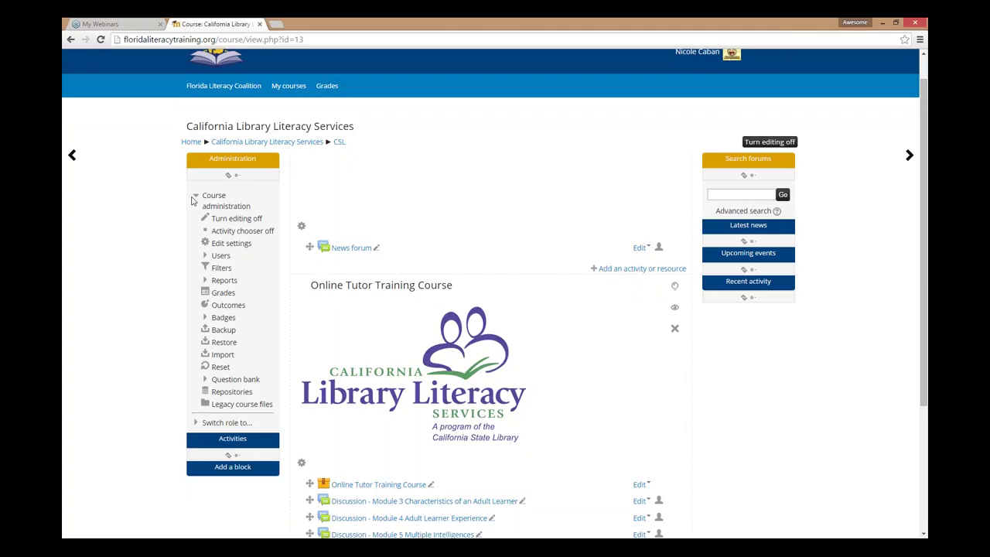
pyautogui.scroll(-1, 265, 204)
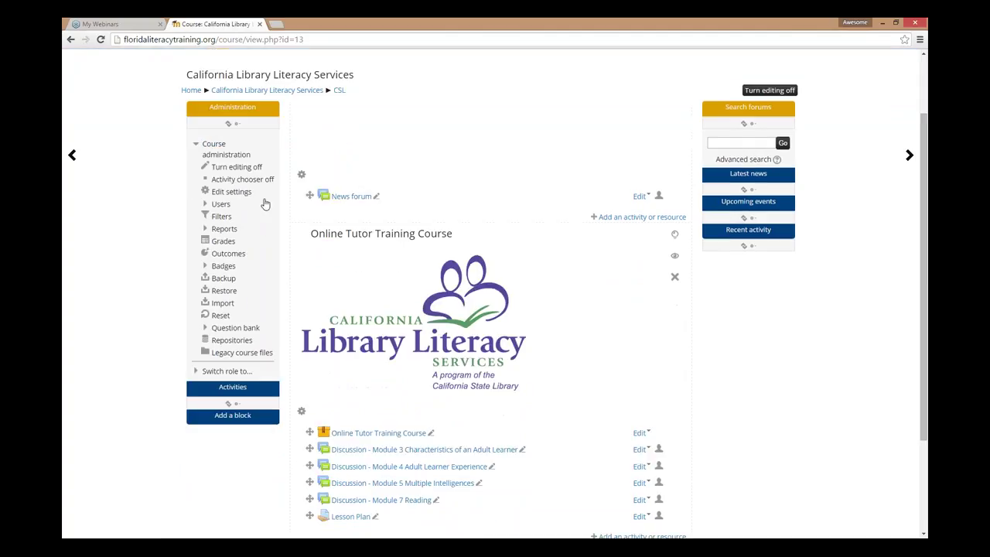
pyautogui.click(228, 167)
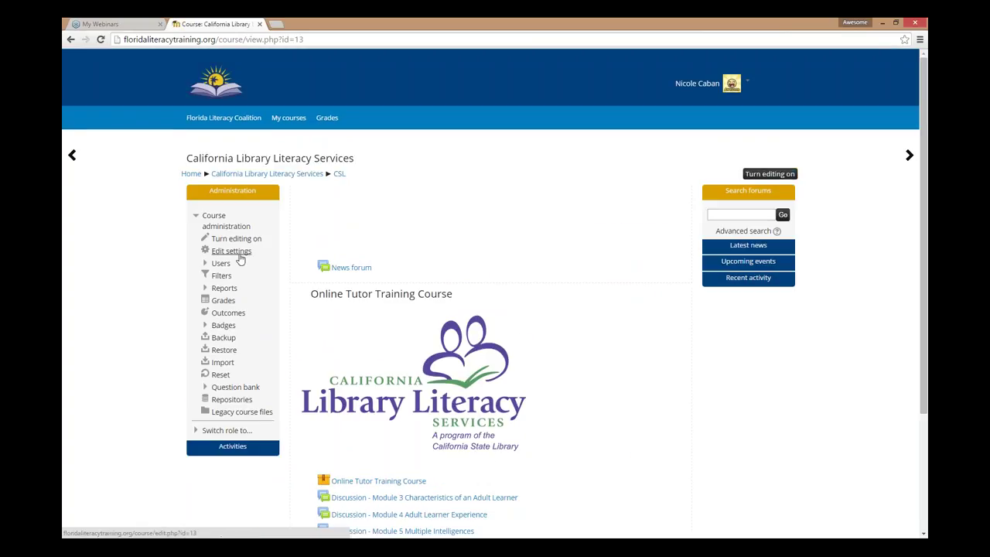
# Open the course settings and add a new line after the logo in the course summary
pyautogui.click(239, 257)
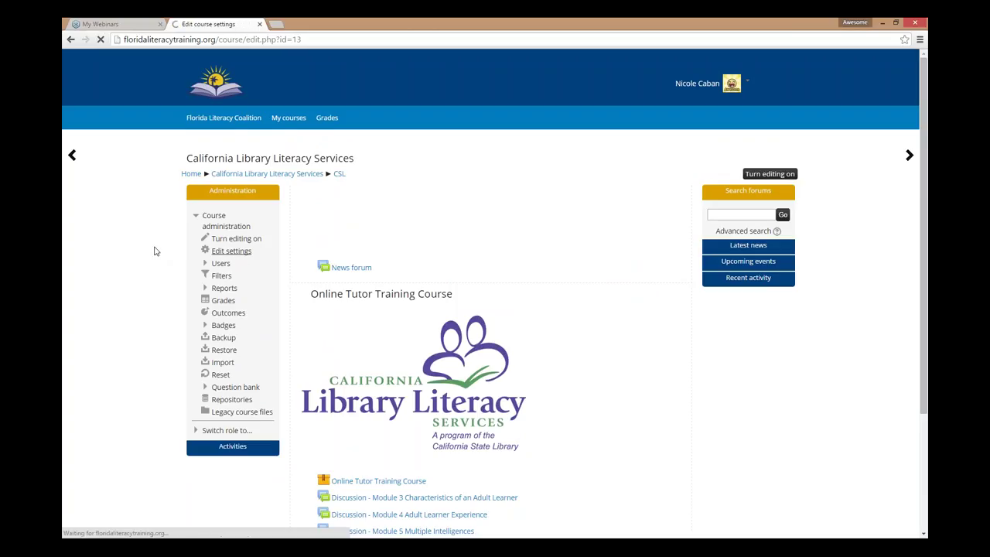
pyautogui.scroll(-3, 433, 325)
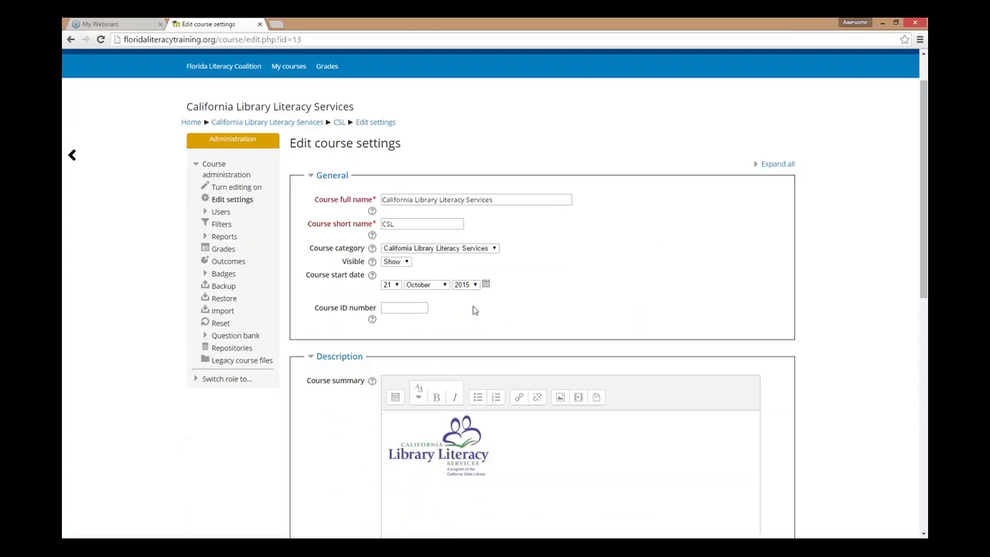
pyautogui.scroll(1, 427, 343)
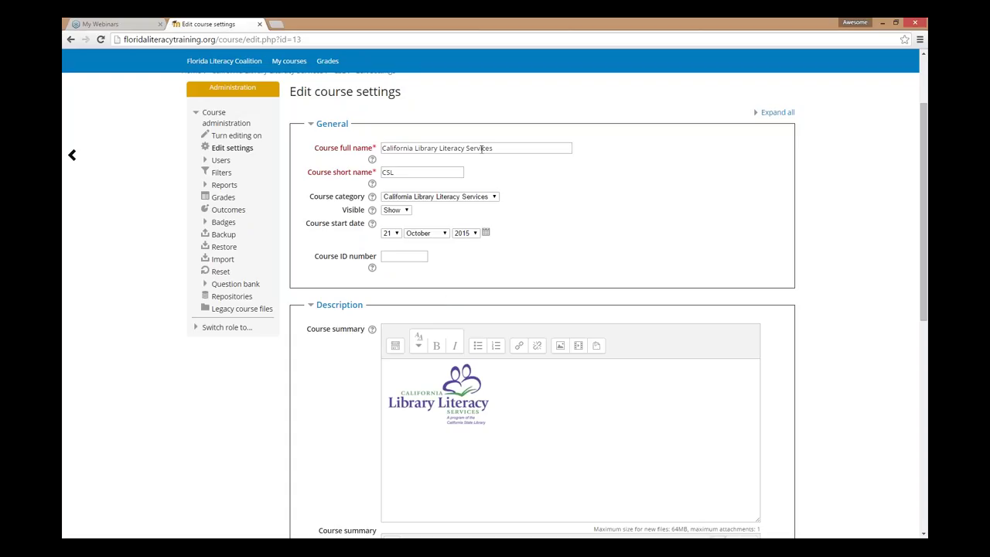
pyautogui.scroll(-3, 481, 149)
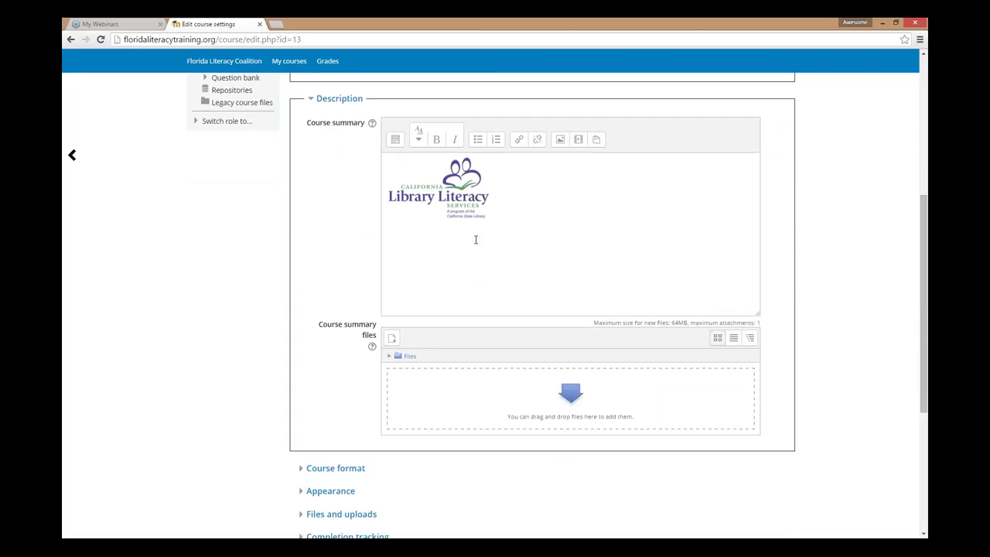
pyautogui.click(395, 242)
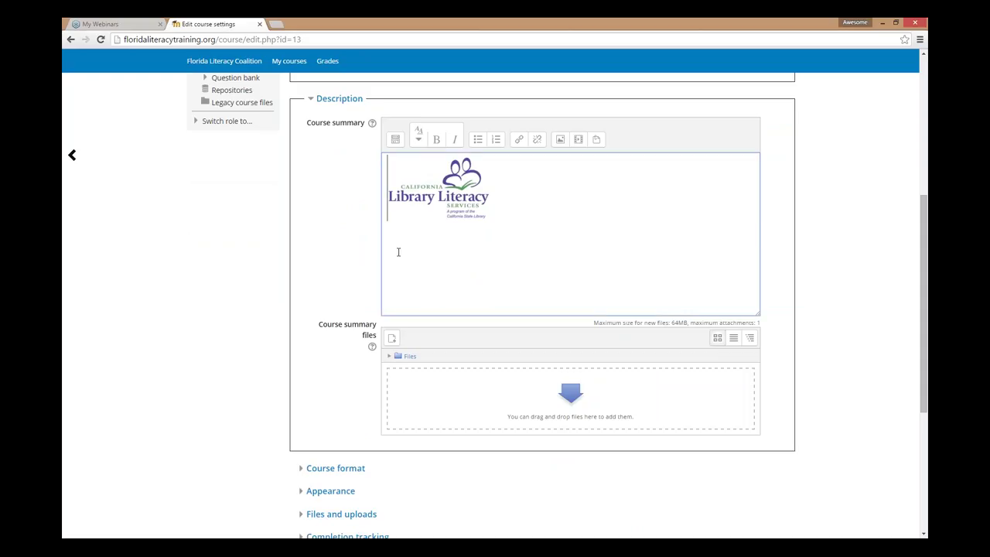
pyautogui.click(502, 215)
pyautogui.press('Return')
# Save the course settings and return to the course page
pyautogui.scroll(-4, 398, 387)
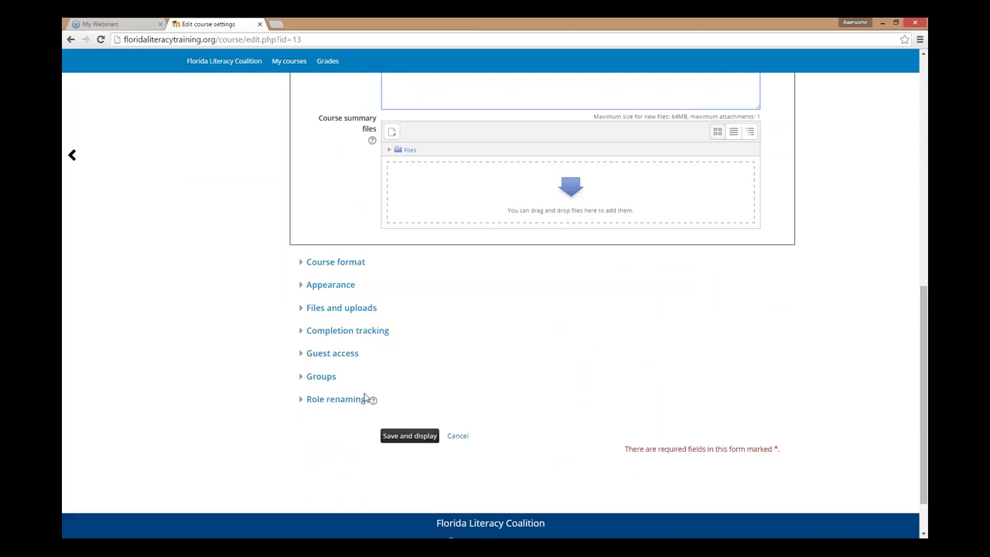
pyautogui.click(418, 380)
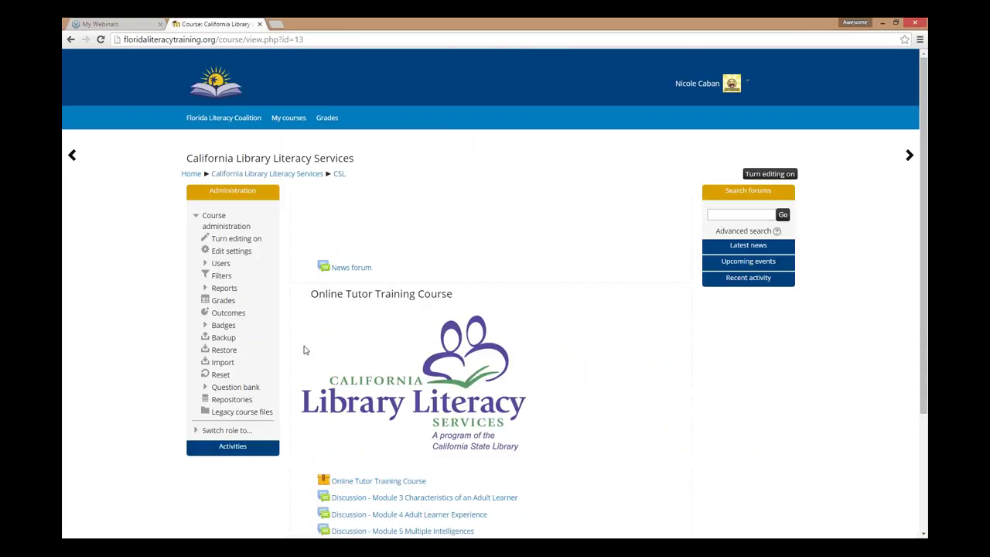
pyautogui.scroll(-3, 391, 330)
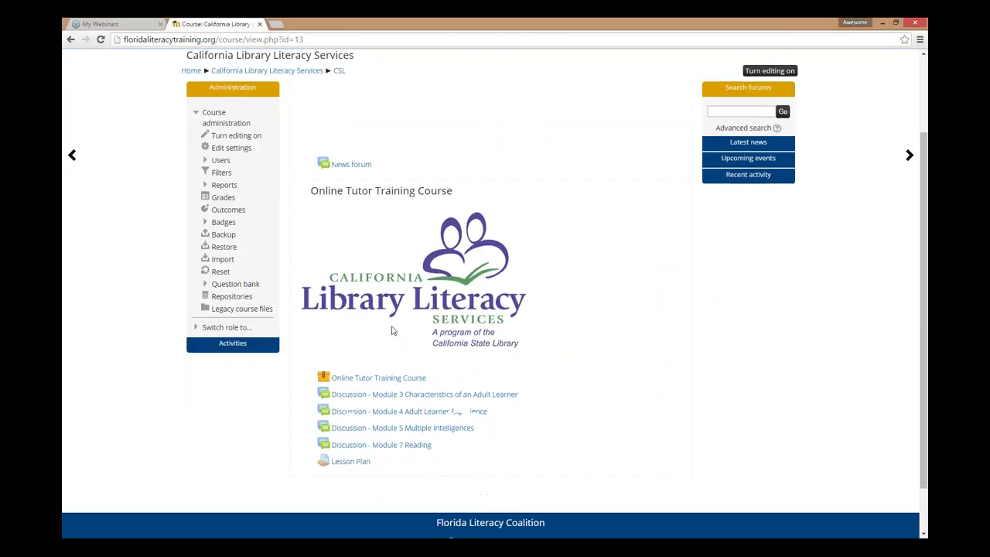
pyautogui.scroll(1, 392, 331)
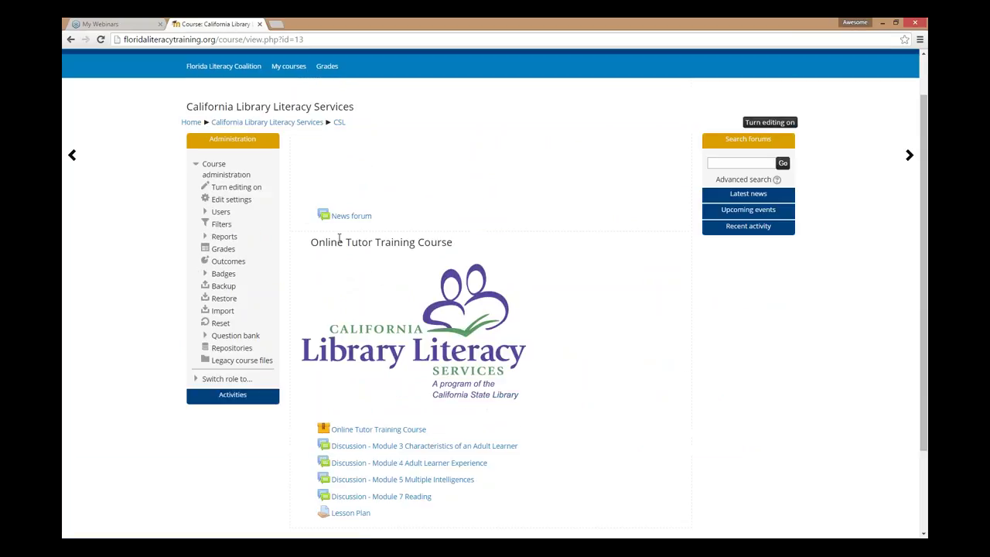
pyautogui.scroll(-1, 365, 355)
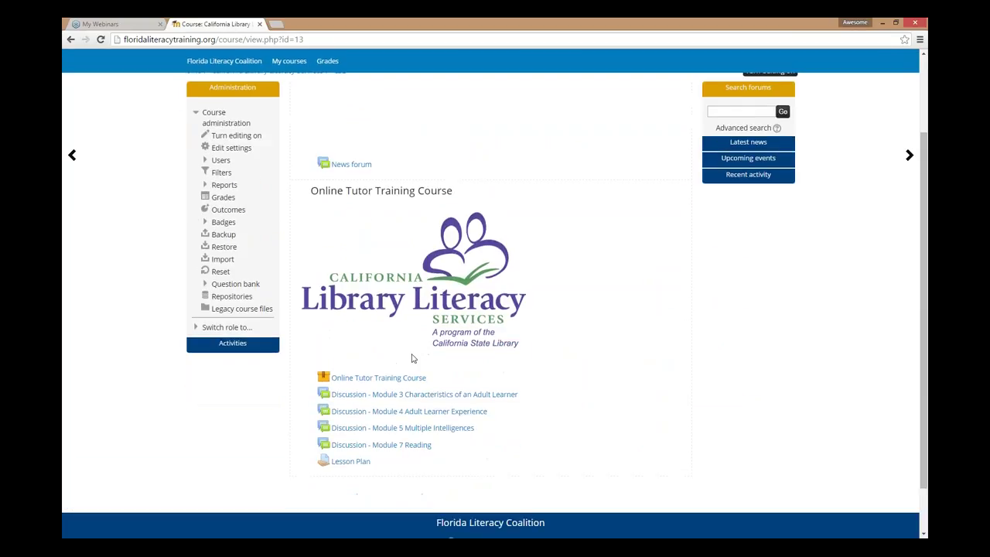
pyautogui.scroll(2, 341, 233)
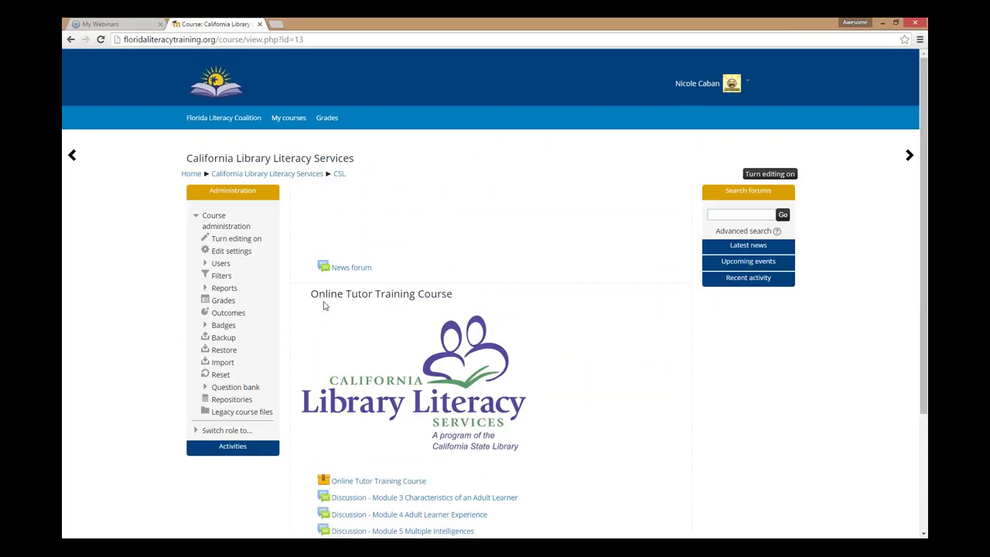
# Open the course settings and remove 'Hello' from below the logo in the Course summary
pyautogui.click(246, 249)
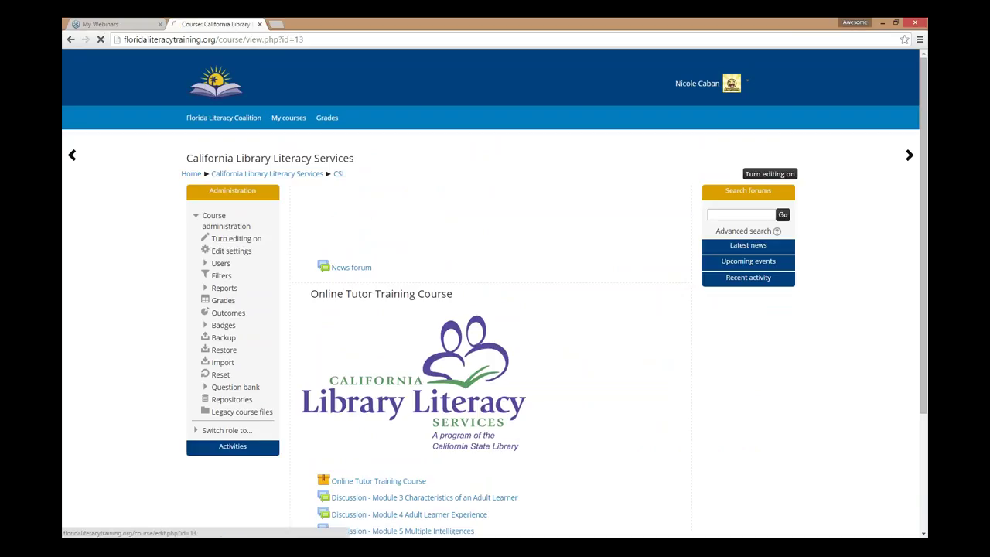
pyautogui.scroll(-2, 439, 361)
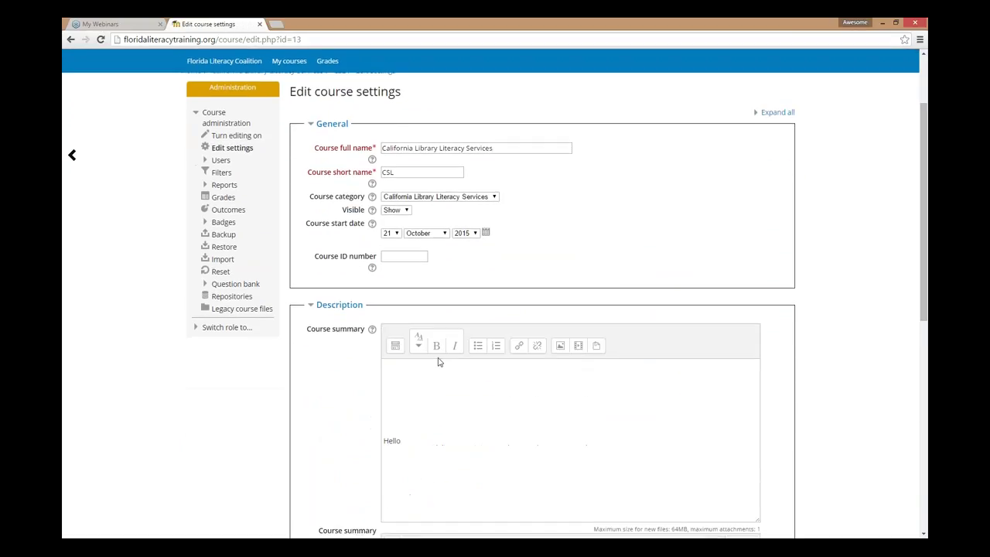
pyautogui.scroll(-5, 439, 361)
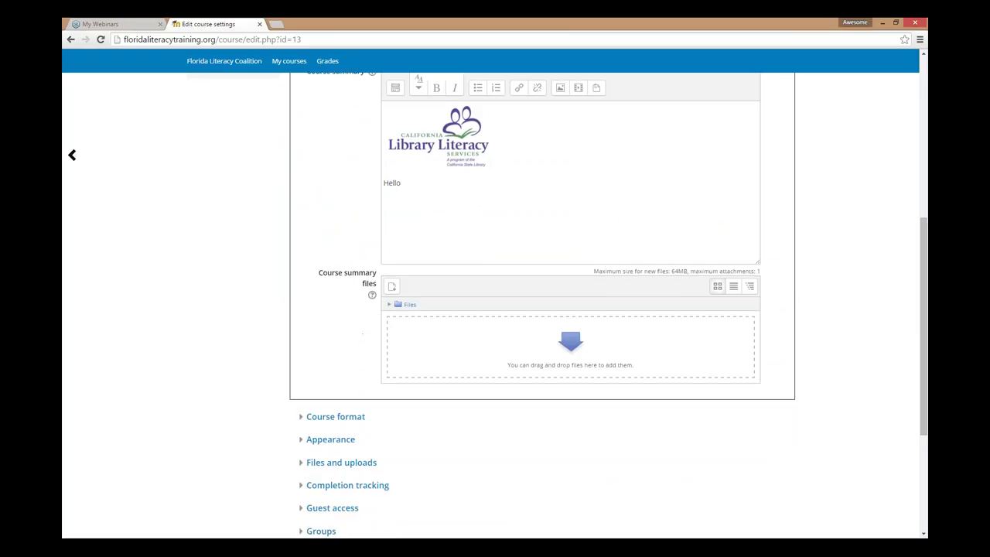
pyautogui.scroll(3, 367, 259)
pyautogui.scroll(1, 411, 301)
pyautogui.scroll(-1, 416, 325)
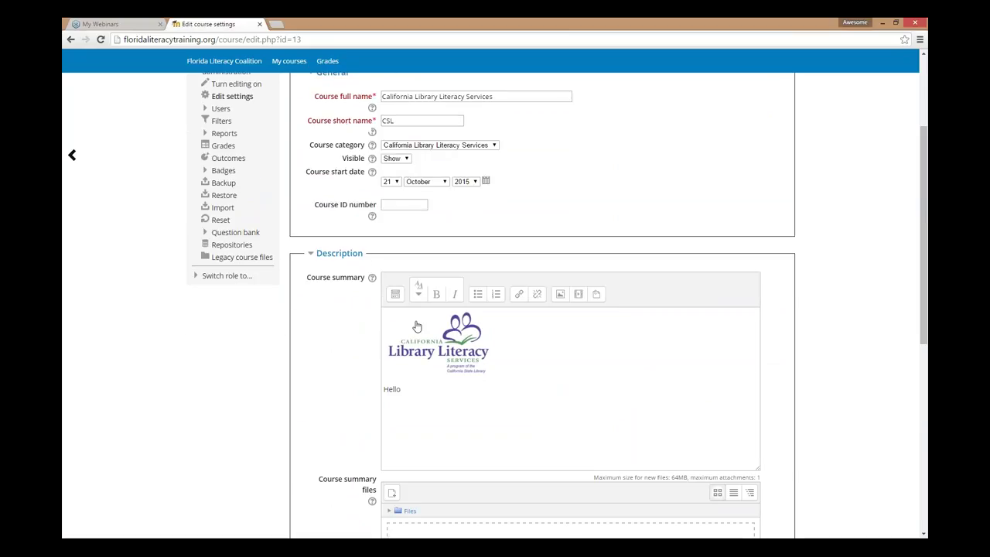
pyautogui.moveTo(414, 391); pyautogui.dragTo(362, 387)
pyautogui.press('BackSpace')
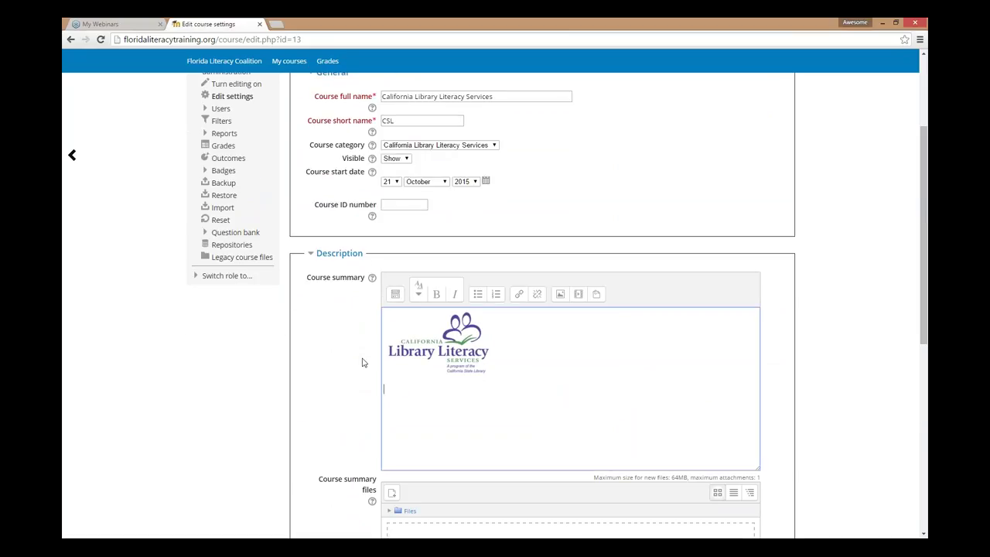
# Put 'Hello' on a new line above the logo and save the course settings
pyautogui.scroll(2, 389, 349)
pyautogui.press('Up')
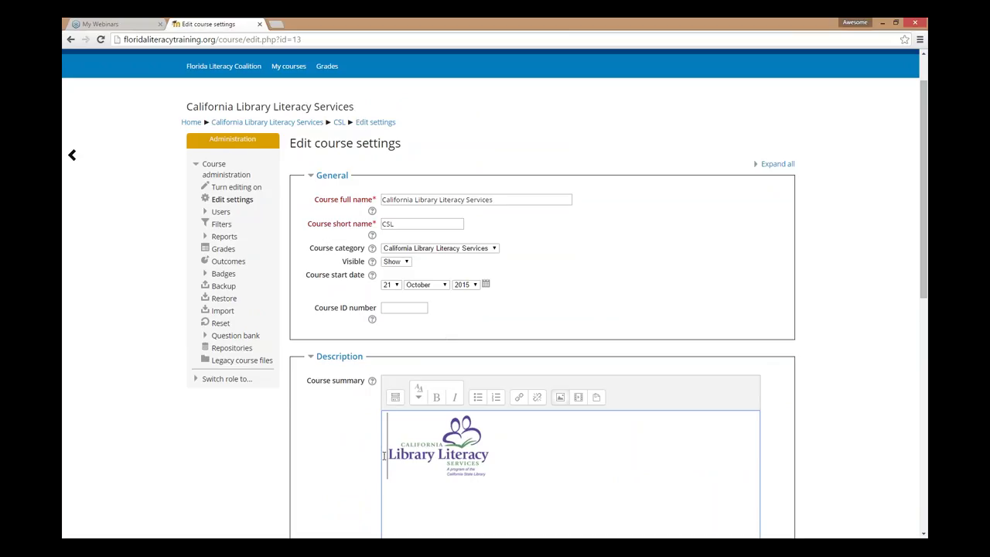
pyautogui.press('Return')
pyautogui.press('Up')
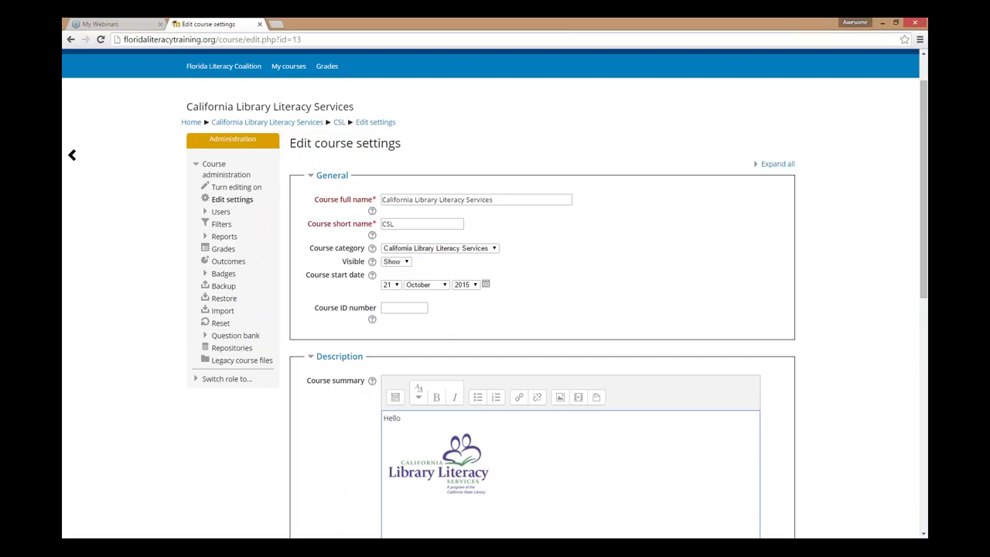
pyautogui.scroll(-6, 347, 417)
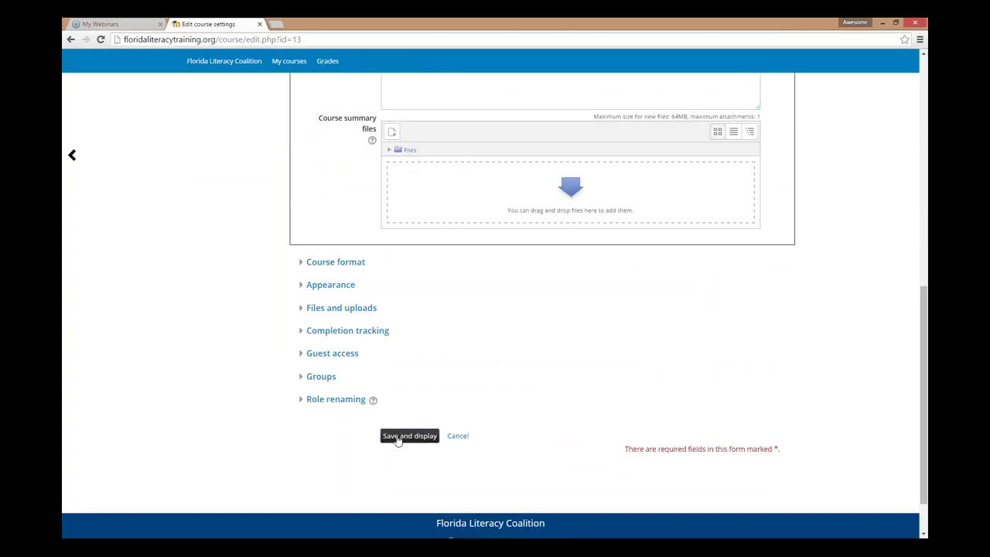
pyautogui.click(396, 437)
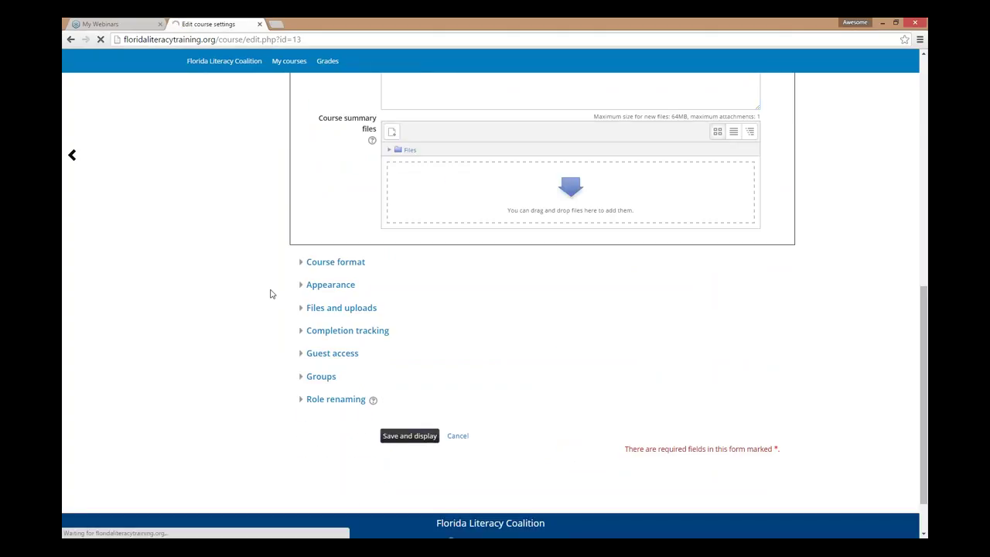
pyautogui.scroll(-1, 287, 296)
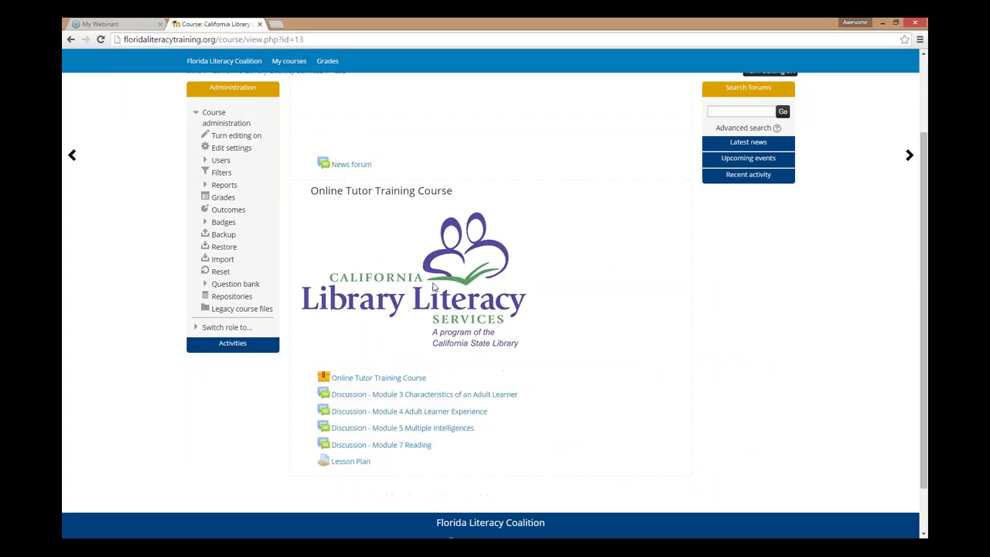
pyautogui.click(370, 375)
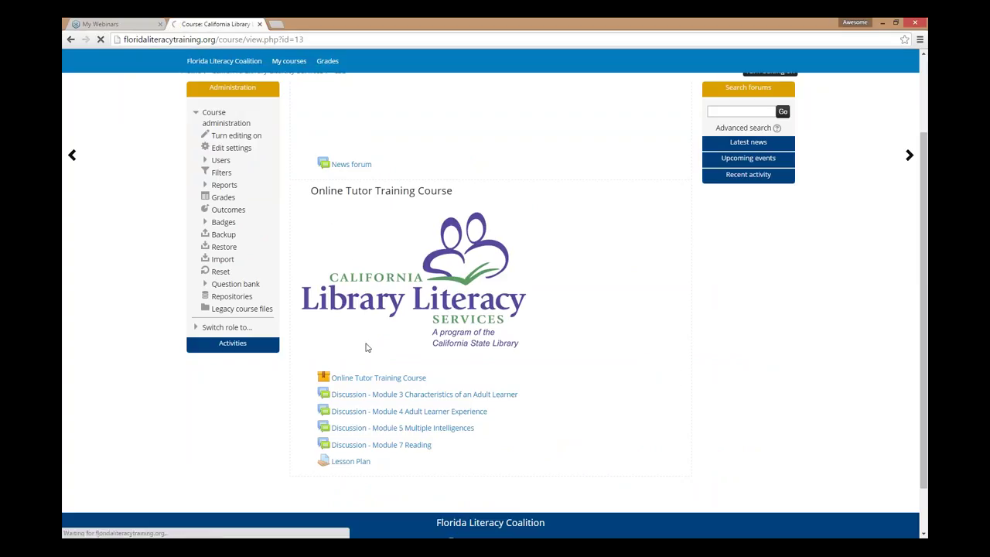
pyautogui.click(72, 40)
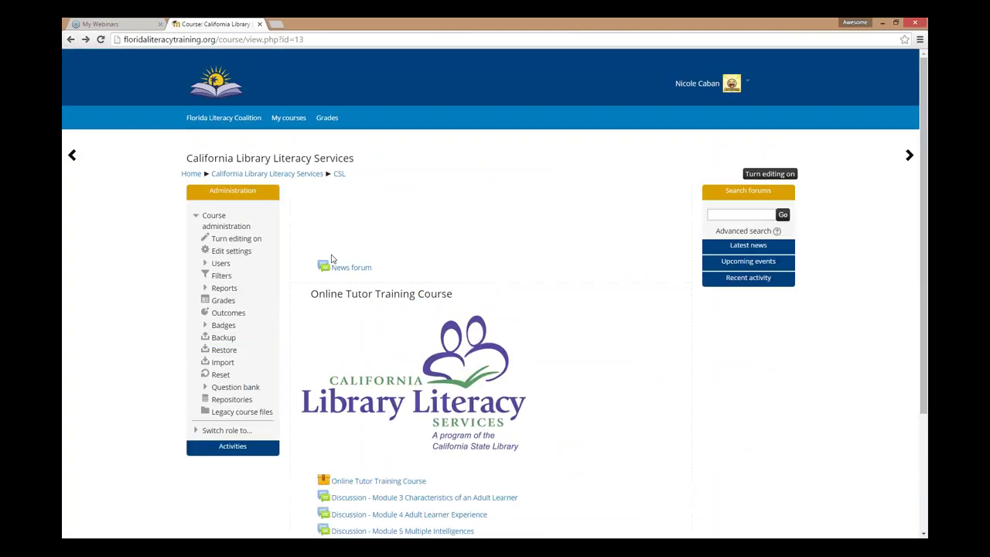
pyautogui.click(240, 175)
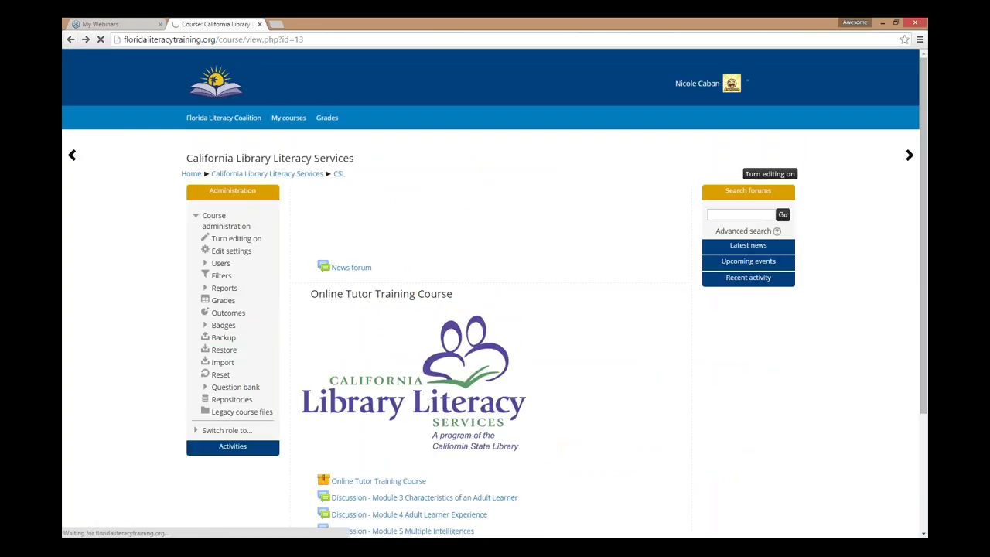
pyautogui.scroll(-1, 503, 250)
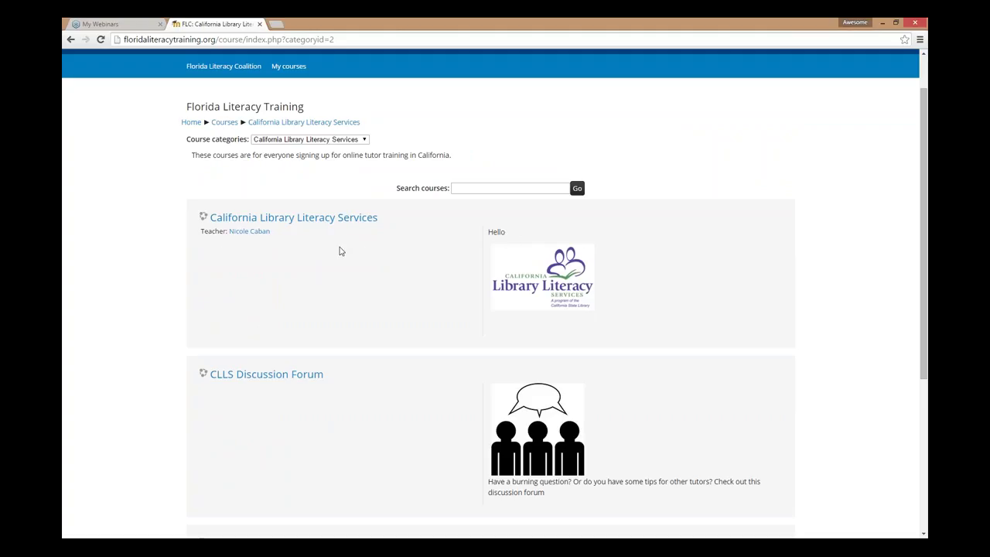
pyautogui.scroll(1, 337, 198)
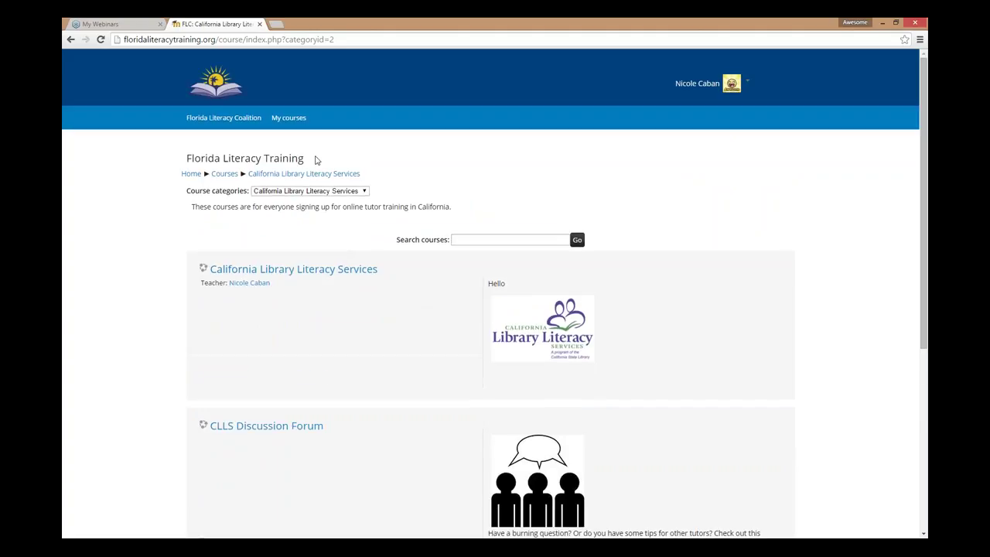
pyautogui.click(343, 279)
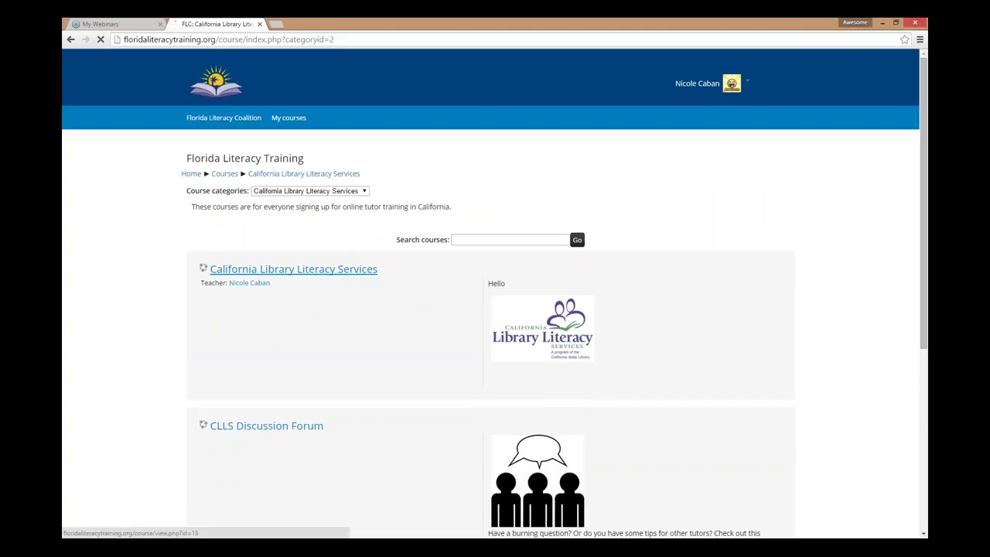
pyautogui.scroll(-3, 356, 345)
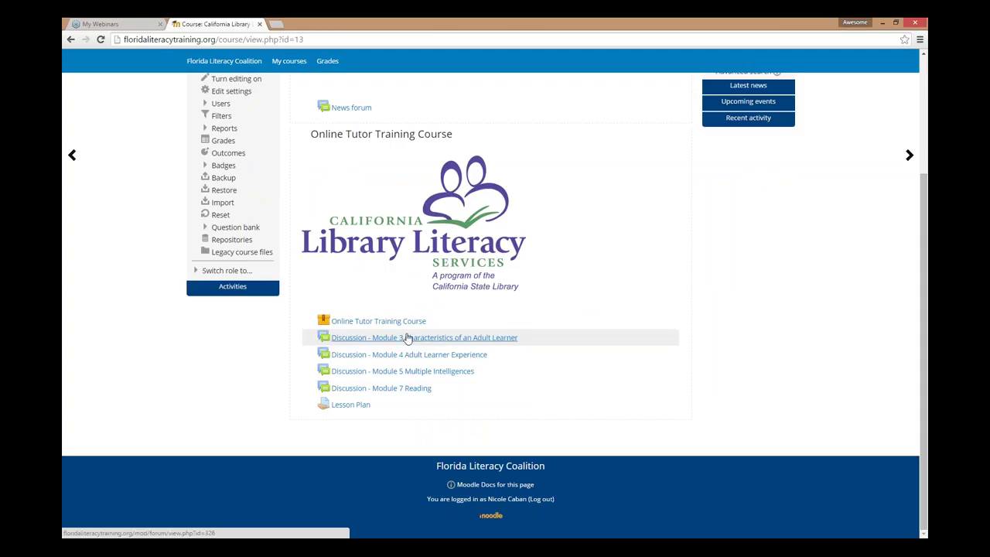
pyautogui.scroll(2, 344, 289)
pyautogui.scroll(1, 344, 290)
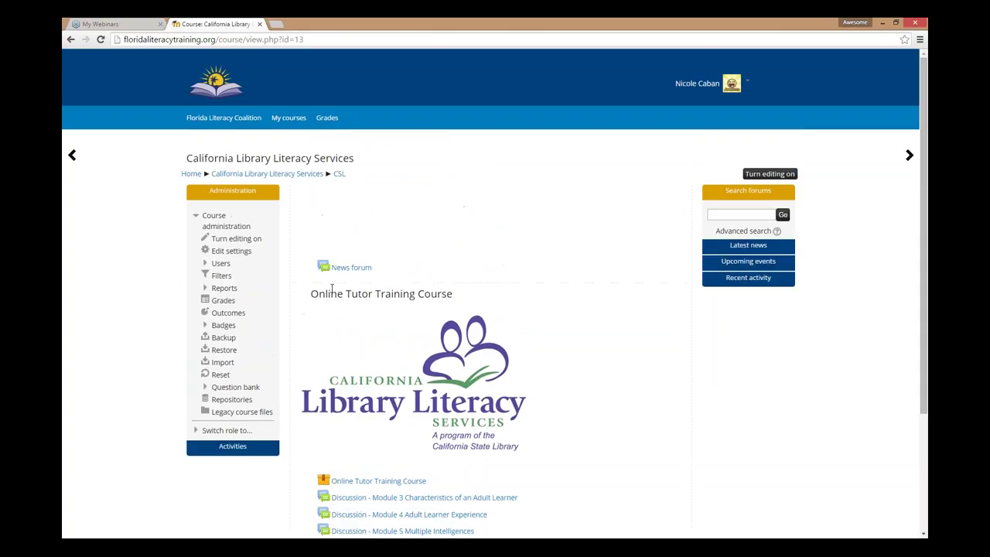
# Open Users > Enrolled users and browse the 14 users: one Teacher, the rest Volunteers
pyautogui.click(221, 264)
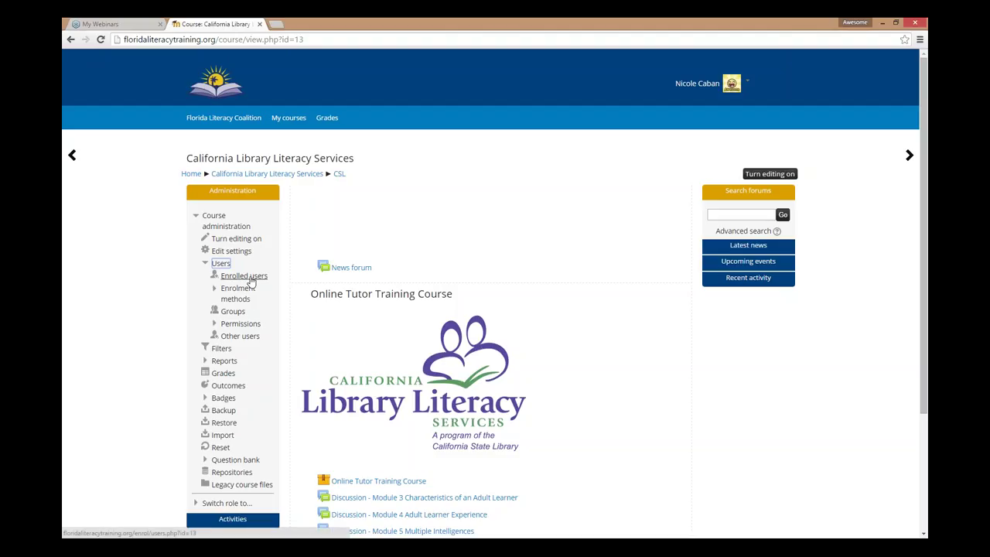
pyautogui.click(252, 280)
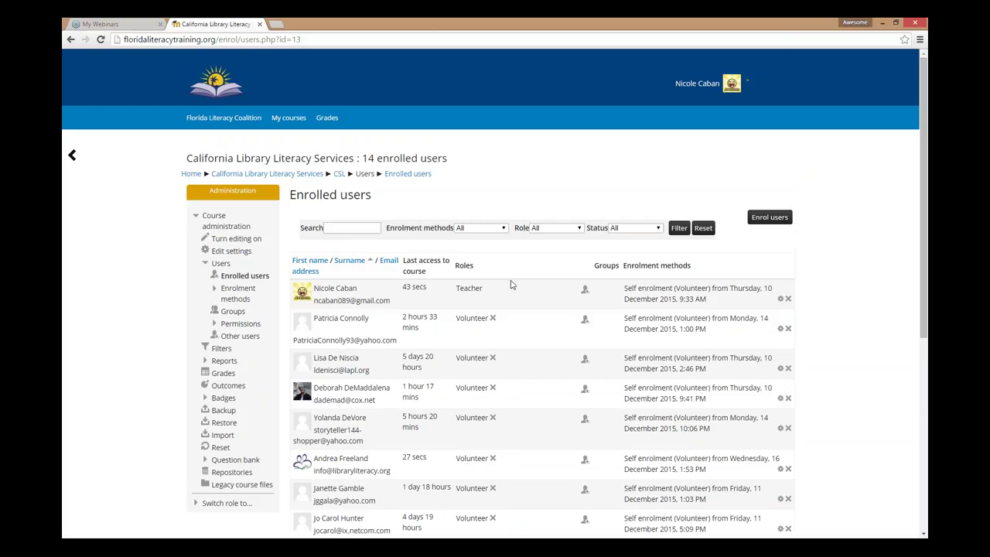
pyautogui.scroll(-5, 510, 285)
pyautogui.scroll(2, 510, 284)
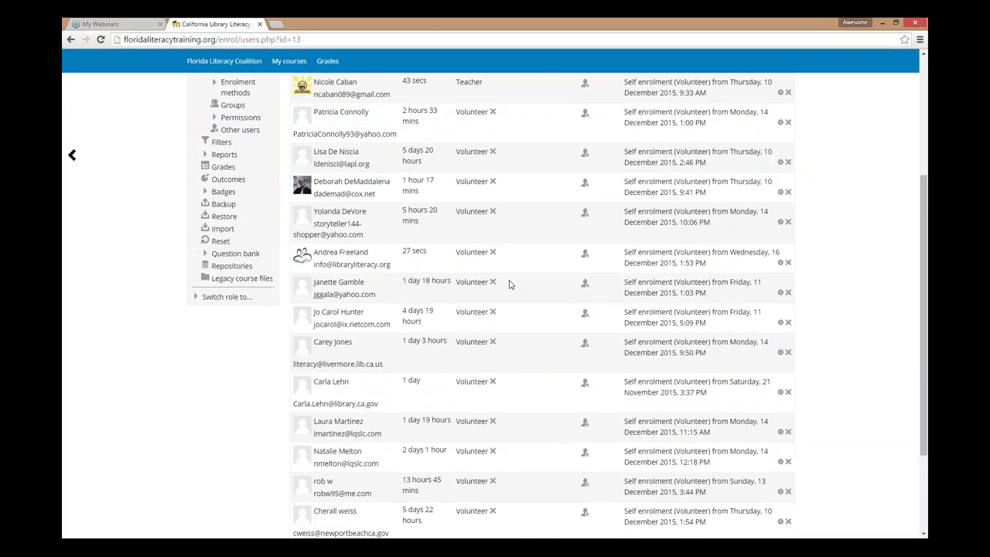
pyautogui.scroll(3, 509, 285)
pyautogui.scroll(-2, 509, 284)
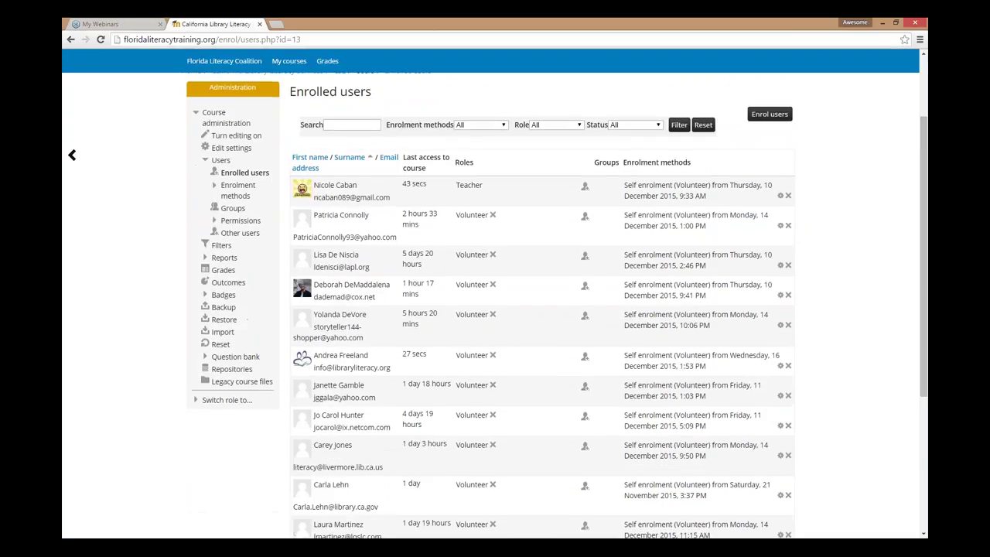
pyautogui.scroll(-2, 510, 301)
pyautogui.scroll(4, 510, 309)
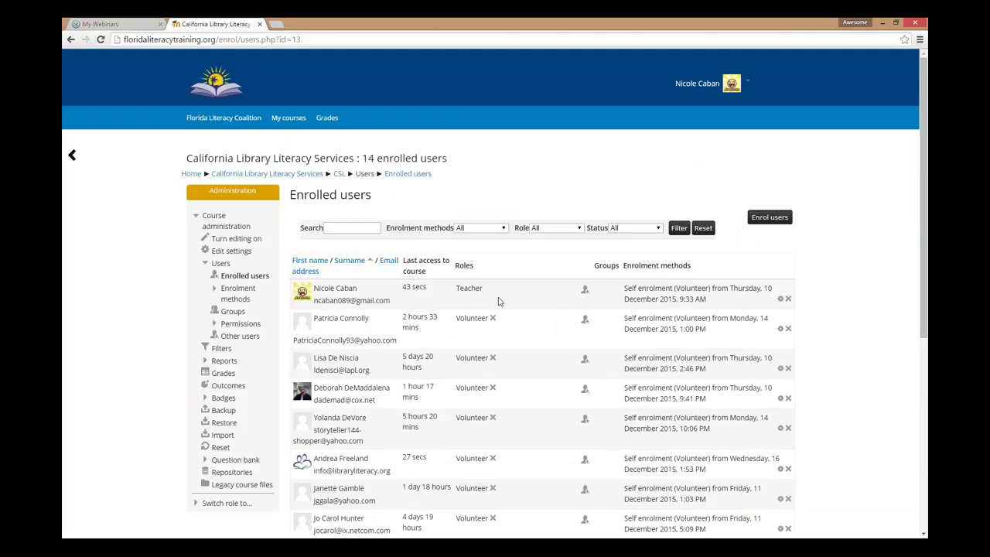
pyautogui.scroll(-1, 496, 308)
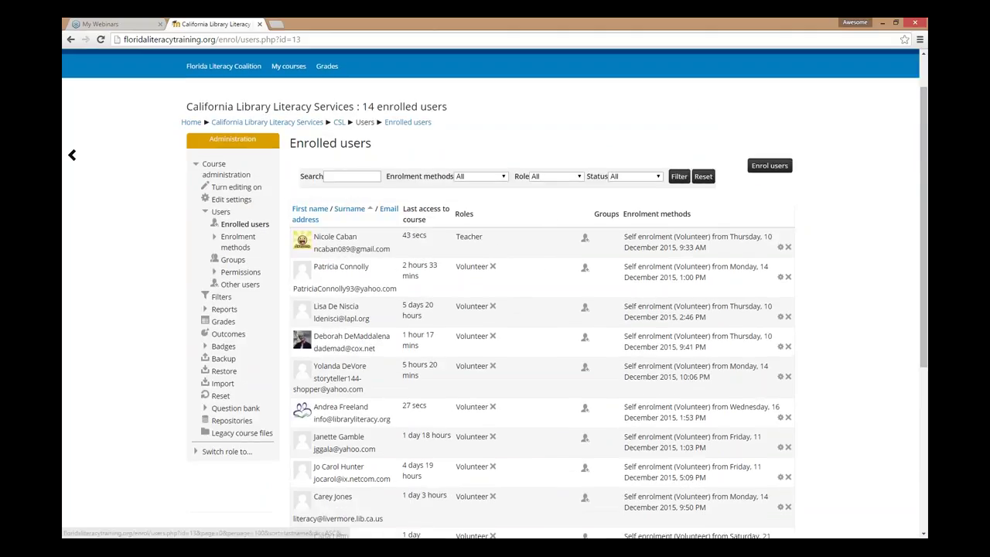
pyautogui.scroll(-2, 496, 307)
pyautogui.scroll(-2, 390, 306)
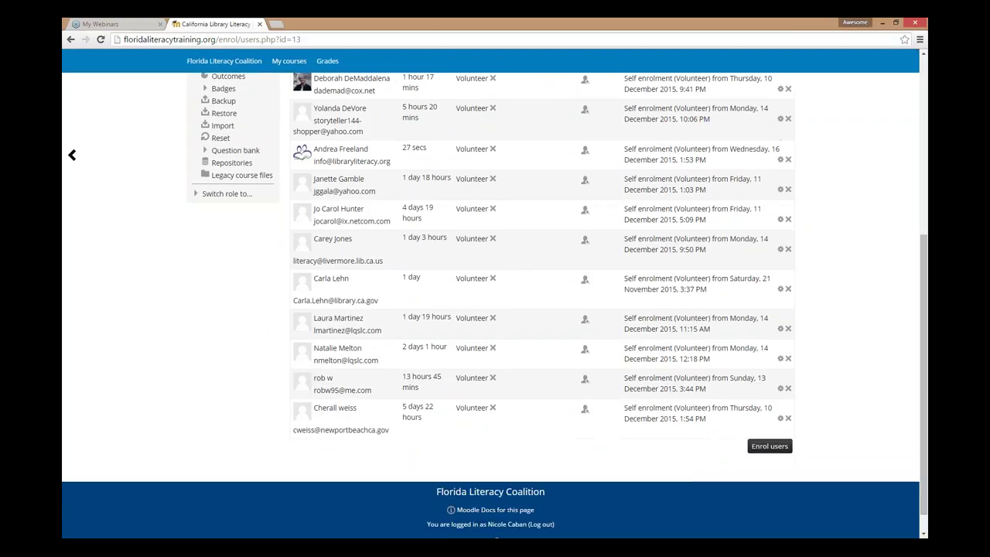
pyautogui.scroll(1, 391, 306)
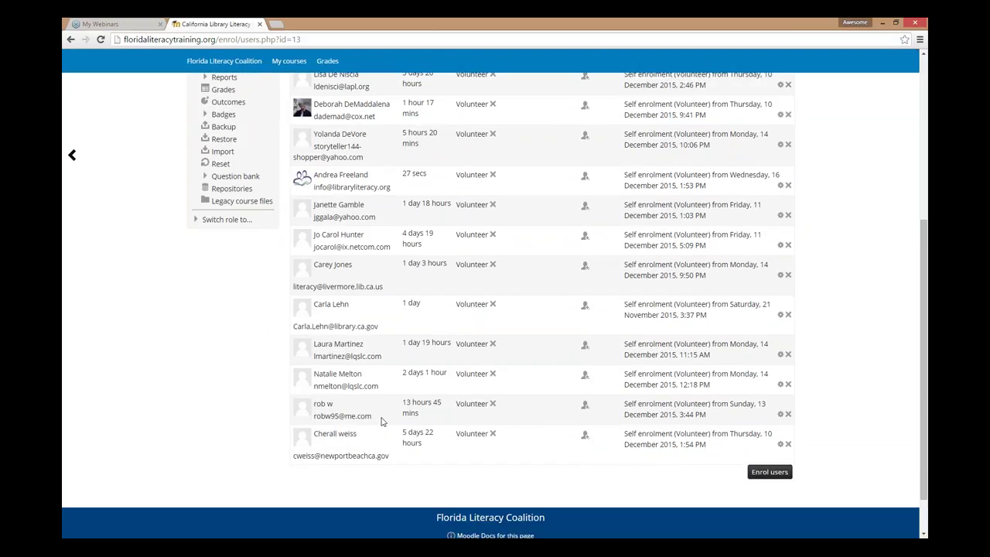
# Add the Non-editing teacher role to the Volunteer whose last access was 1 day ago
pyautogui.click(585, 307)
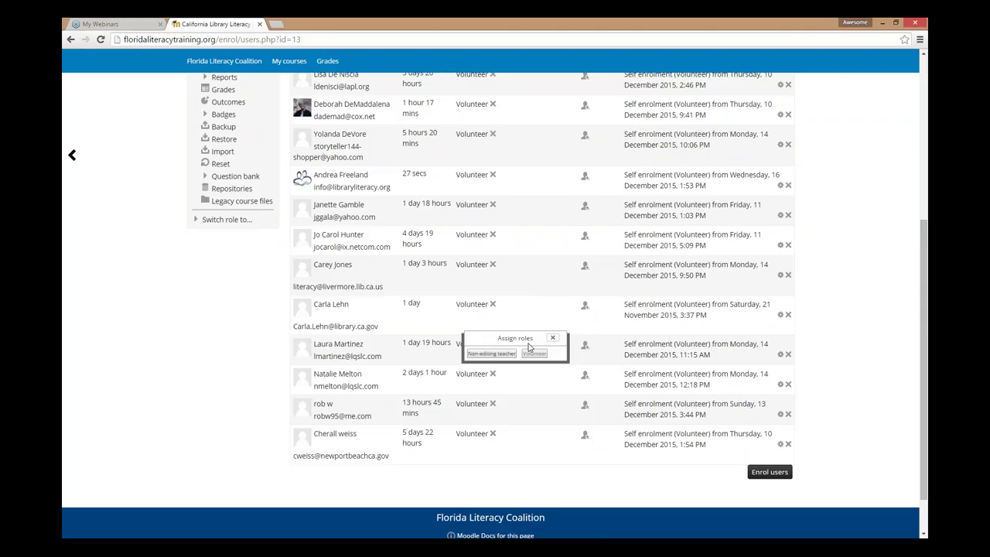
pyautogui.click(553, 338)
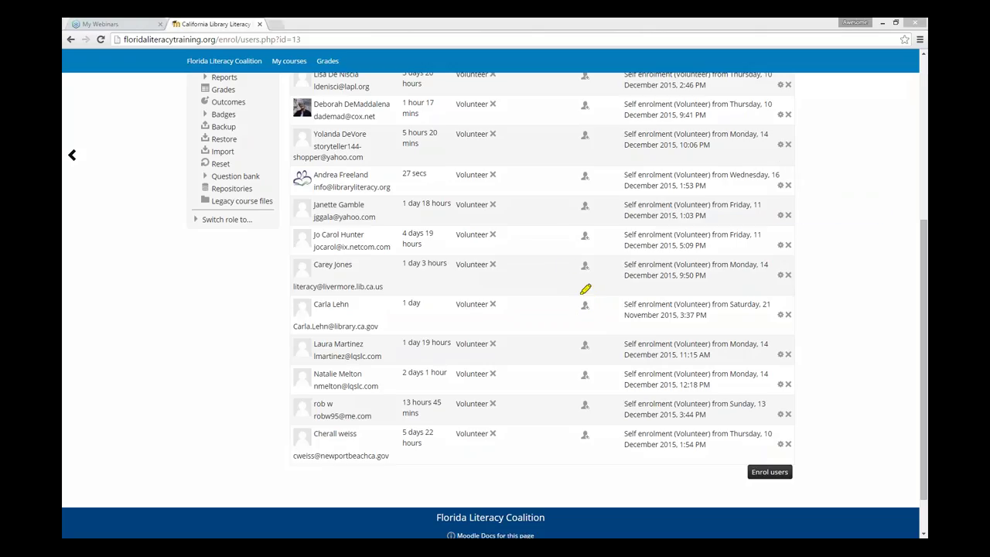
pyautogui.moveTo(588, 286); pyautogui.dragTo(581, 329)
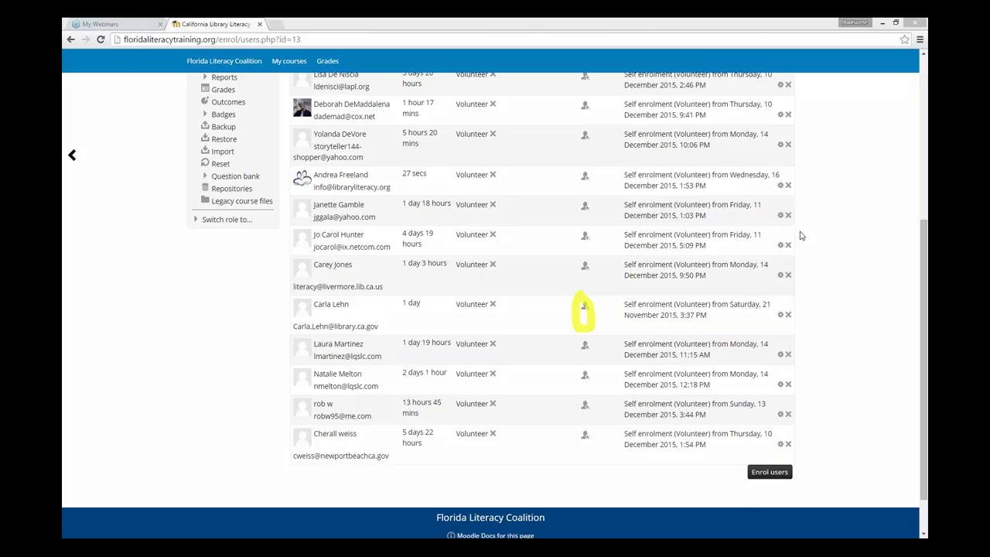
pyautogui.hotkey('ctrl', 'z')
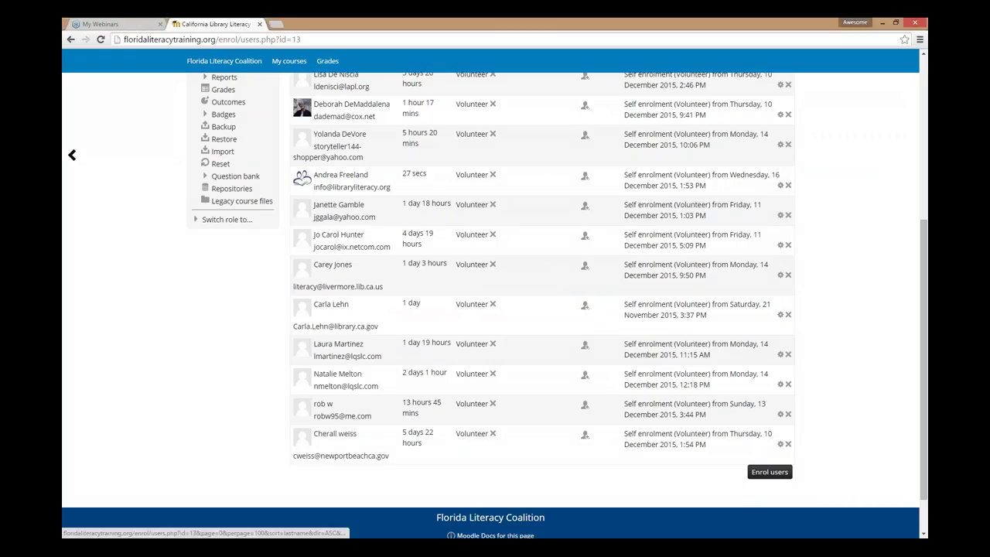
pyautogui.click(586, 308)
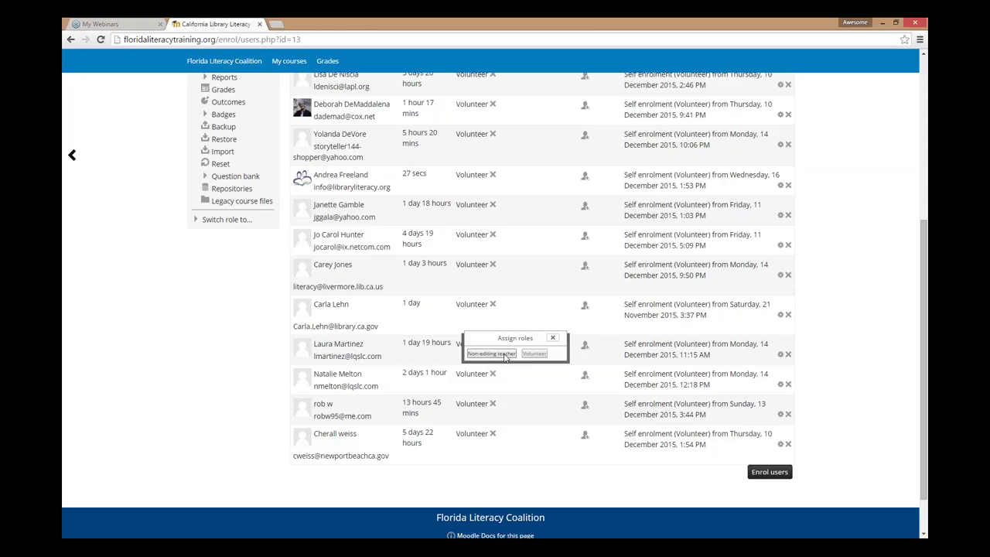
pyautogui.click(503, 354)
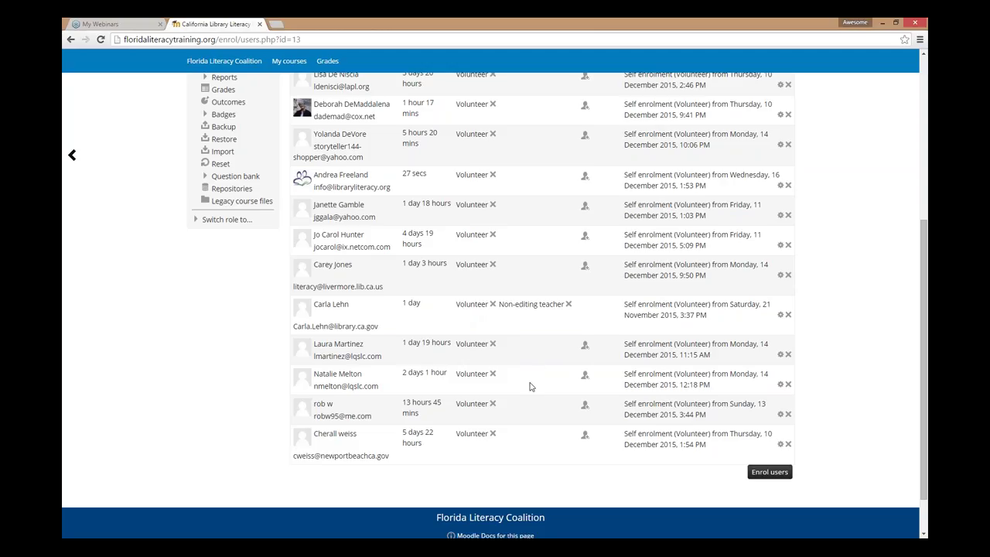
pyautogui.scroll(4, 530, 387)
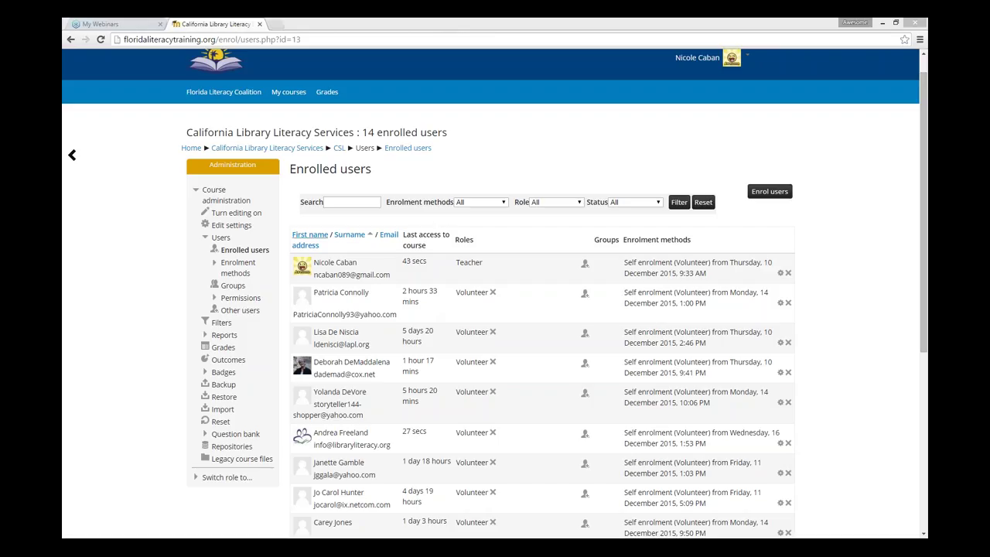
pyautogui.scroll(-5, 524, 168)
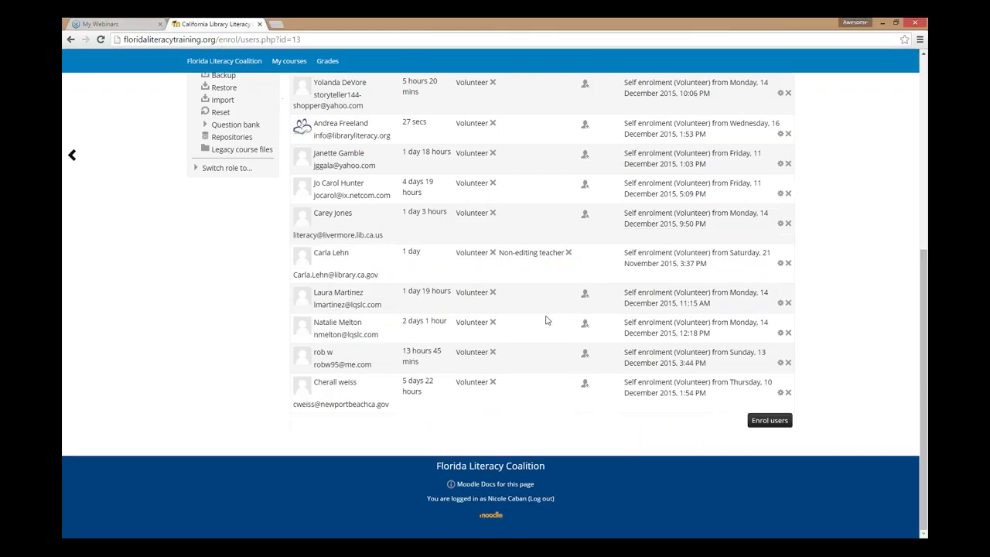
pyautogui.click(755, 422)
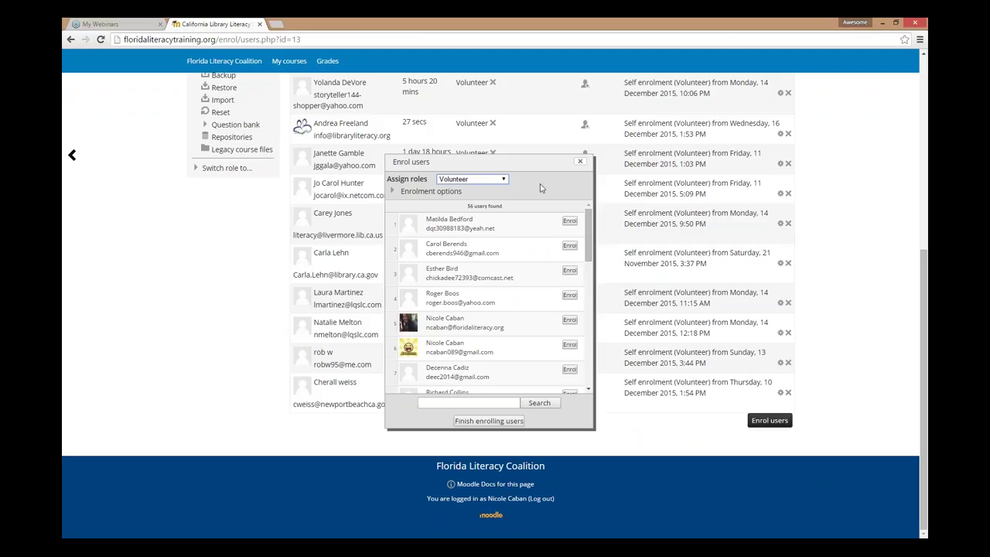
pyautogui.click(580, 161)
pyautogui.scroll(5, 207, 310)
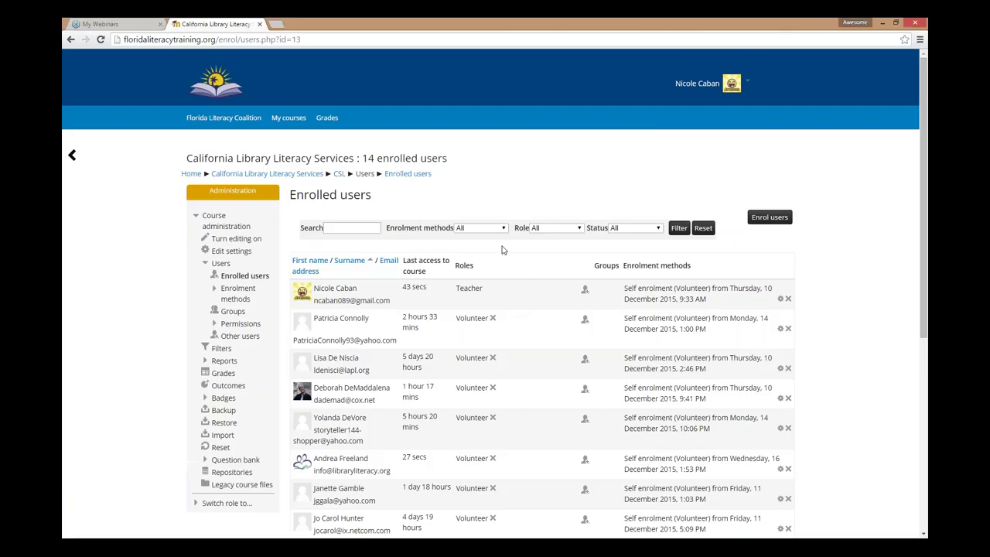
# Open the settings of the Volunteer self enrolment method from the course's enrolment methods
pyautogui.click(224, 294)
pyautogui.click(237, 332)
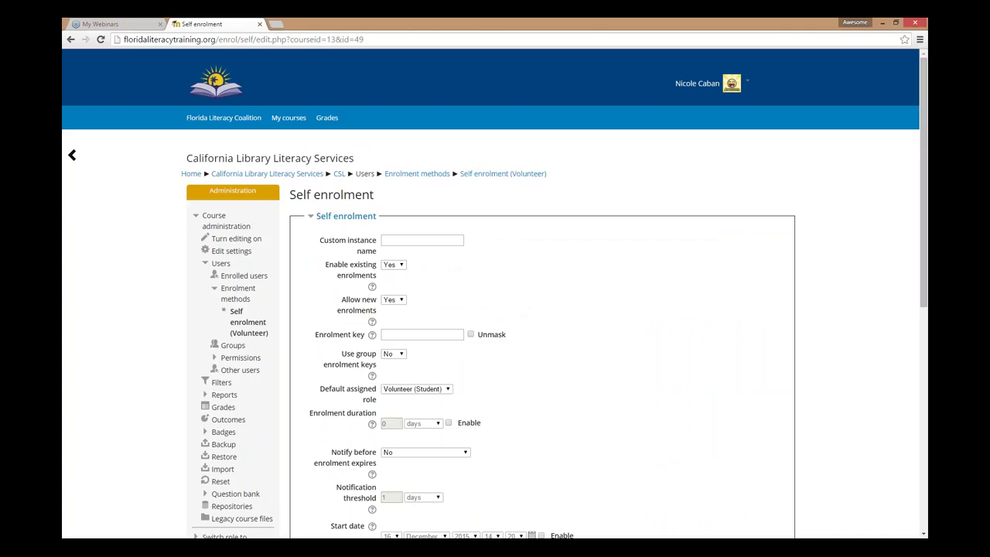
pyautogui.click(242, 323)
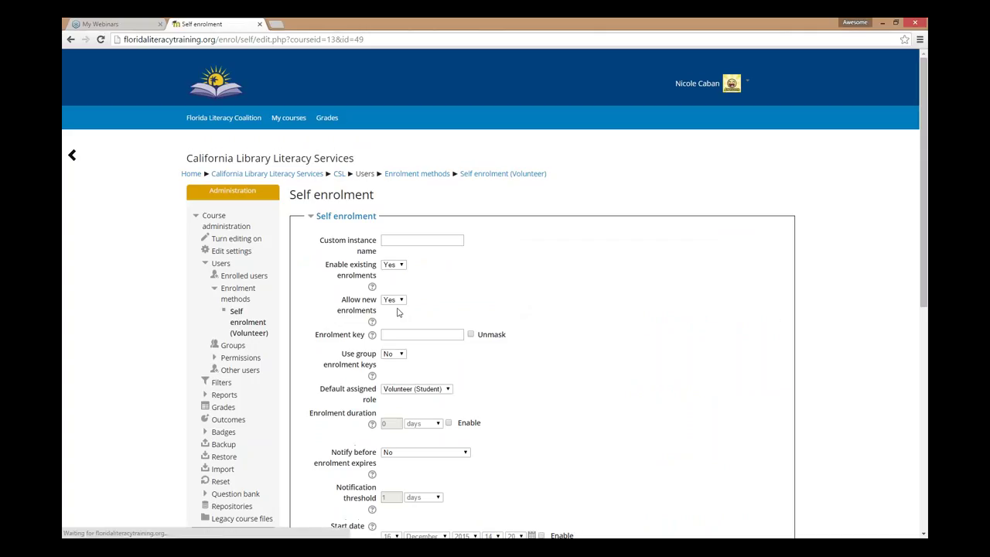
pyautogui.scroll(-5, 310, 345)
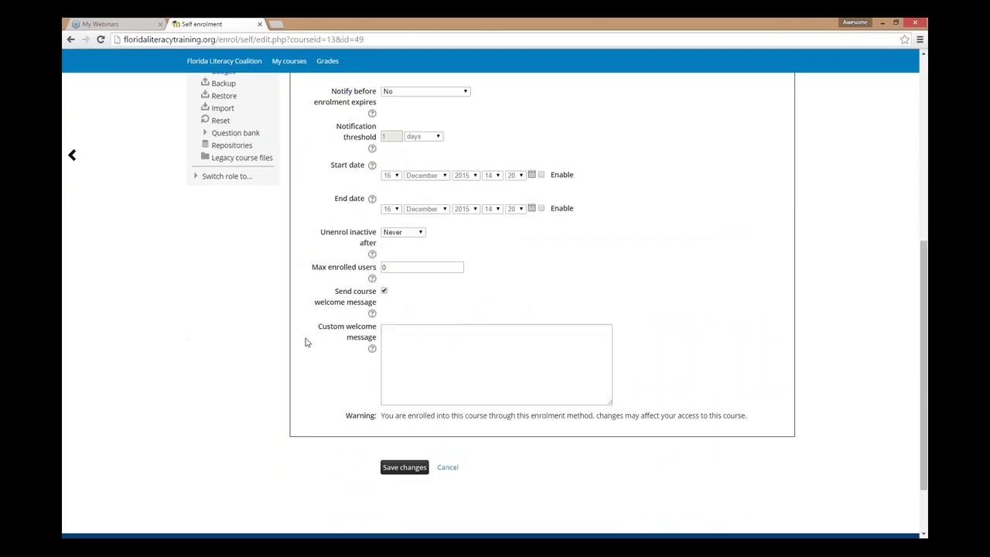
pyautogui.scroll(1, 311, 338)
pyautogui.scroll(3, 313, 338)
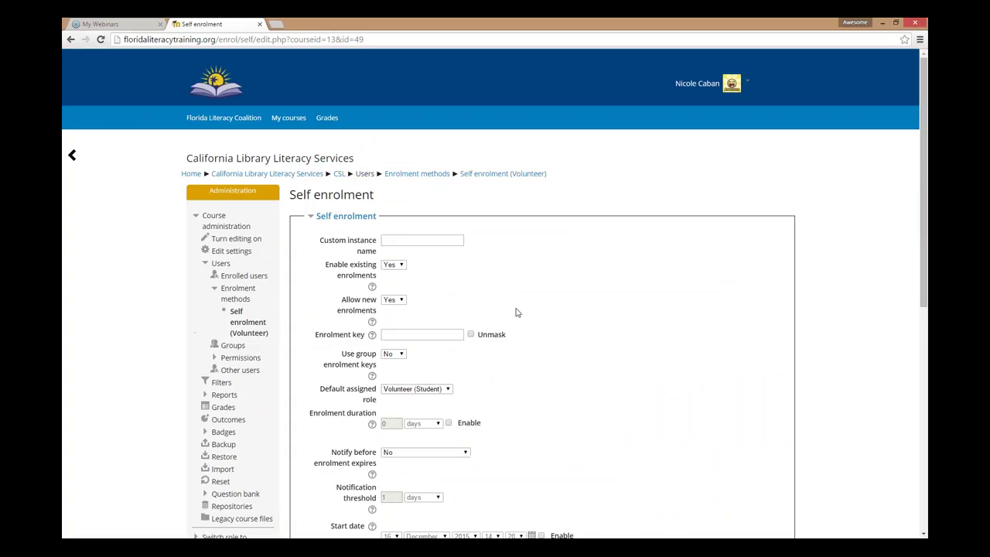
# Enter a new enrolment key, checking it unmasked, then save the Volunteer self enrolment settings
pyautogui.click(456, 333)
pyautogui.write('•')
pyautogui.press('BackSpace')
pyautogui.press('BackSpace')
pyautogui.click(470, 335)
pyautogui.click(470, 334)
pyautogui.click(470, 334)
pyautogui.click(471, 334)
pyautogui.scroll(-5, 442, 375)
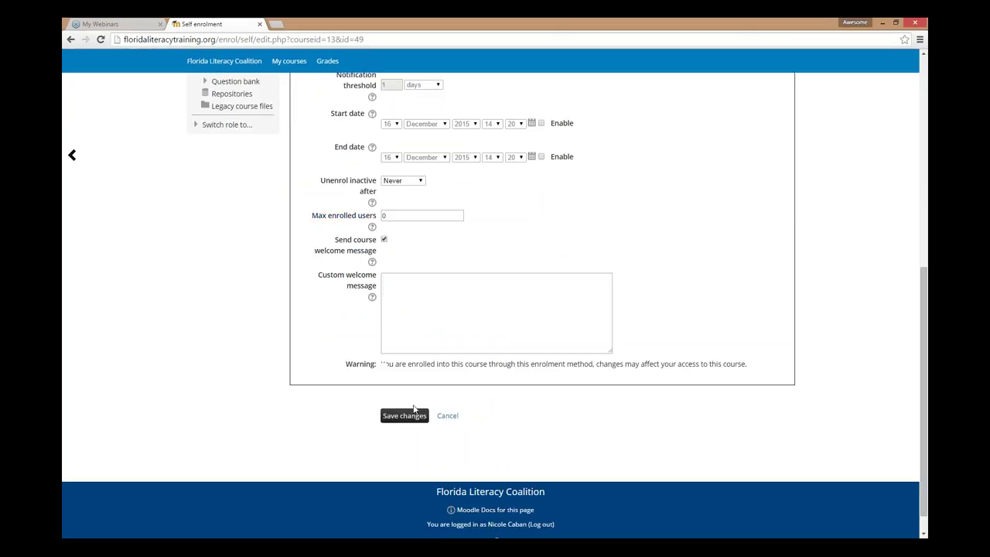
pyautogui.click(414, 414)
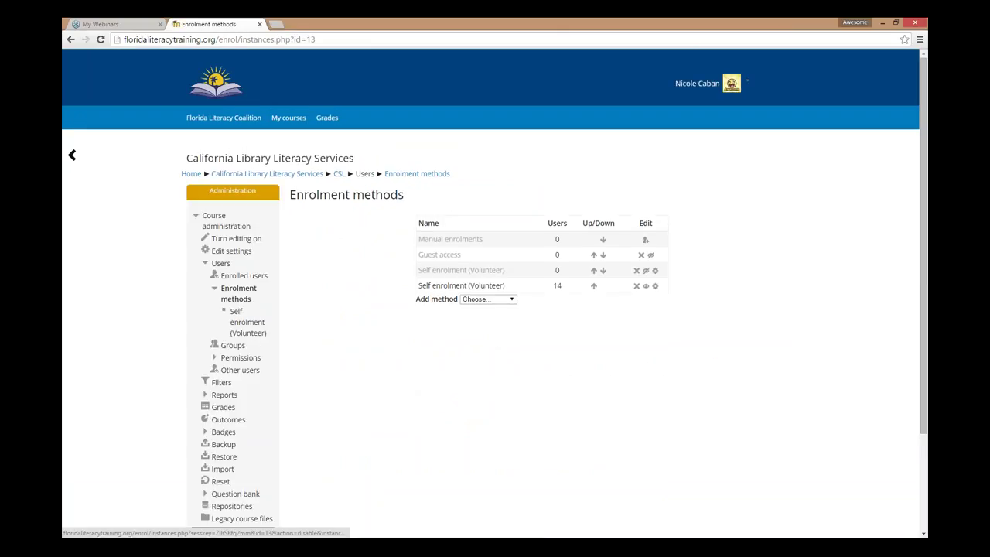
# Reopen the active Volunteer self enrolment settings and review the stored key and Volunteer (Student) role
pyautogui.scroll(-3, 524, 230)
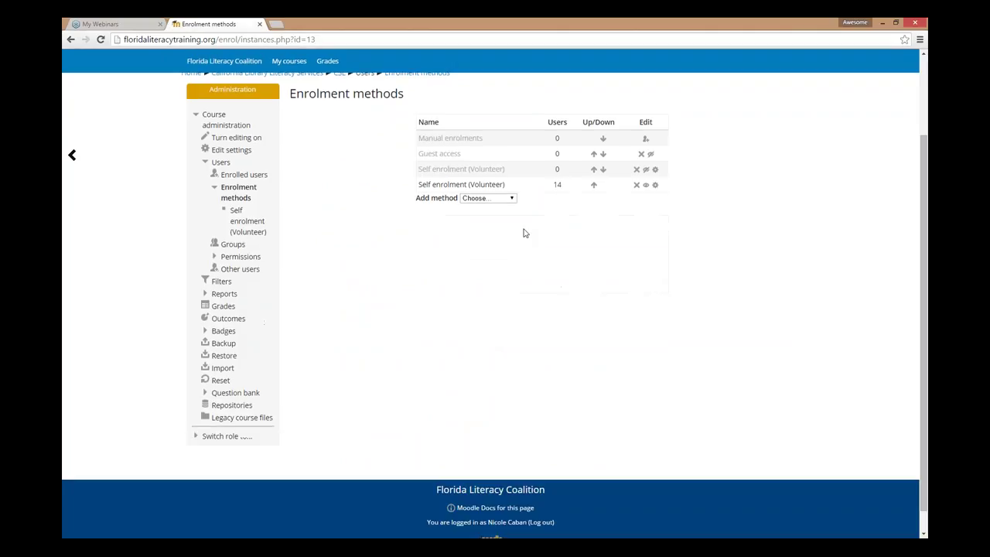
pyautogui.click(654, 186)
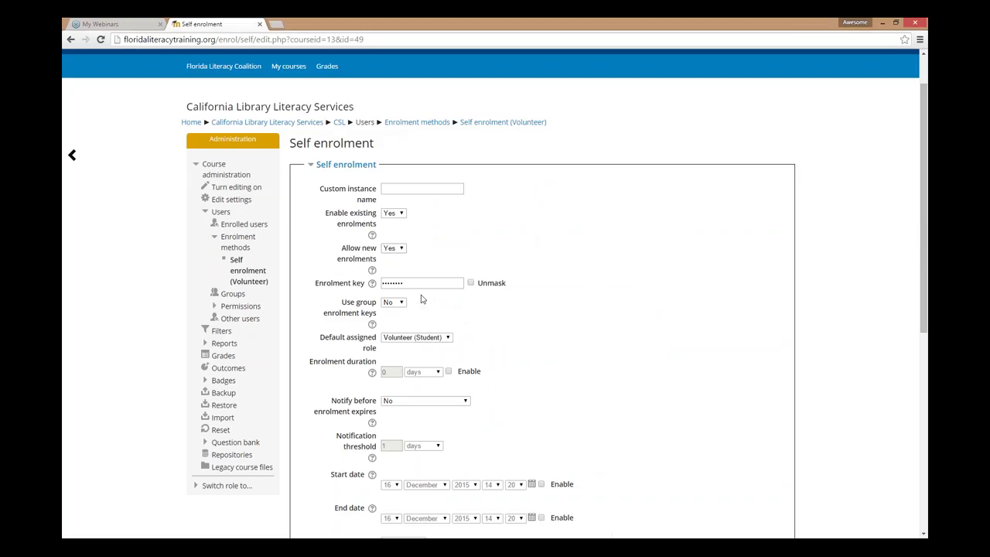
pyautogui.scroll(-5, 438, 283)
pyautogui.scroll(-1, 418, 307)
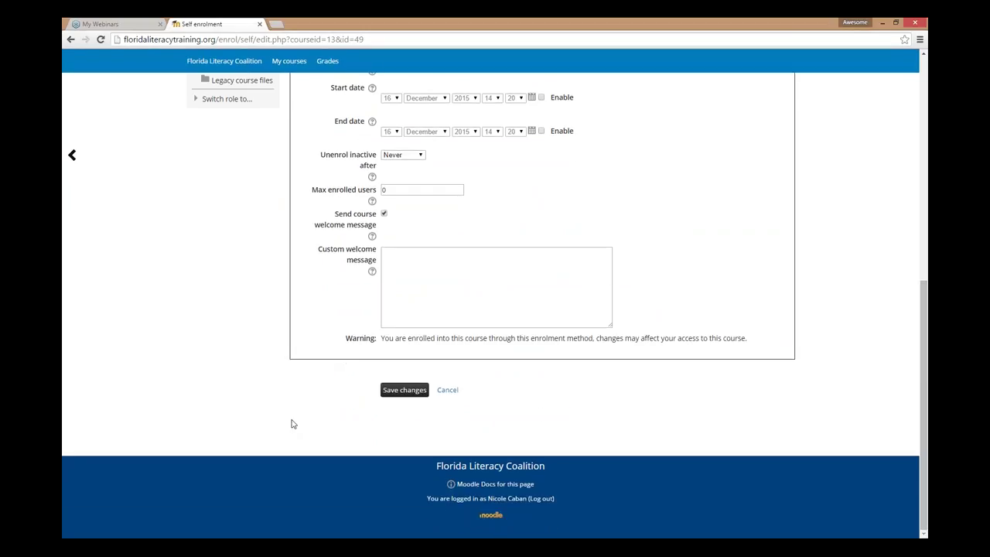
pyautogui.scroll(6, 287, 402)
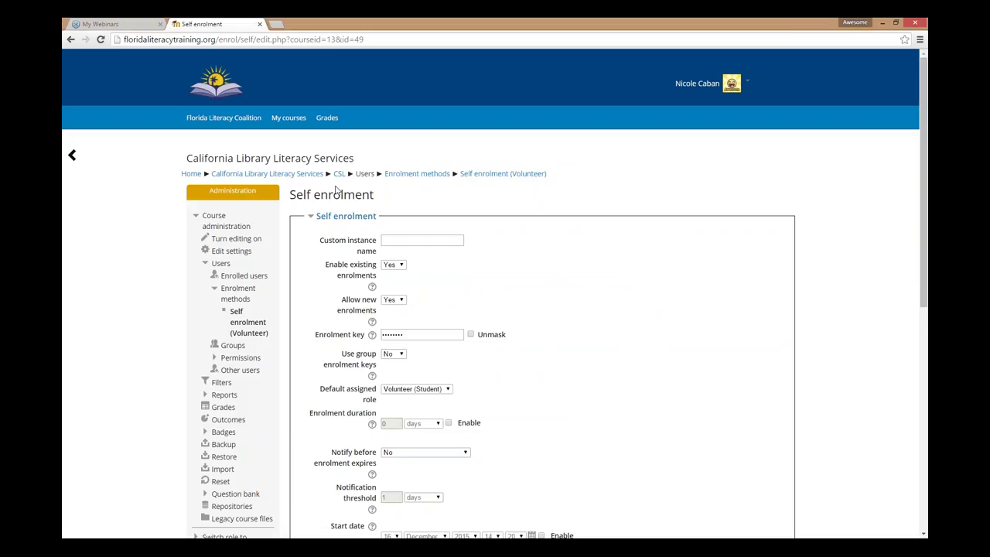
# Collapse Users, expand Reports, and open the Logs report for California Library Literacy Services
pyautogui.click(206, 263)
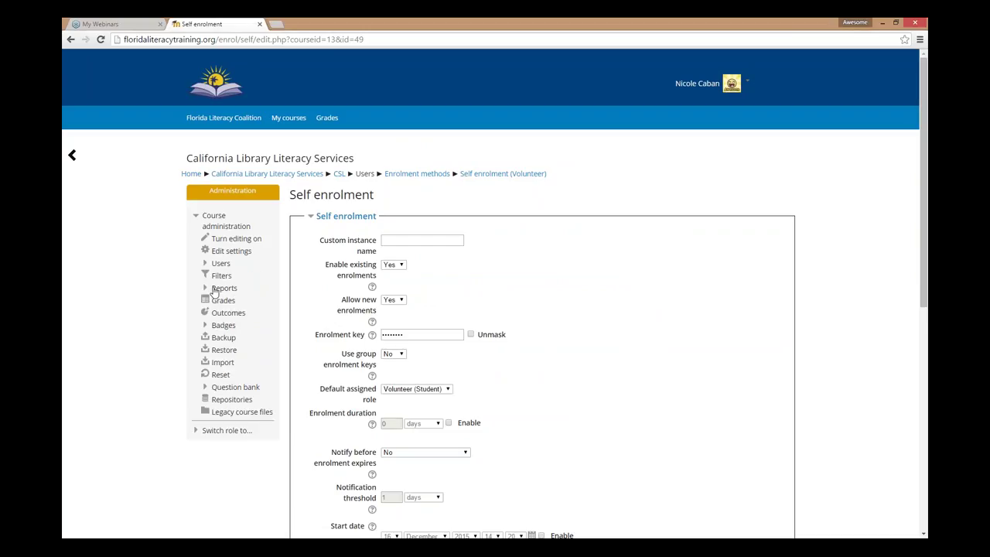
pyautogui.click(214, 289)
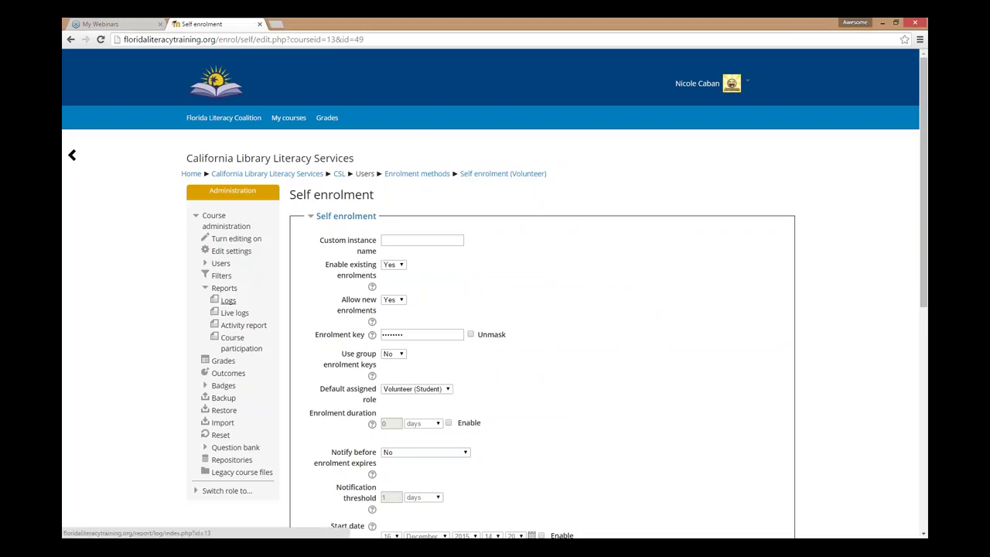
pyautogui.click(228, 301)
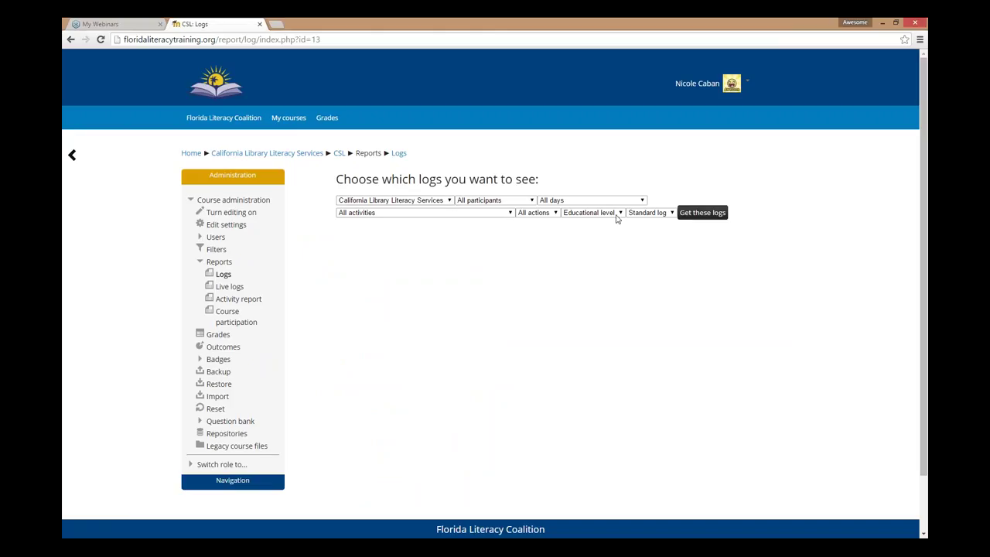
# Leave the course choice unchanged and limit the log filter to a single participant
pyautogui.click(449, 203)
pyautogui.click(449, 204)
pyautogui.click(447, 203)
pyautogui.click(413, 211)
pyautogui.click(530, 201)
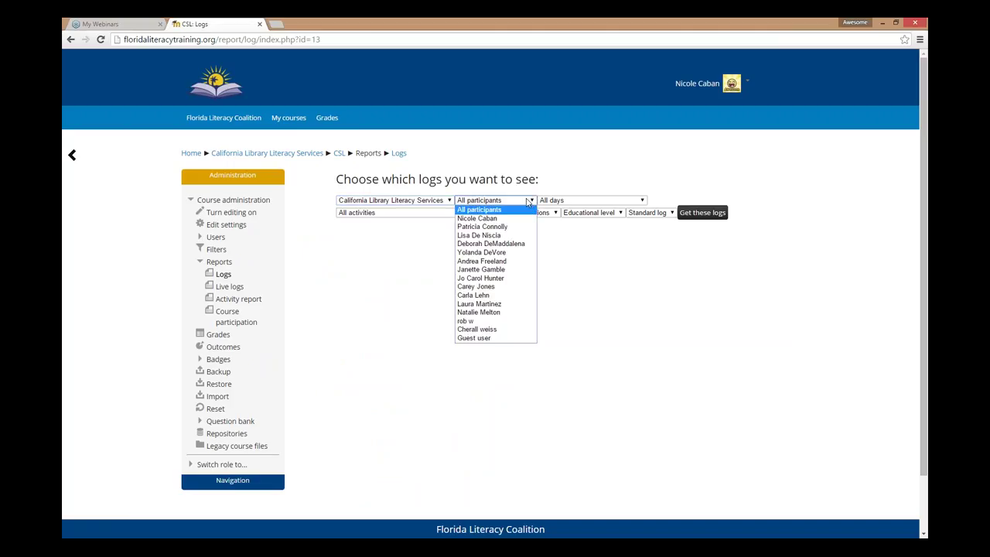
pyautogui.click(522, 218)
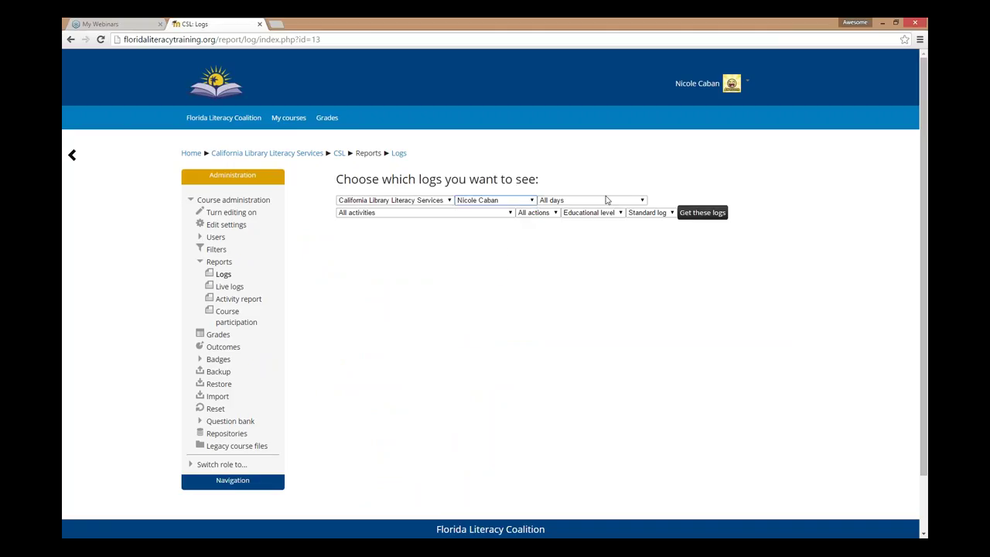
# Keep All days, All activities and All actions, and get these logs
pyautogui.click(608, 201)
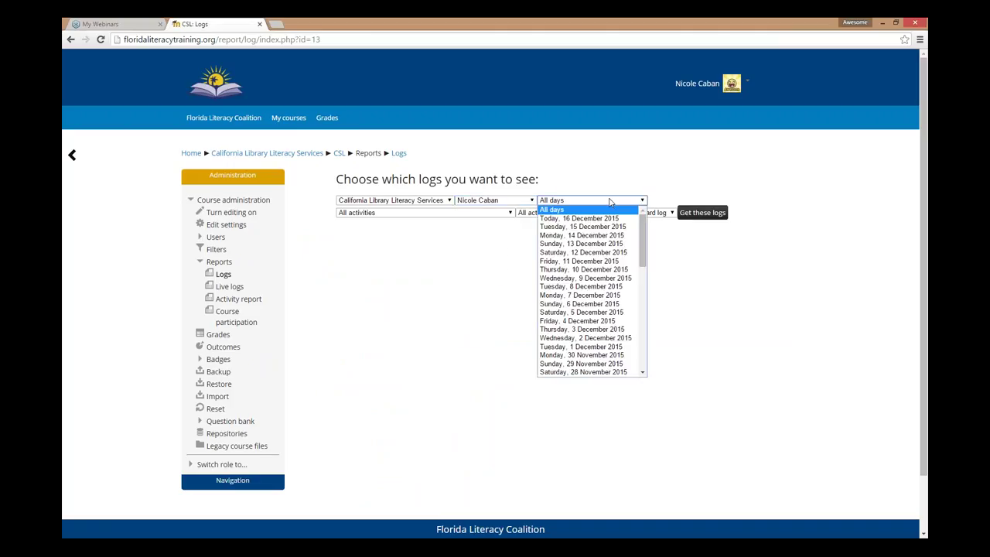
pyautogui.click(589, 212)
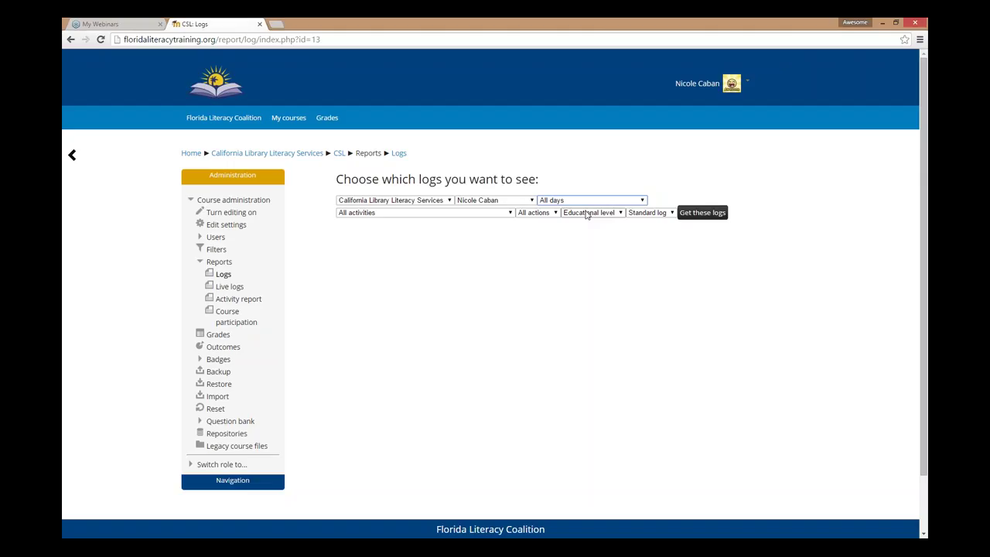
pyautogui.click(506, 216)
pyautogui.click(506, 216)
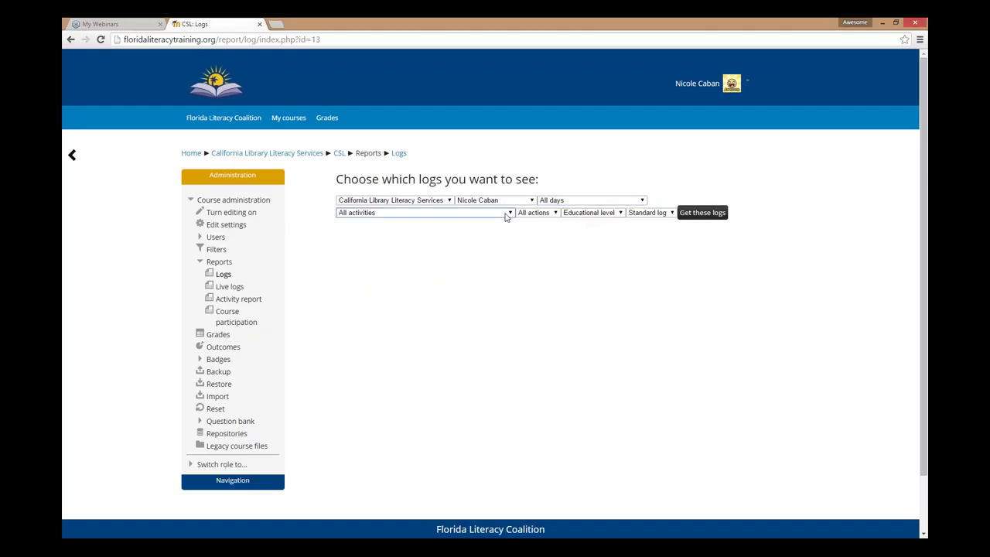
pyautogui.click(552, 216)
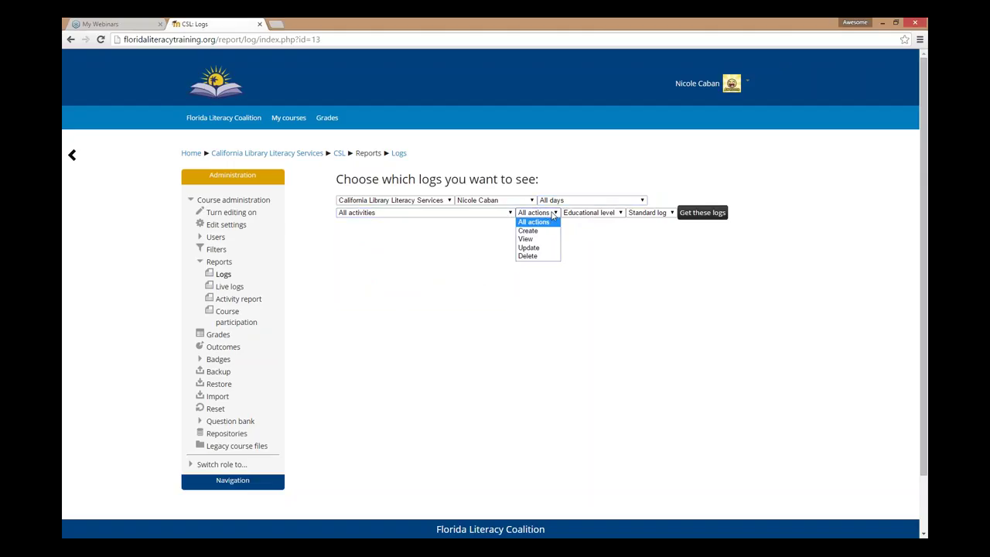
pyautogui.click(552, 216)
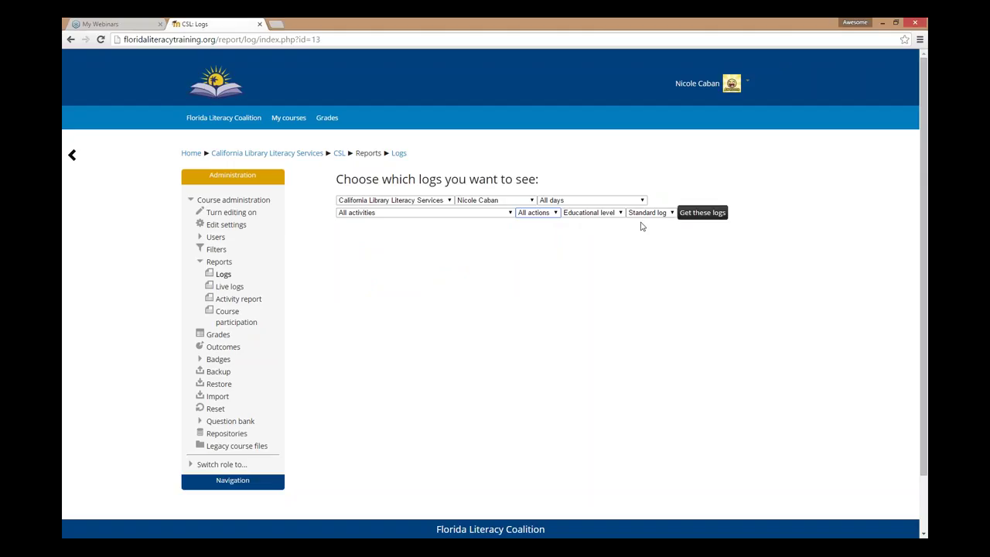
pyautogui.click(700, 213)
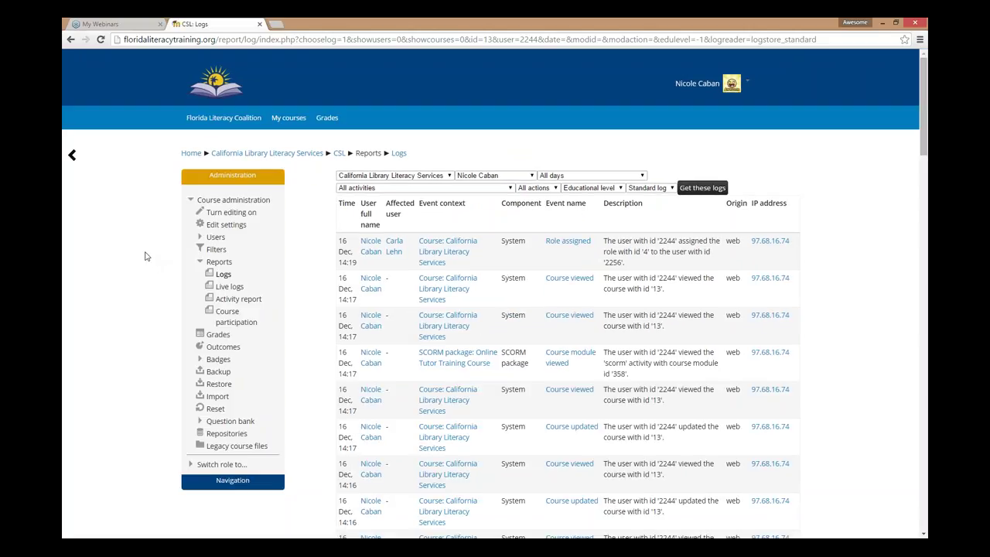
# Look through the single-user log results, then switch the user filter to All participants
pyautogui.scroll(-1, 144, 256)
pyautogui.scroll(1, 145, 256)
pyautogui.scroll(-1, 144, 256)
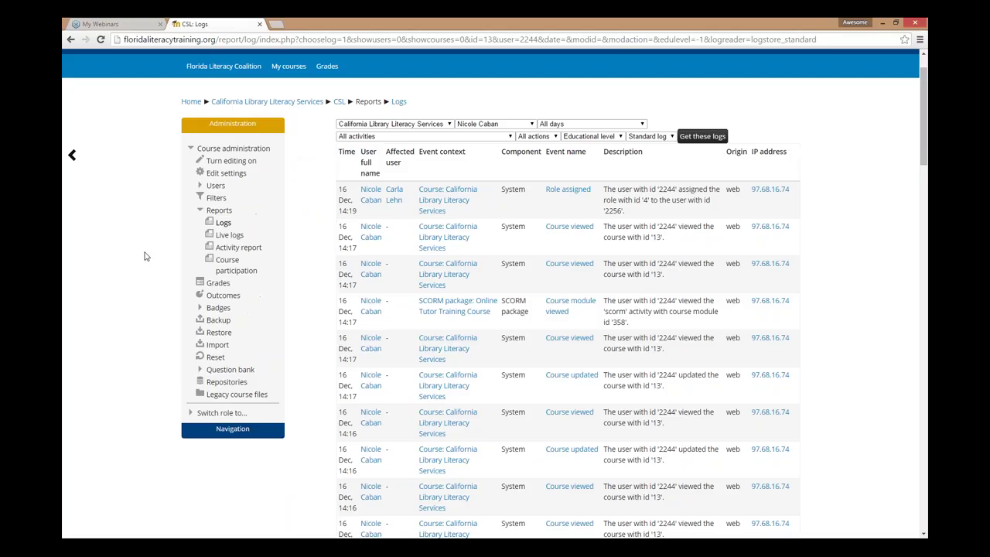
pyautogui.scroll(1, 597, 217)
pyautogui.scroll(-2, 515, 365)
pyautogui.scroll(2, 515, 366)
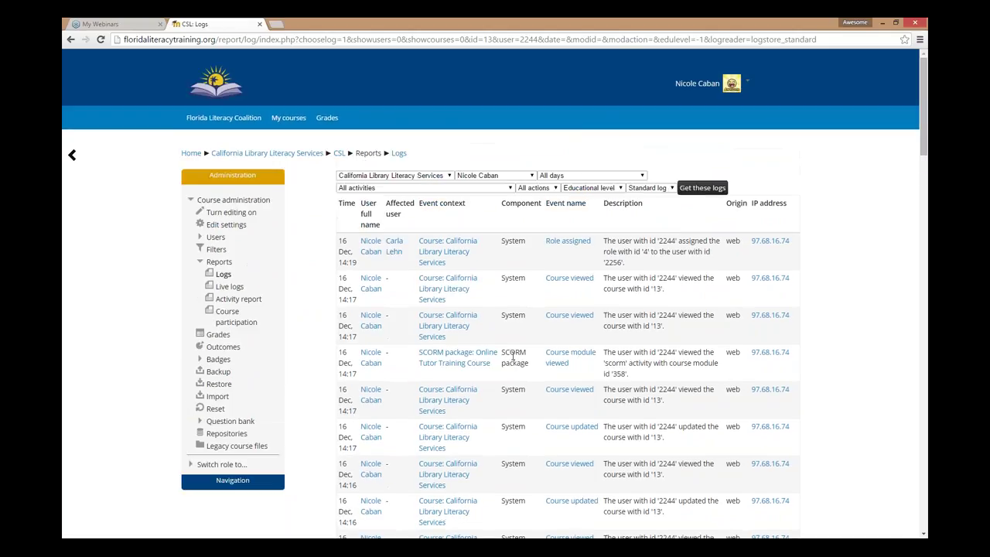
pyautogui.scroll(-8, 514, 356)
pyautogui.scroll(5, 514, 355)
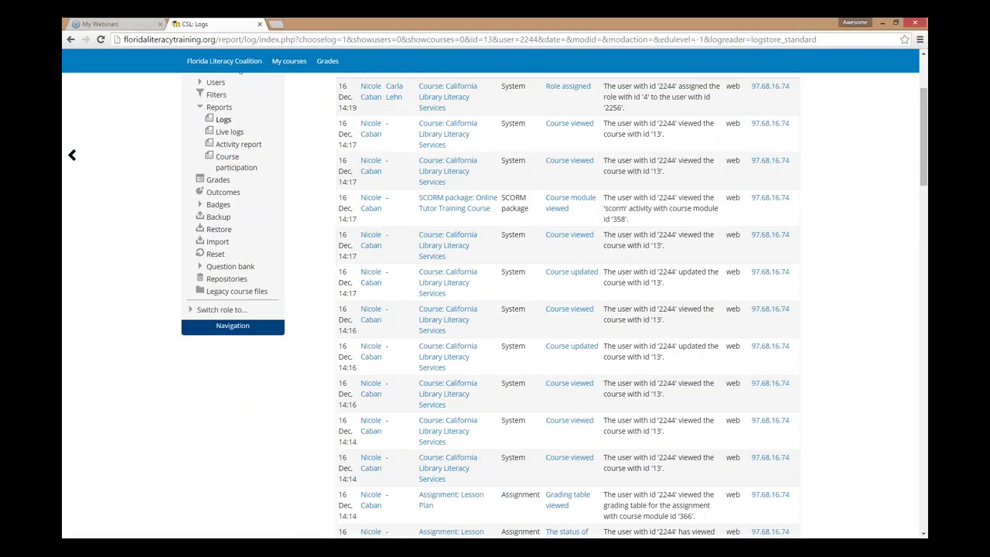
pyautogui.scroll(3, 514, 355)
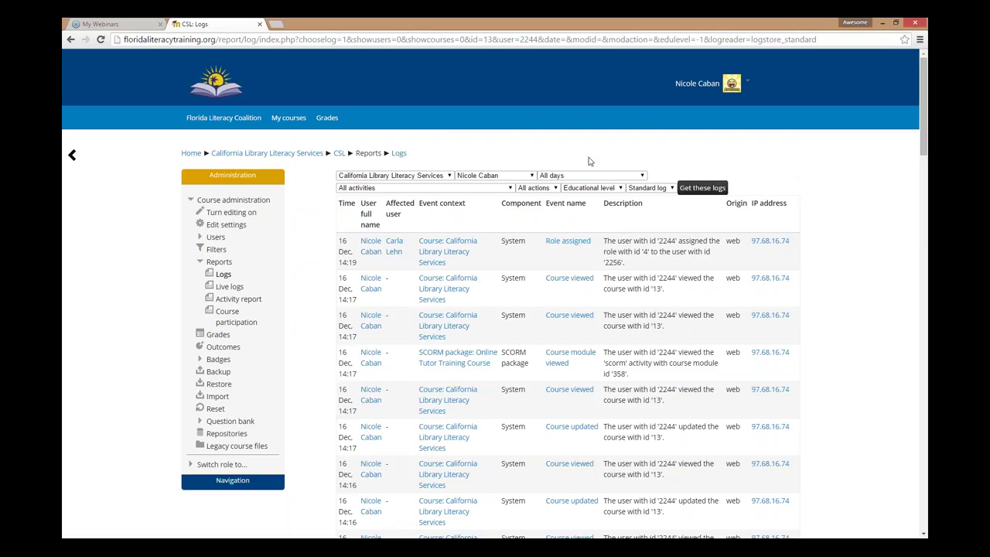
pyautogui.click(529, 178)
pyautogui.click(479, 185)
# Get the all-participants logs and scroll down to the Download table data section
pyautogui.click(697, 189)
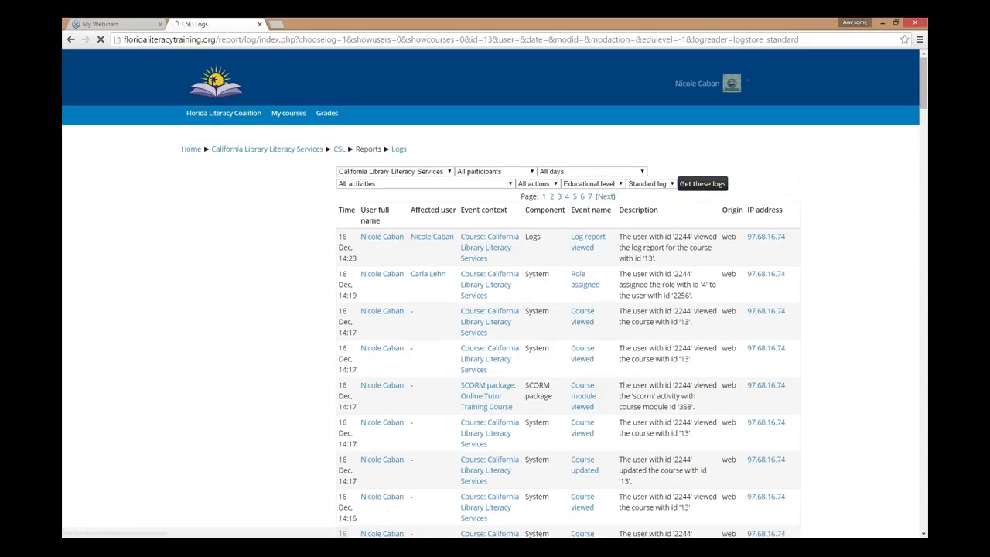
pyautogui.scroll(-10, 63, 242)
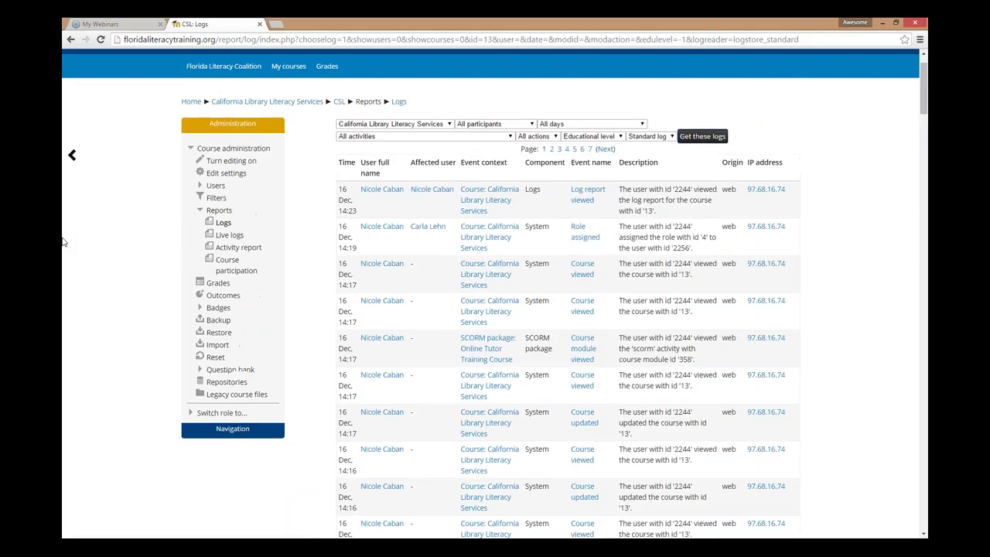
pyautogui.scroll(-5, 63, 242)
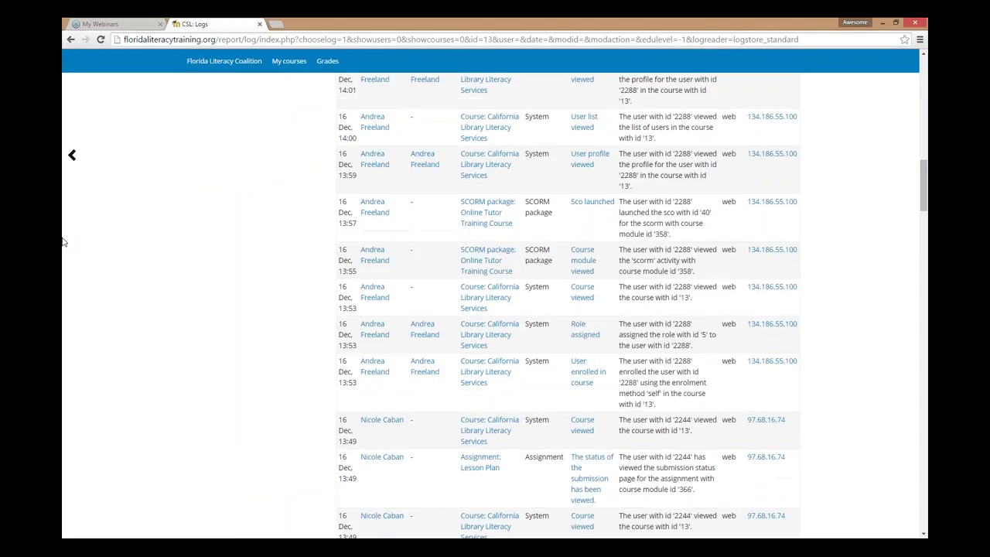
pyautogui.scroll(-20, 110, 276)
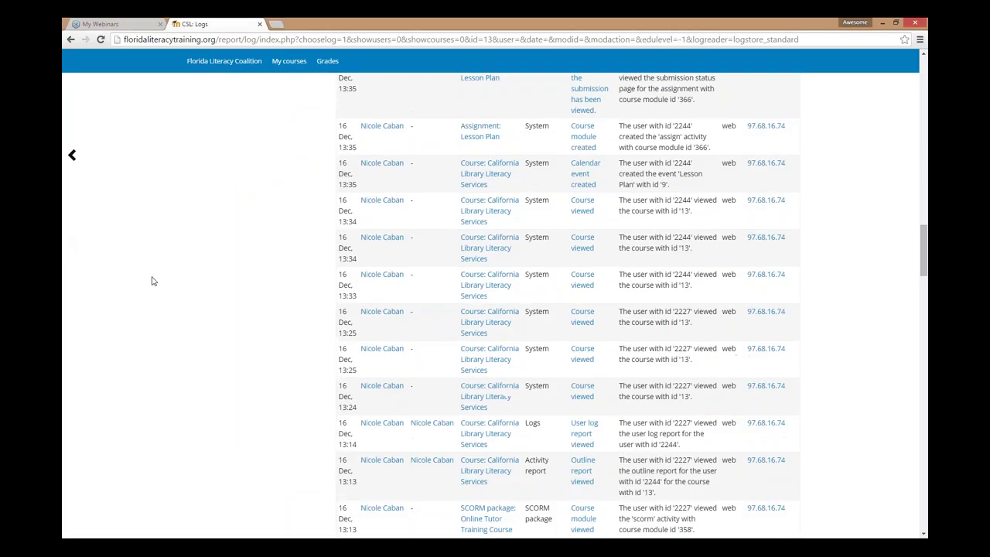
pyautogui.scroll(-15, 139, 278)
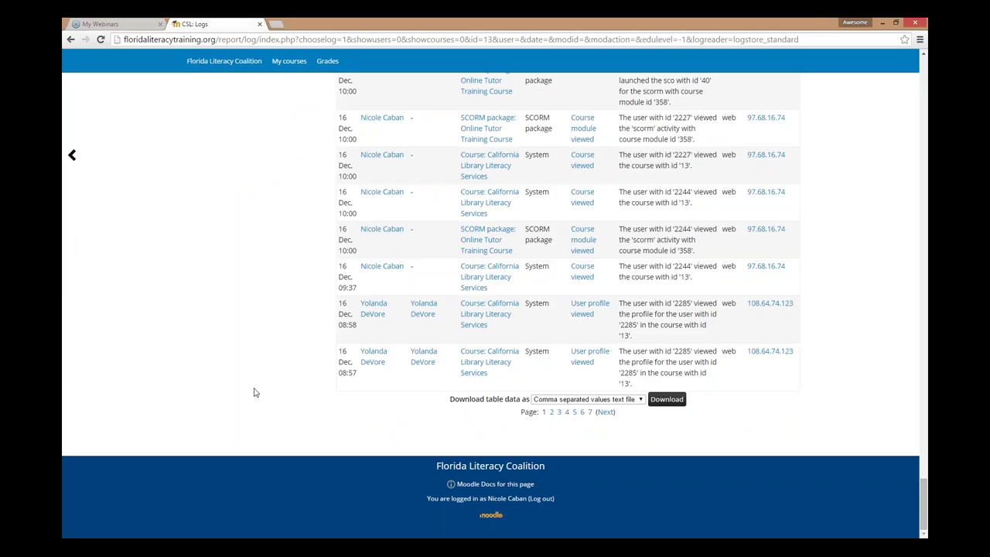
# Cancel a CSV download of the log table, then download it as an Excel spreadsheet
pyautogui.click(675, 401)
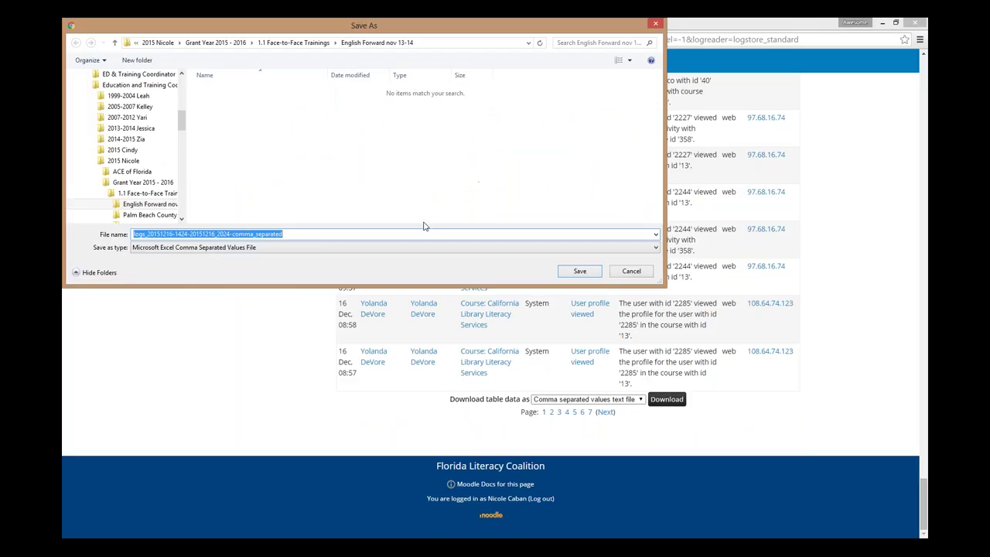
pyautogui.click(656, 24)
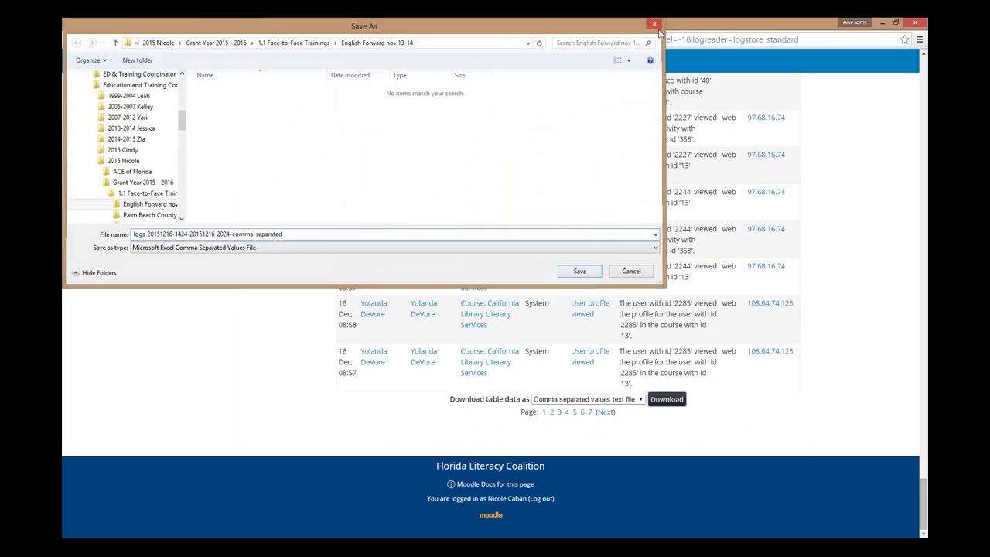
pyautogui.click(640, 400)
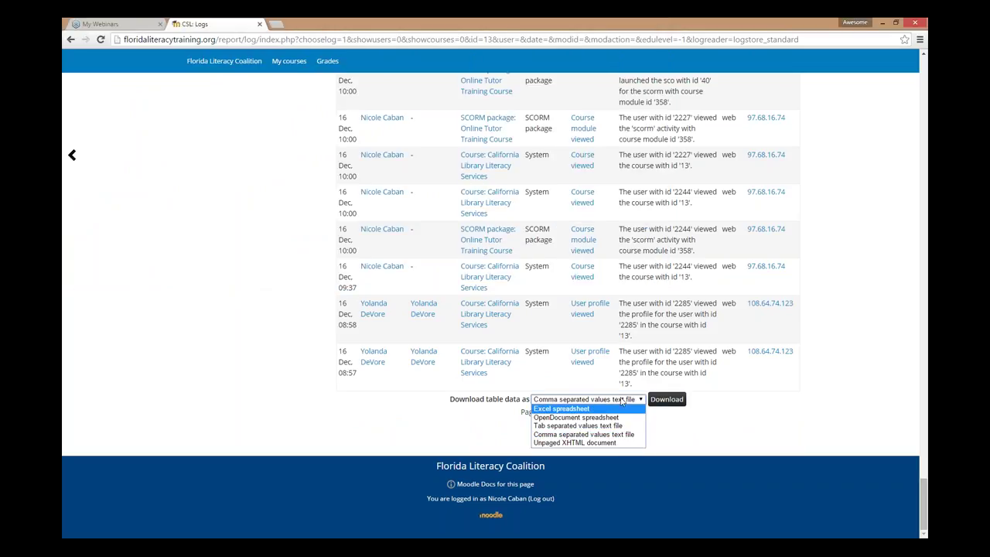
pyautogui.click(570, 409)
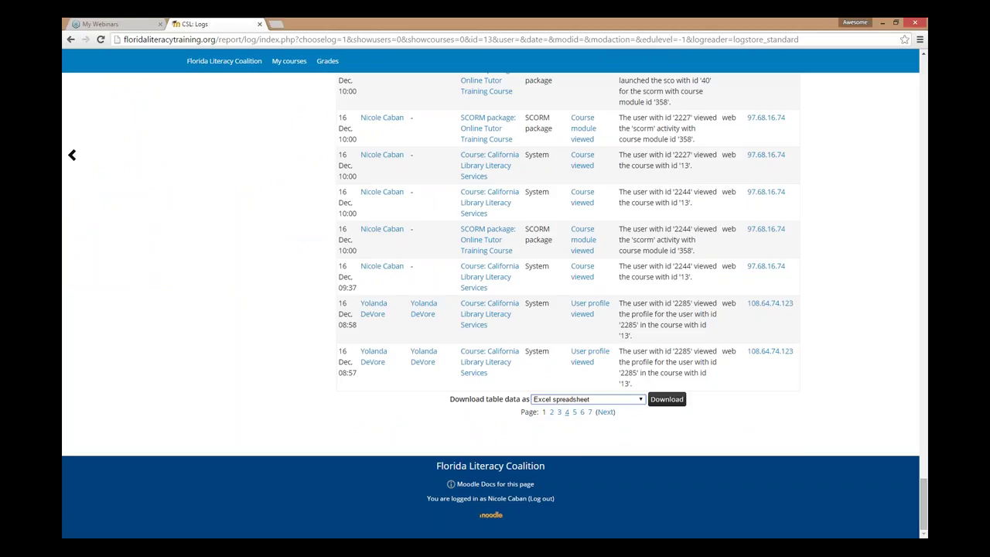
pyautogui.click(667, 399)
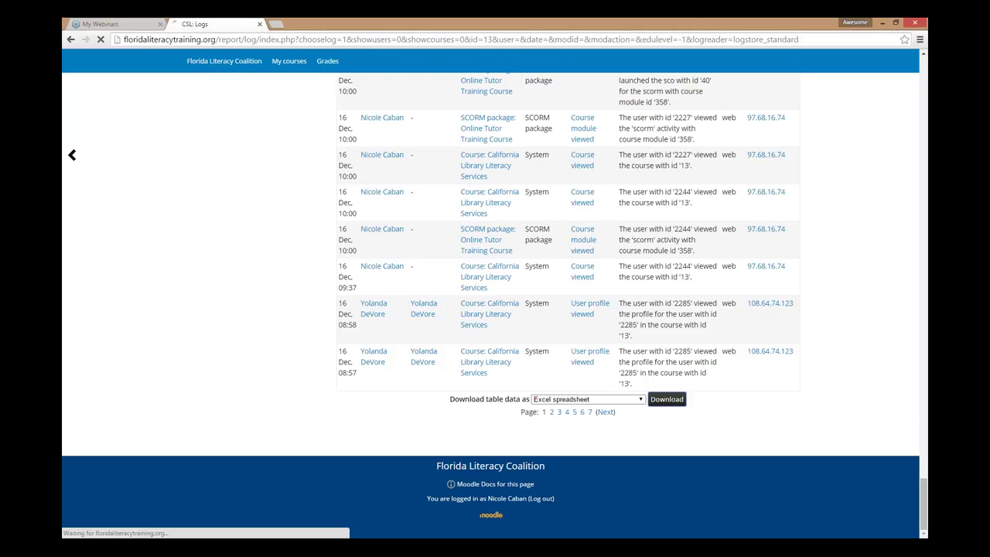
# Cancel a Tab separated values download and set the format back to Excel spreadsheet
pyautogui.click(643, 400)
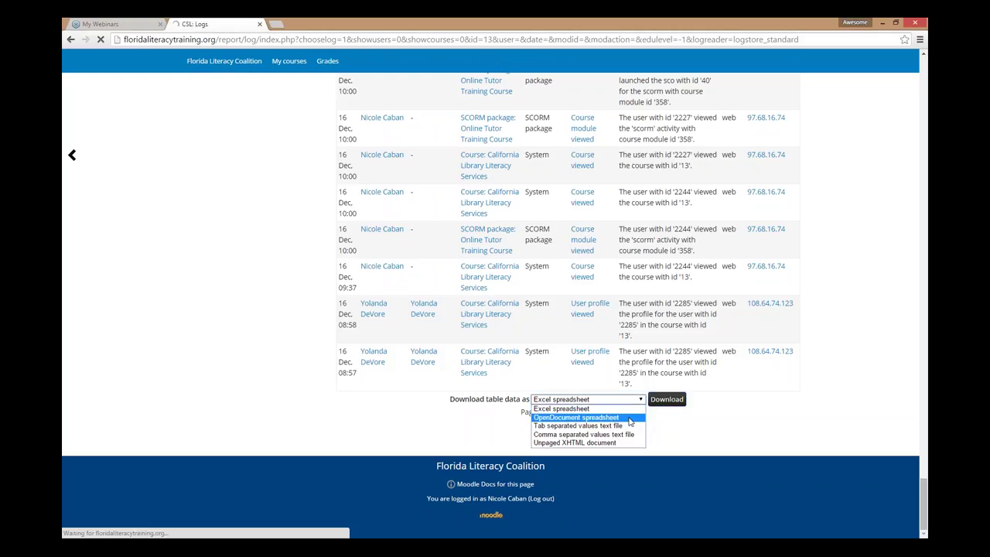
pyautogui.click(616, 426)
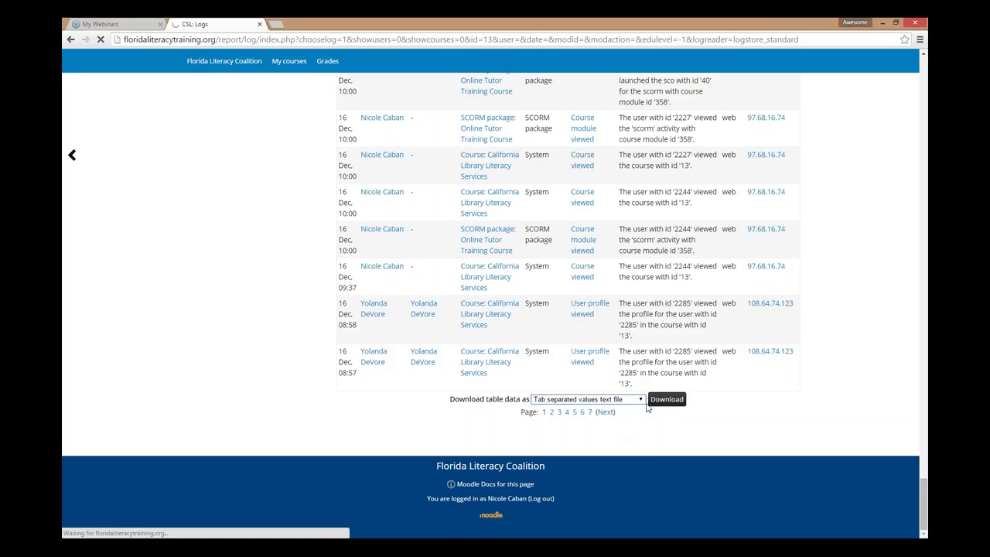
pyautogui.click(662, 400)
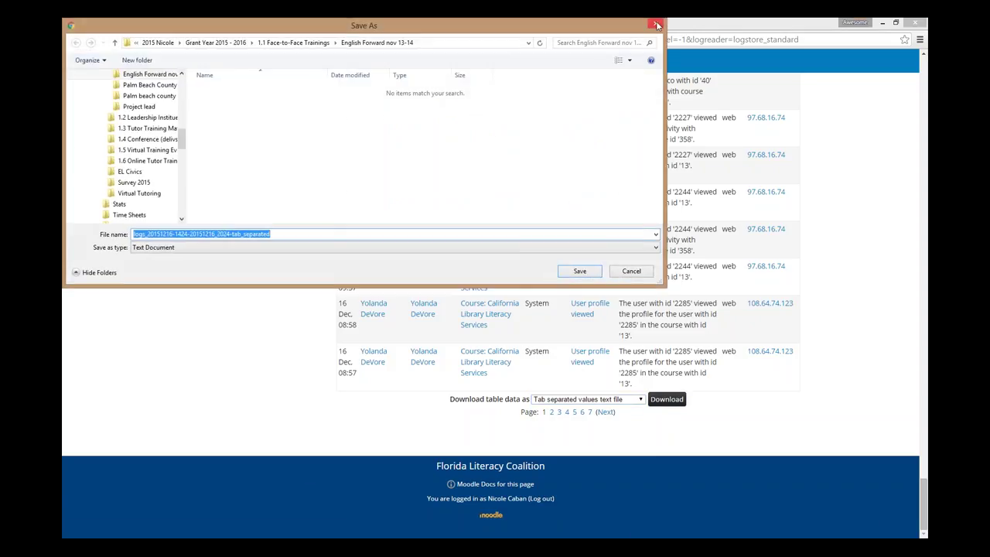
pyautogui.click(656, 24)
pyautogui.click(633, 400)
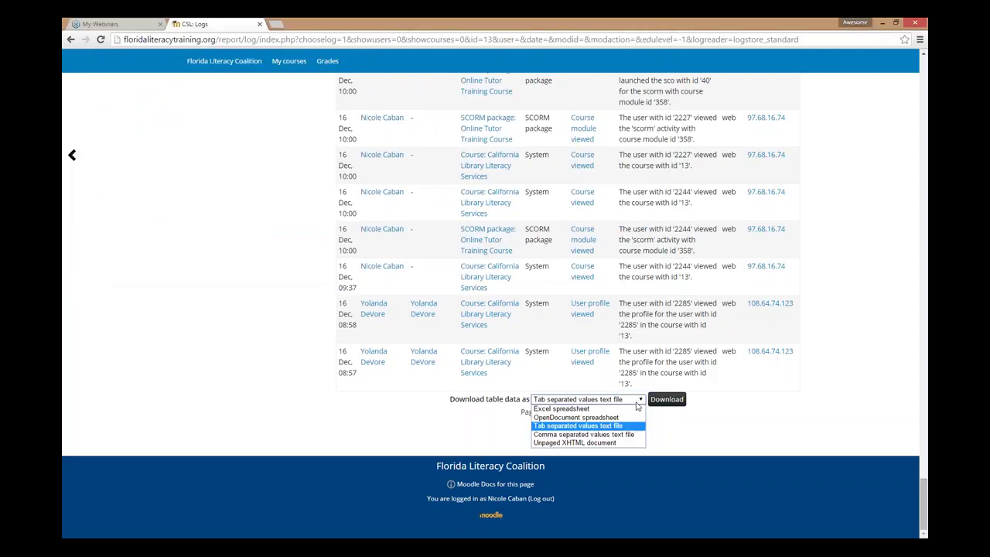
pyautogui.click(634, 408)
pyautogui.scroll(10, 246, 374)
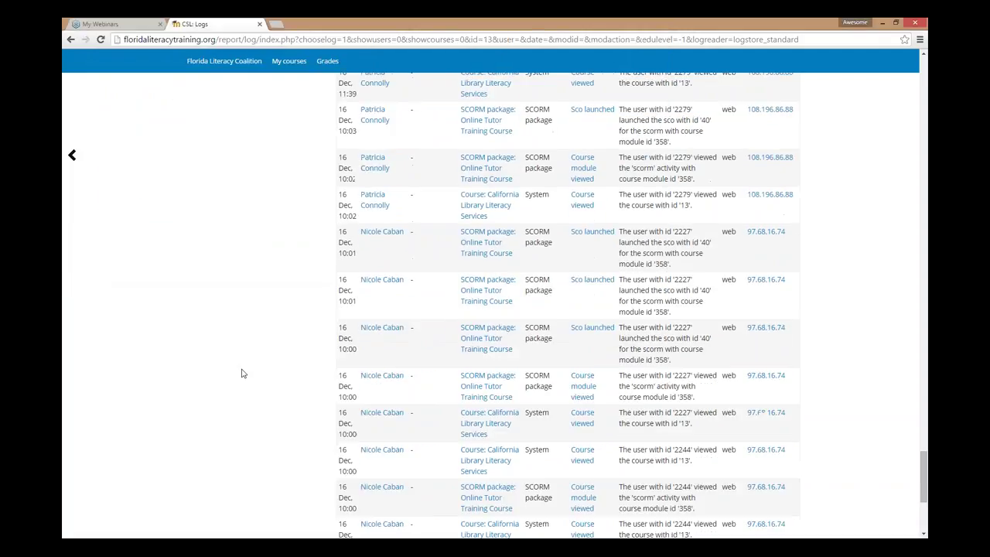
pyautogui.scroll(15, 247, 374)
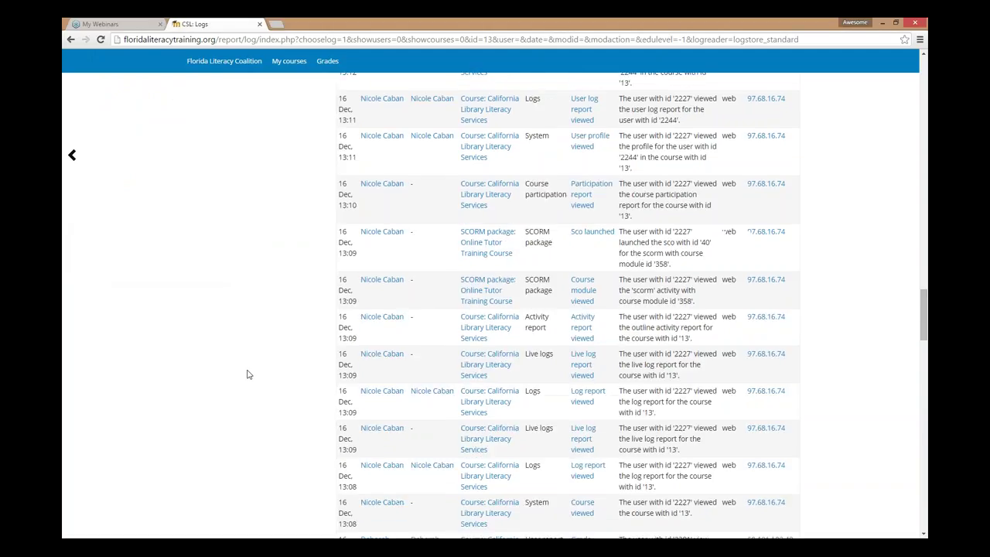
pyautogui.scroll(10, 249, 375)
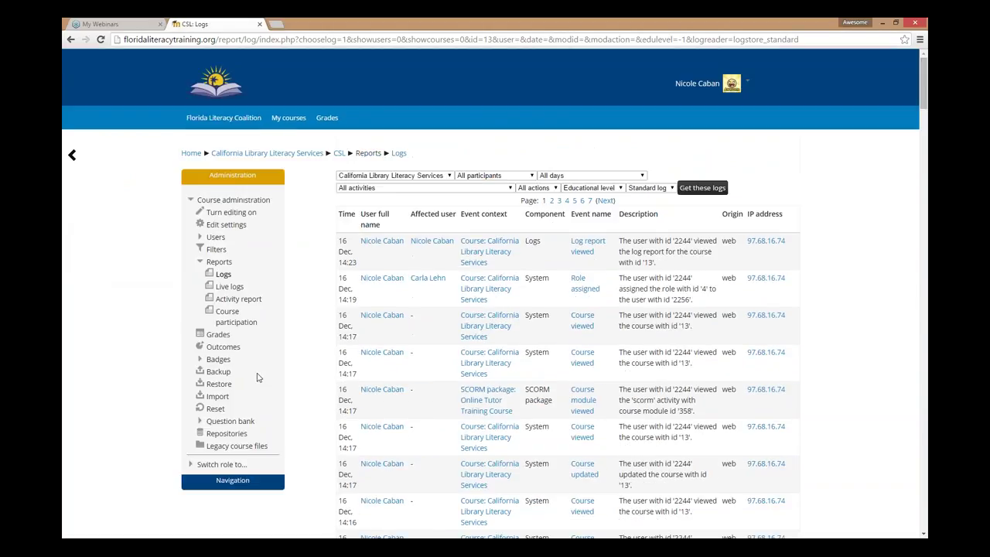
pyautogui.click(228, 287)
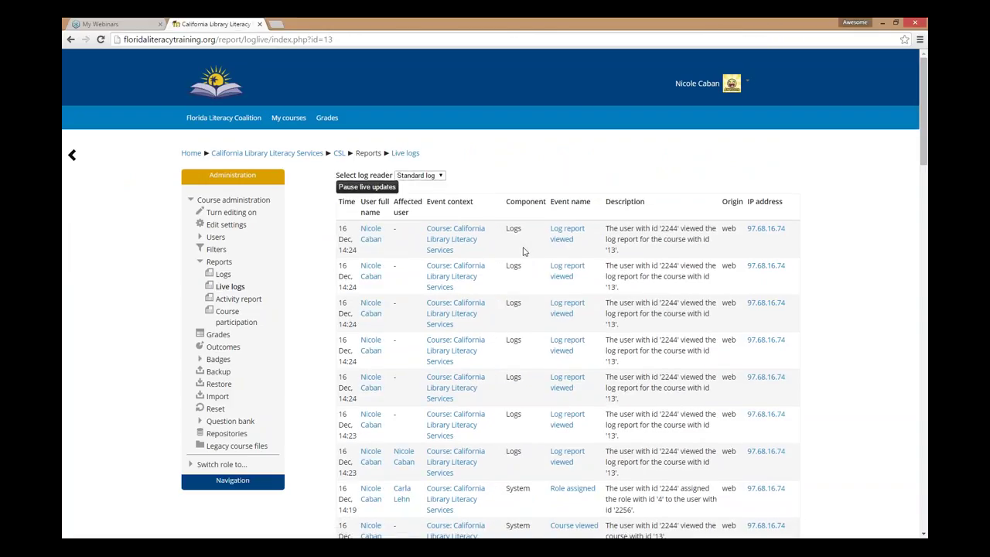
pyautogui.scroll(-4, 504, 210)
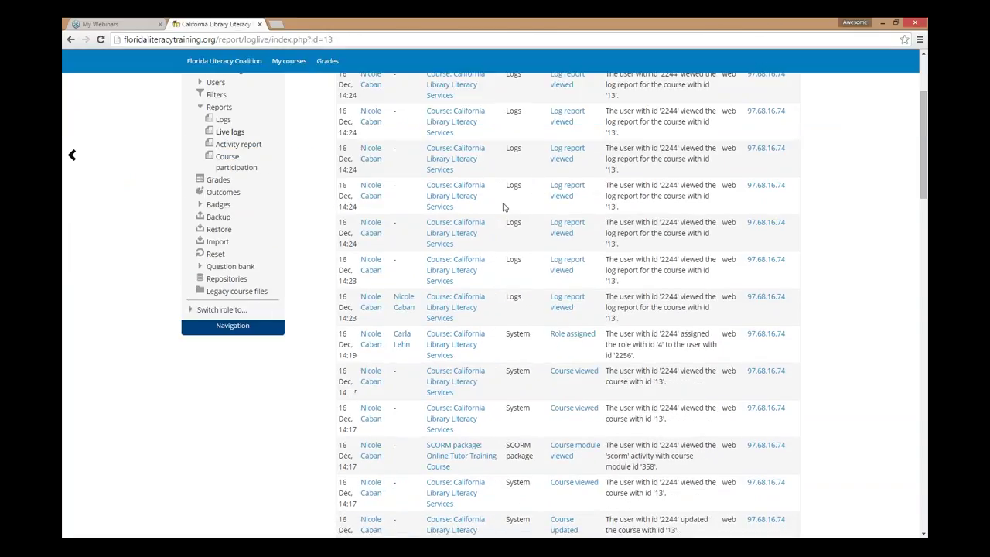
pyautogui.scroll(5, 503, 207)
pyautogui.scroll(-11, 503, 206)
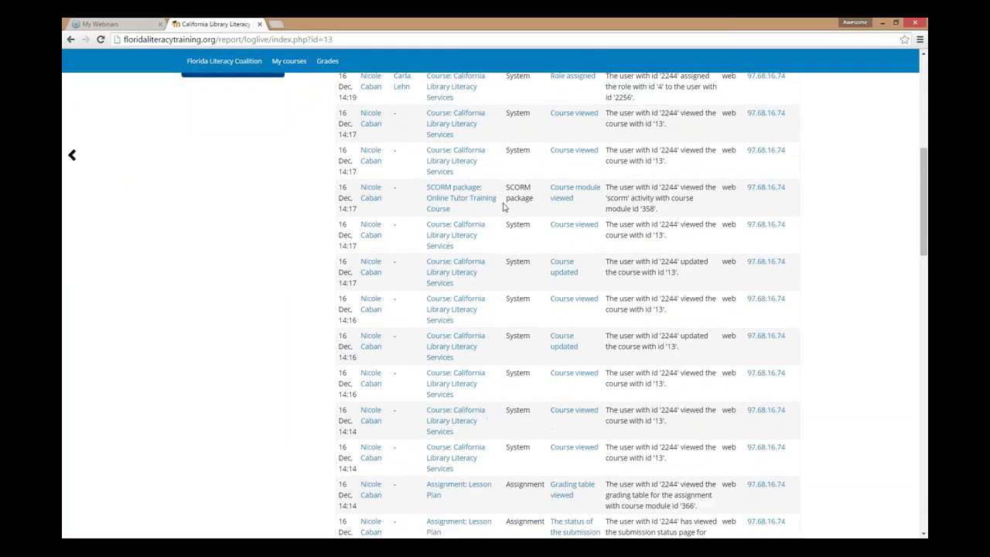
pyautogui.scroll(6, 503, 207)
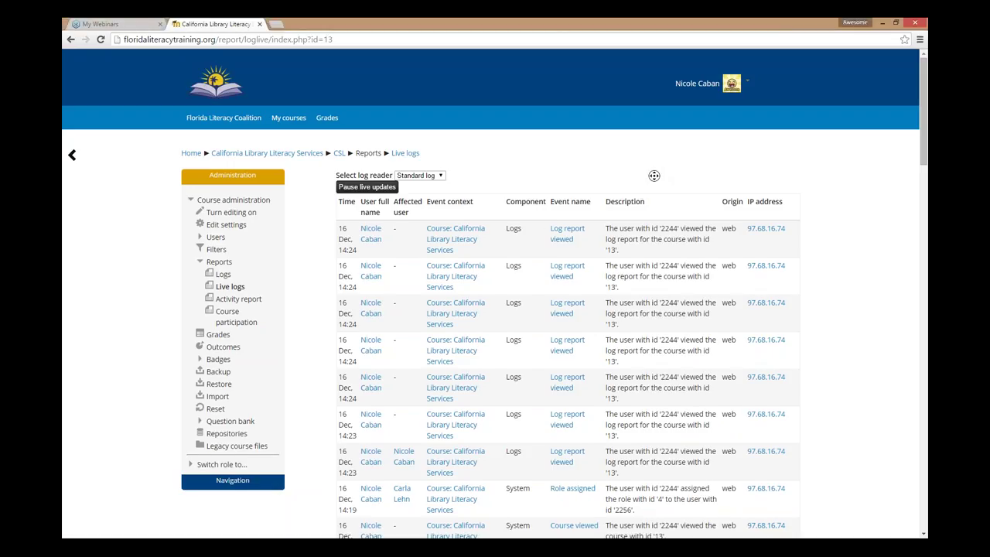
pyautogui.scroll(-1, 652, 176)
pyautogui.scroll(-15, 632, 232)
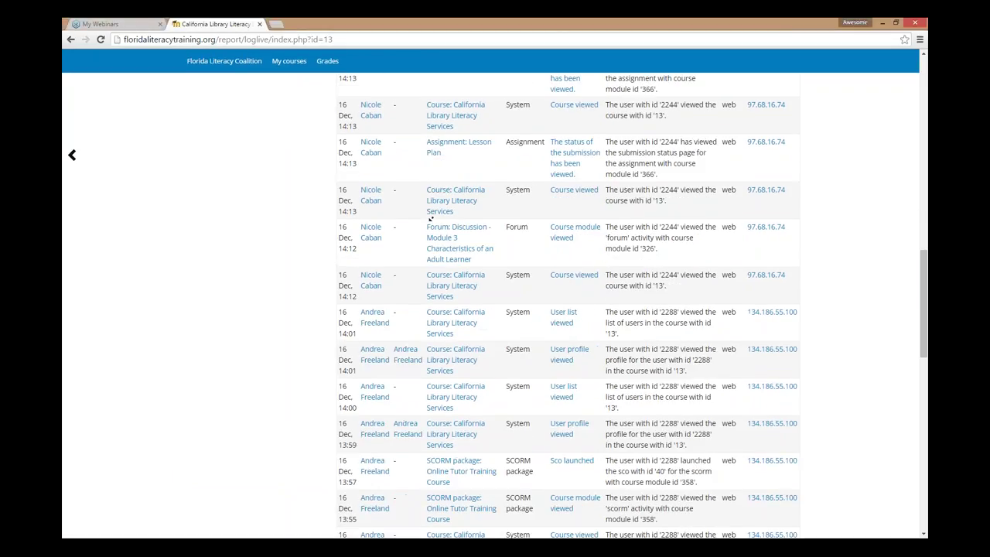
pyautogui.scroll(-4, 327, 281)
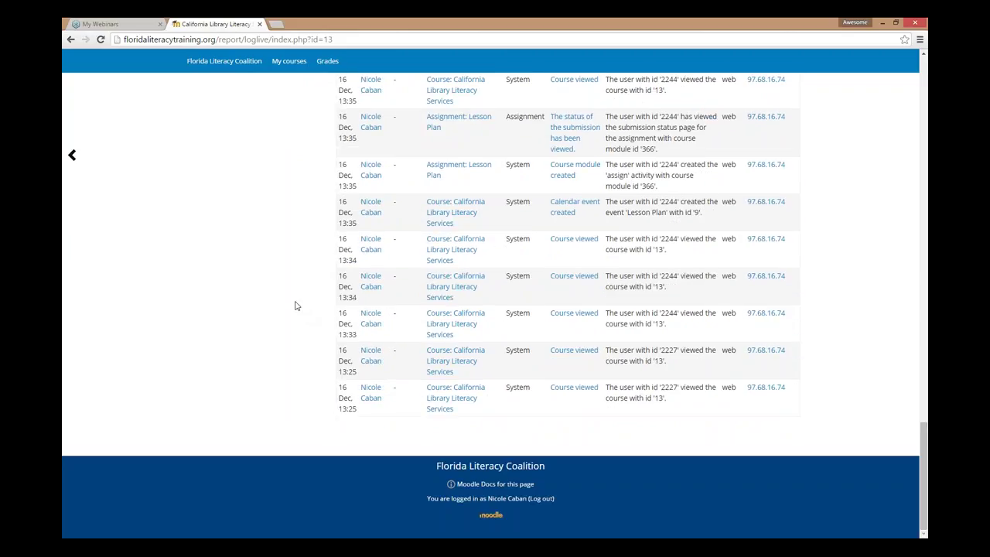
pyautogui.scroll(20, 257, 320)
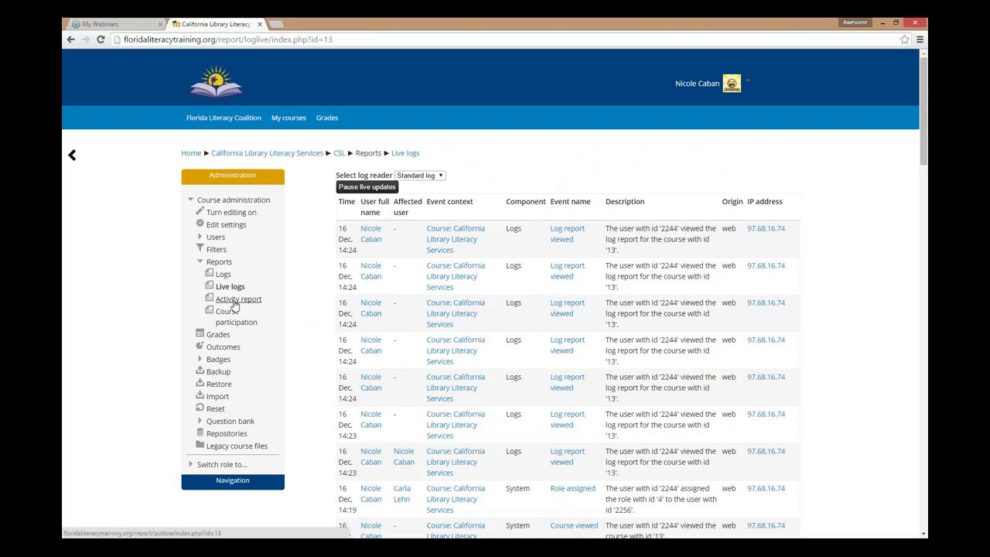
# Look over the Activity report of views per activity, then open the Course participation report
pyautogui.click(235, 304)
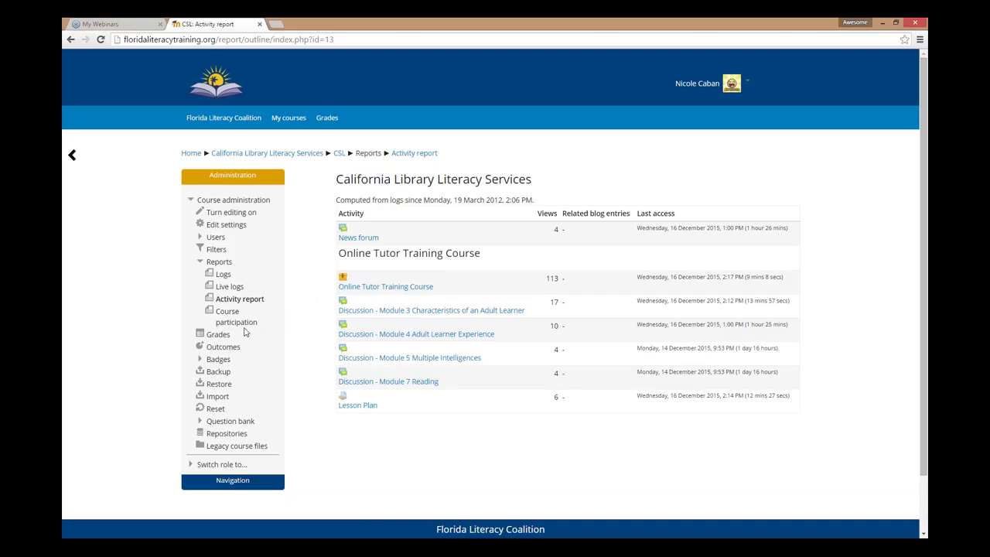
pyautogui.click(231, 319)
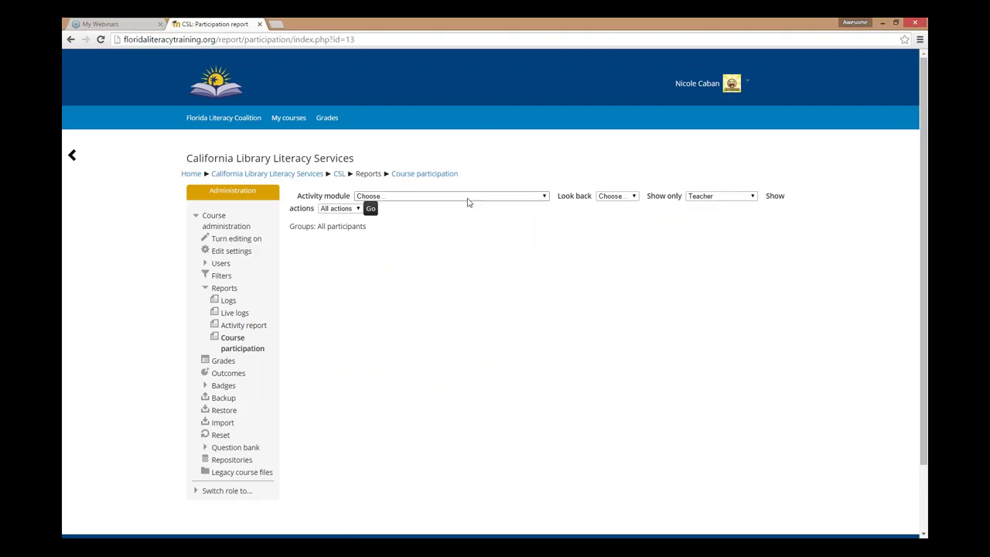
# Generate the participation report for the Online Tutor Training Course activity
pyautogui.click(536, 197)
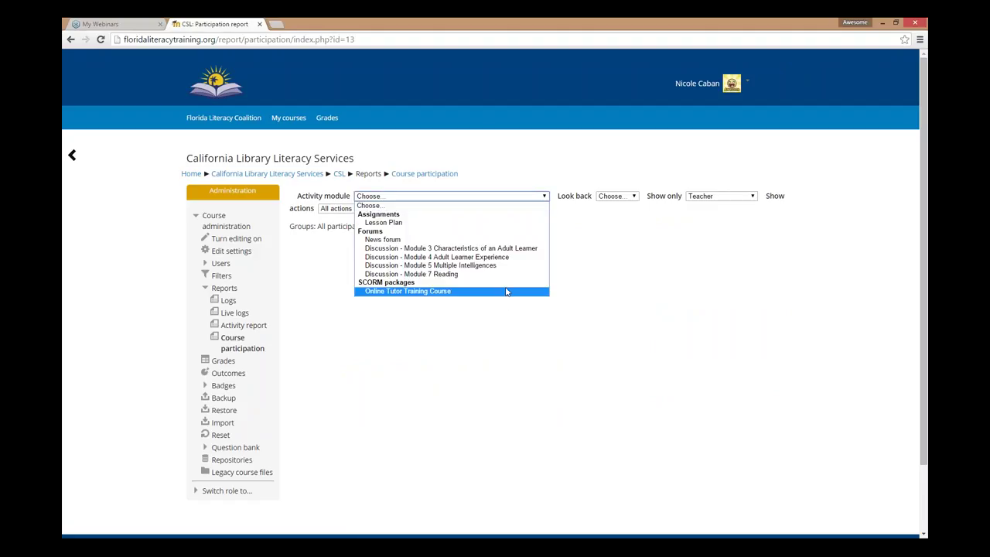
pyautogui.click(452, 293)
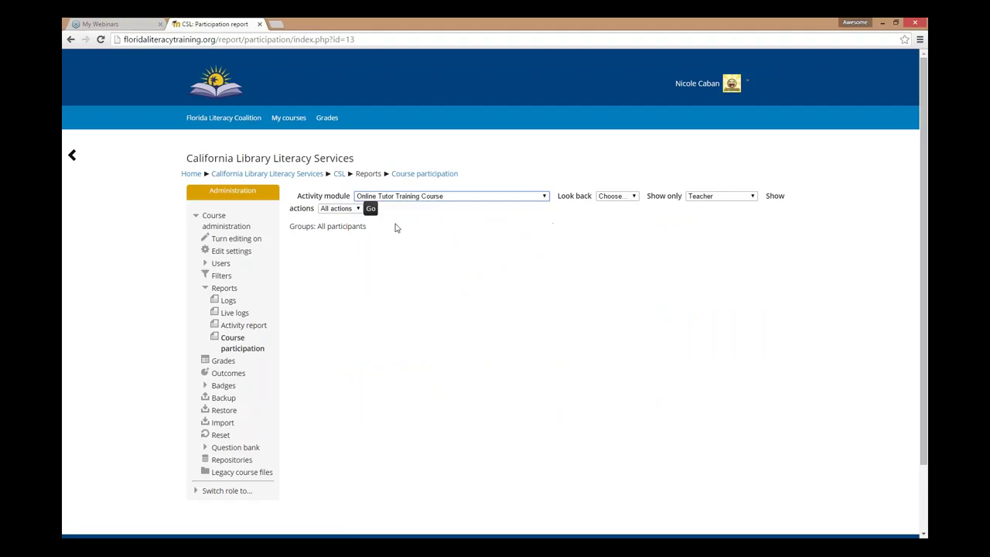
pyautogui.click(372, 209)
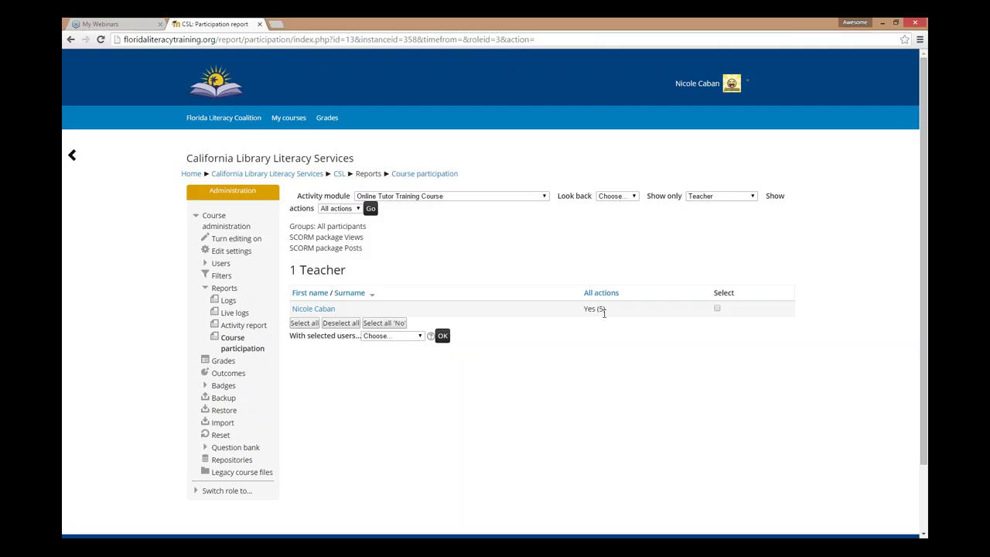
# Limit the participation report to the Volunteer role, listing 13 students with action counts
pyautogui.click(730, 200)
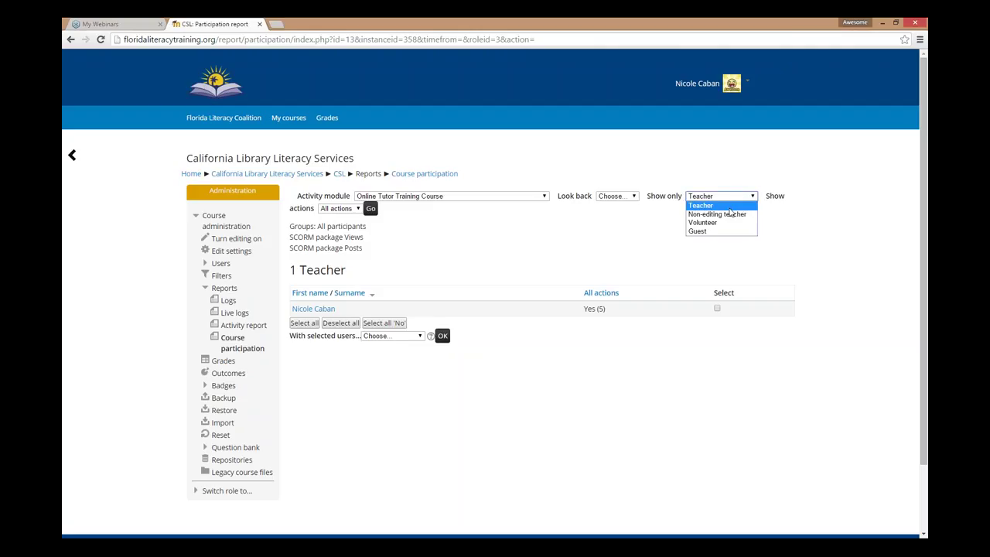
pyautogui.press('Escape')
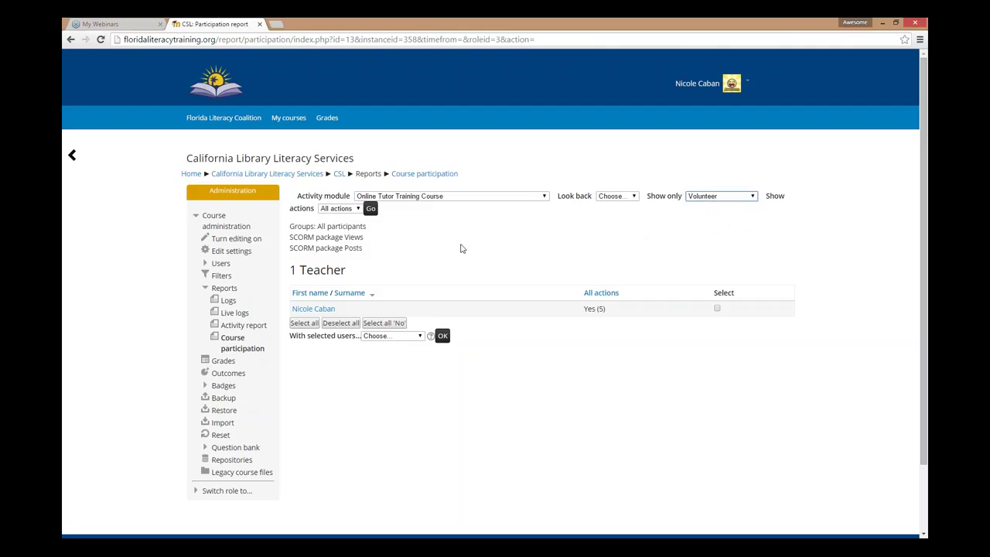
pyautogui.click(371, 208)
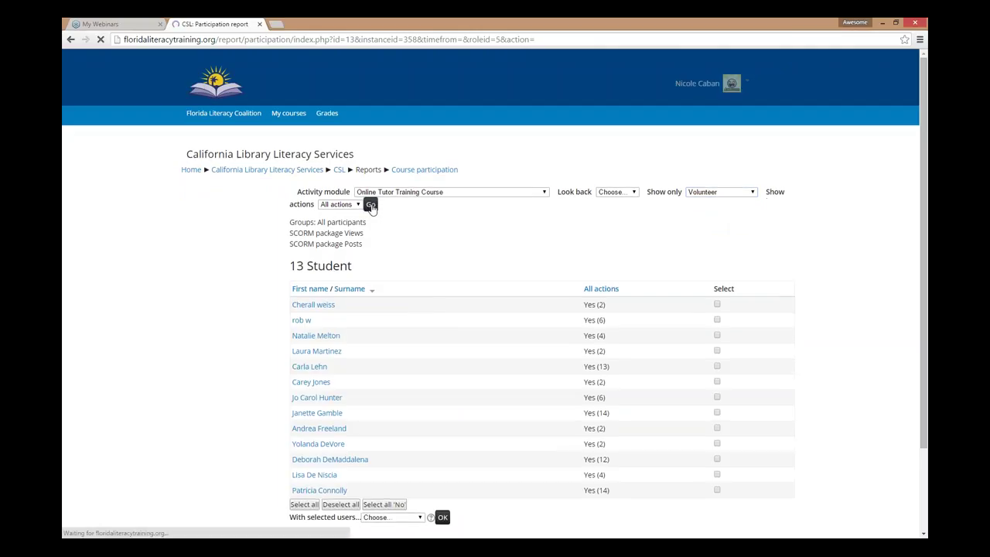
pyautogui.scroll(-1, 442, 243)
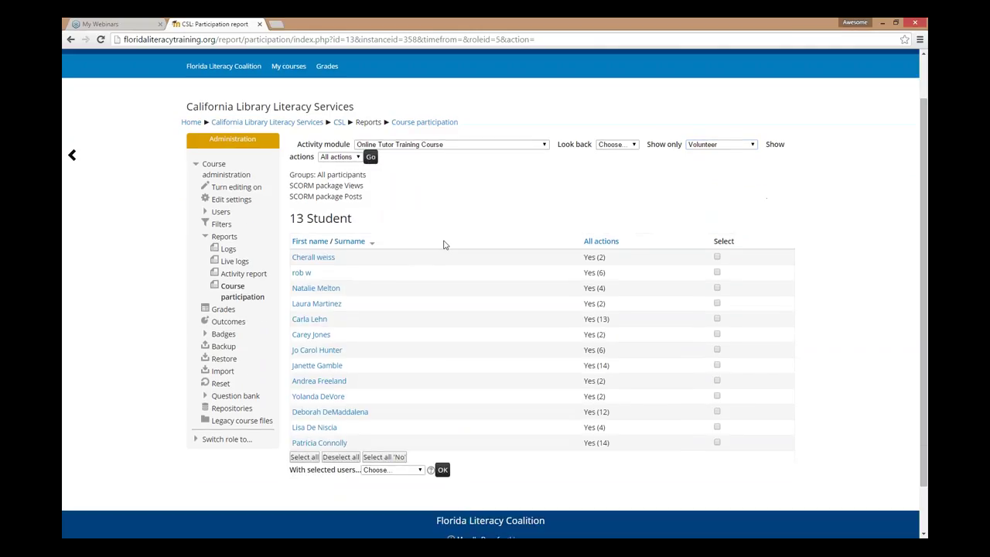
pyautogui.scroll(1, 592, 319)
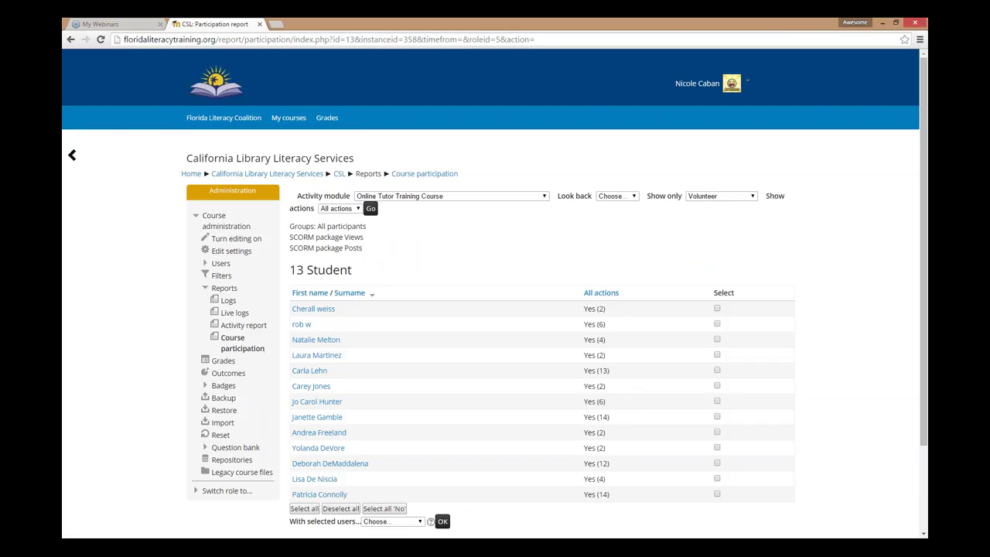
pyautogui.click(207, 289)
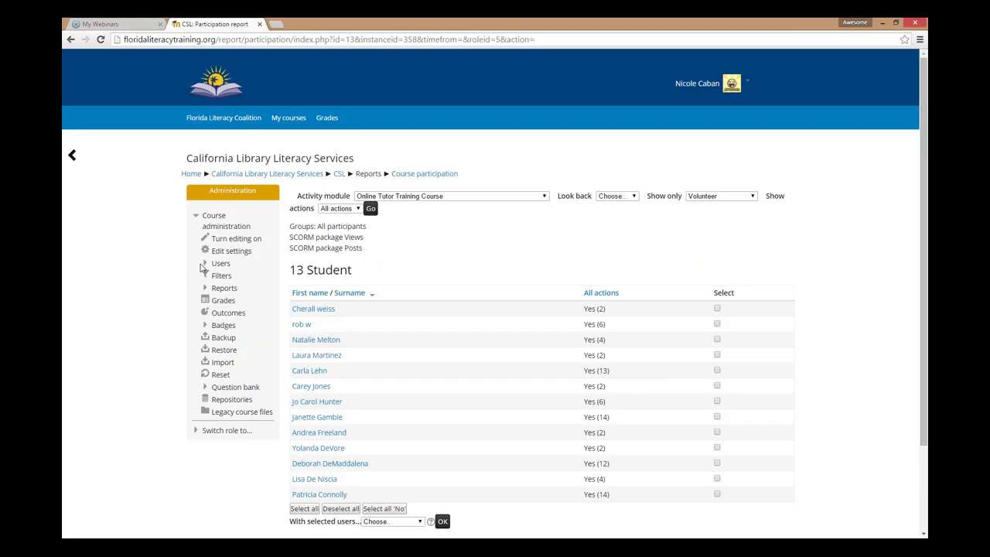
pyautogui.click(203, 264)
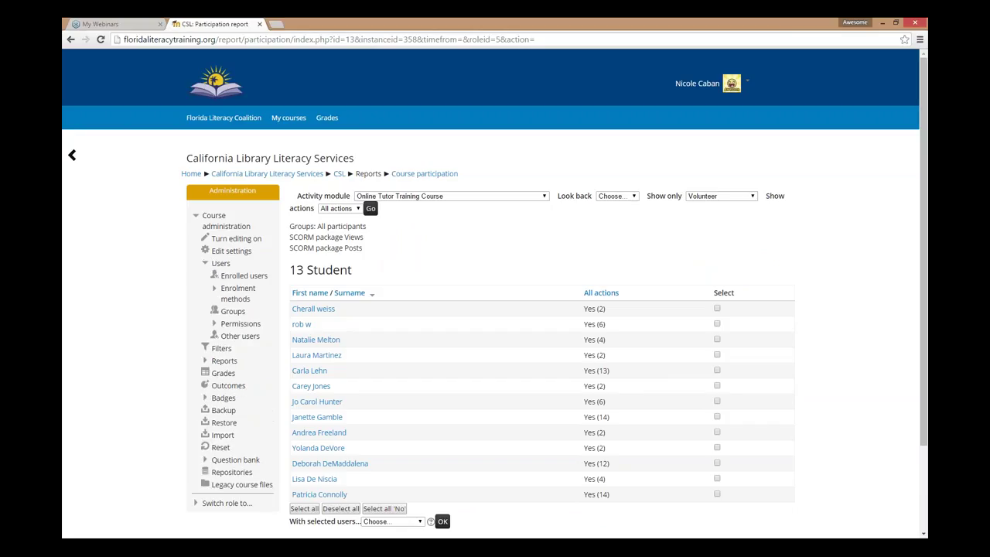
# Open the Enrolled users list and the teacher's own course profile page
pyautogui.click(245, 277)
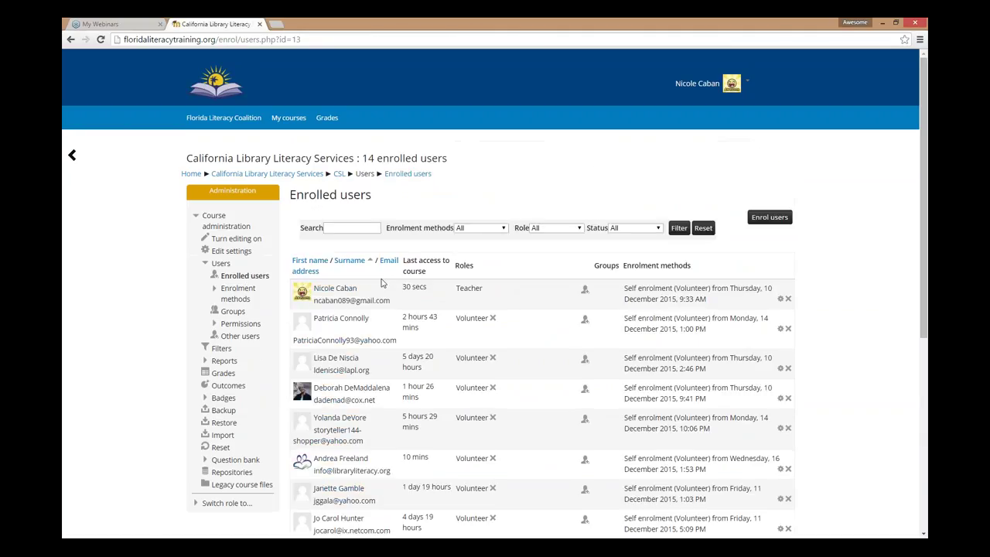
pyautogui.click(303, 295)
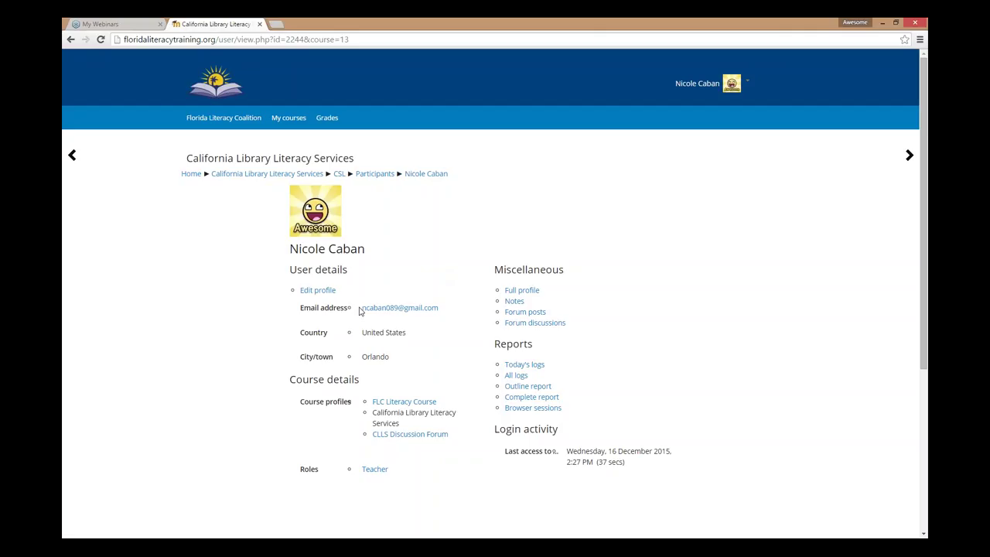
# View the teacher's Today's logs report charting hits on CSL by hour
pyautogui.scroll(-1, 587, 353)
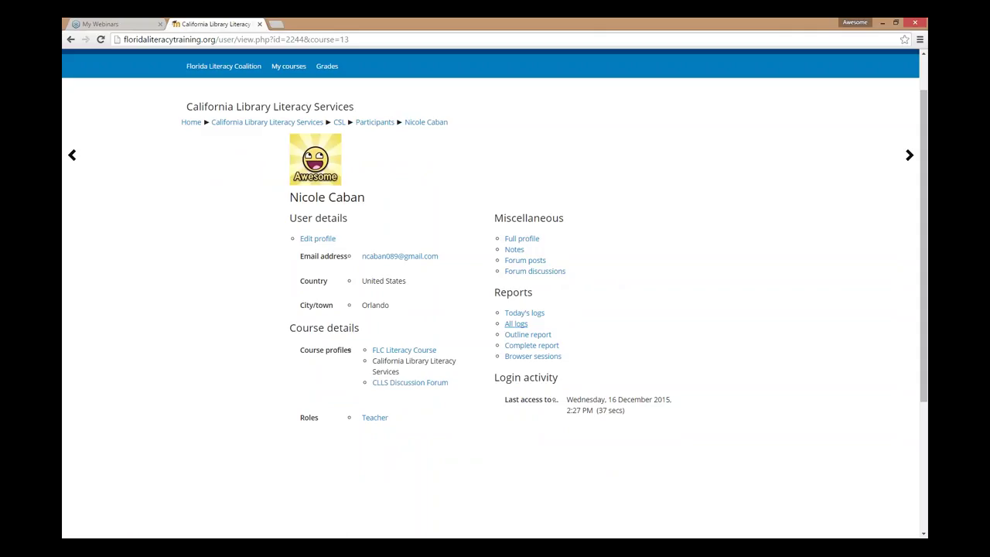
pyautogui.click(536, 315)
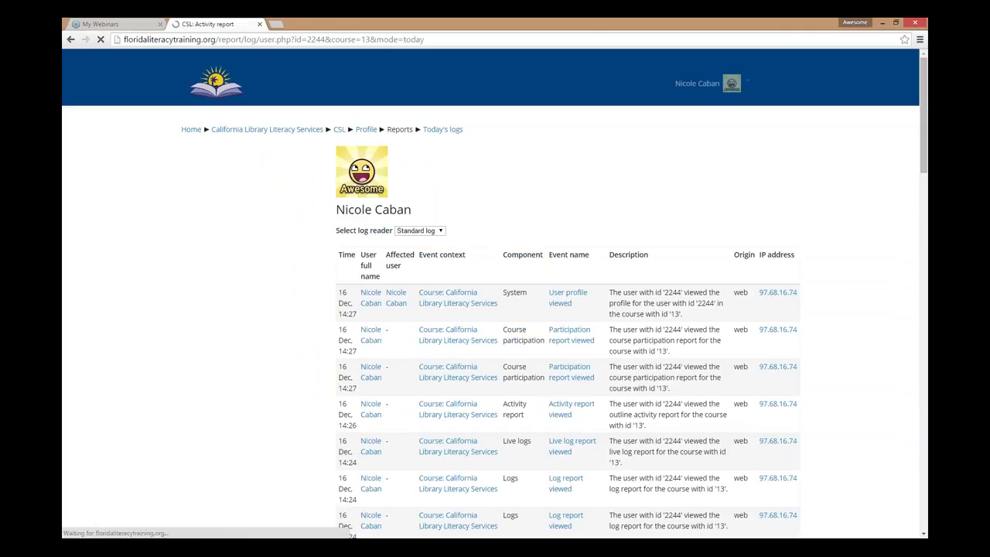
pyautogui.scroll(-2, 543, 285)
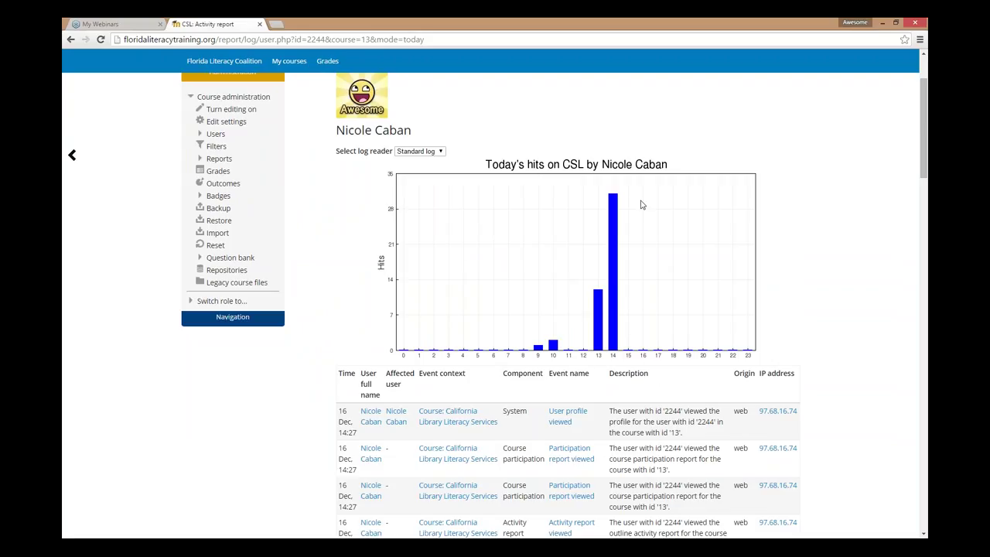
pyautogui.scroll(-3, 379, 410)
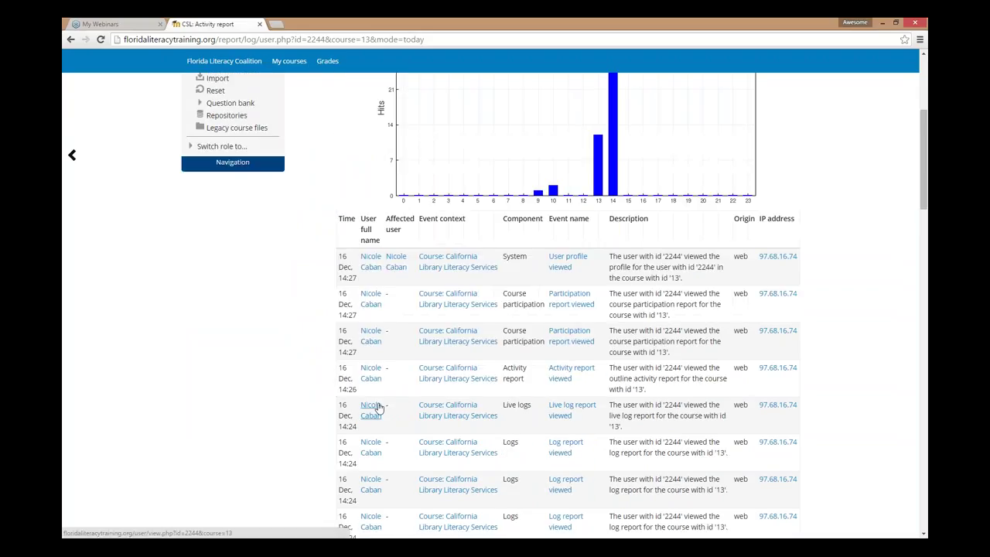
pyautogui.scroll(-1, 403, 395)
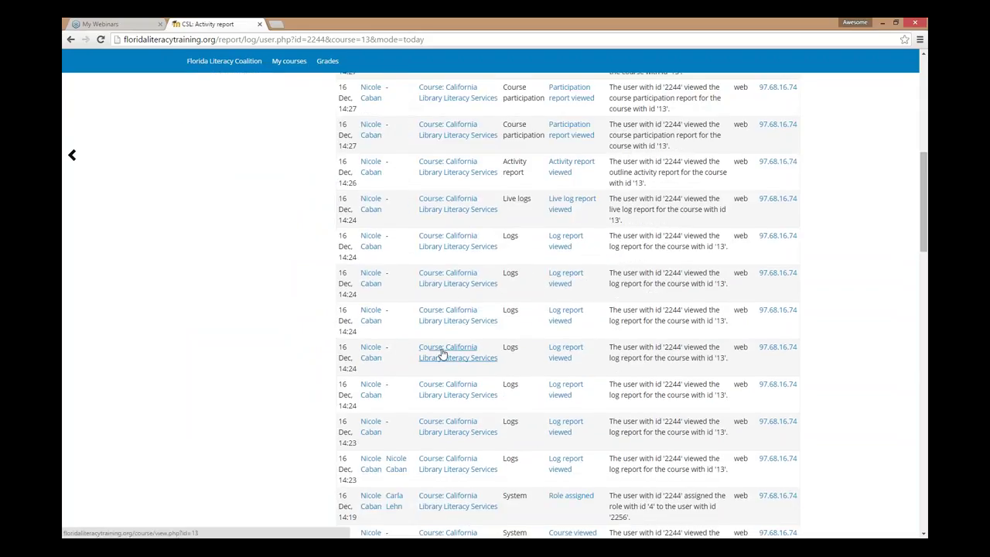
pyautogui.scroll(2, 305, 311)
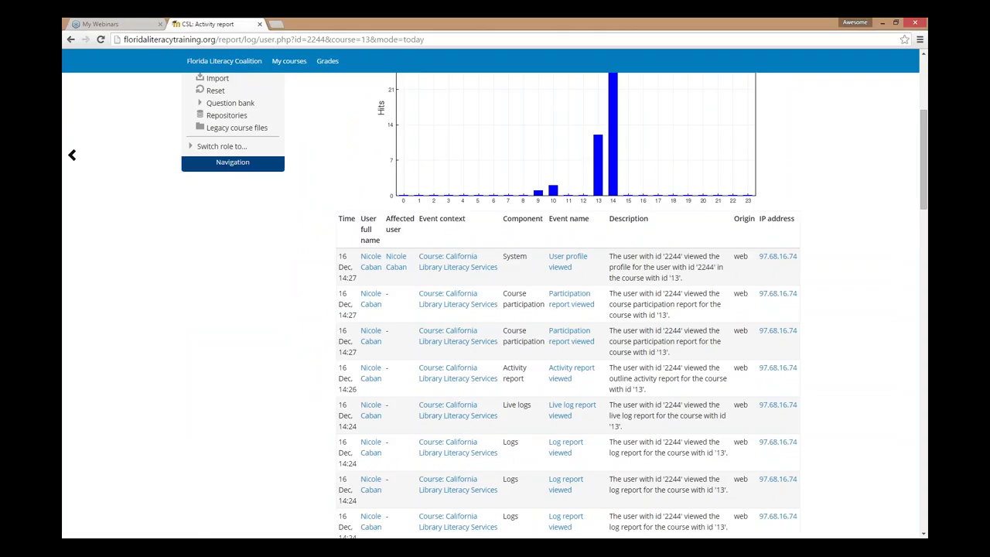
pyautogui.scroll(-1, 322, 344)
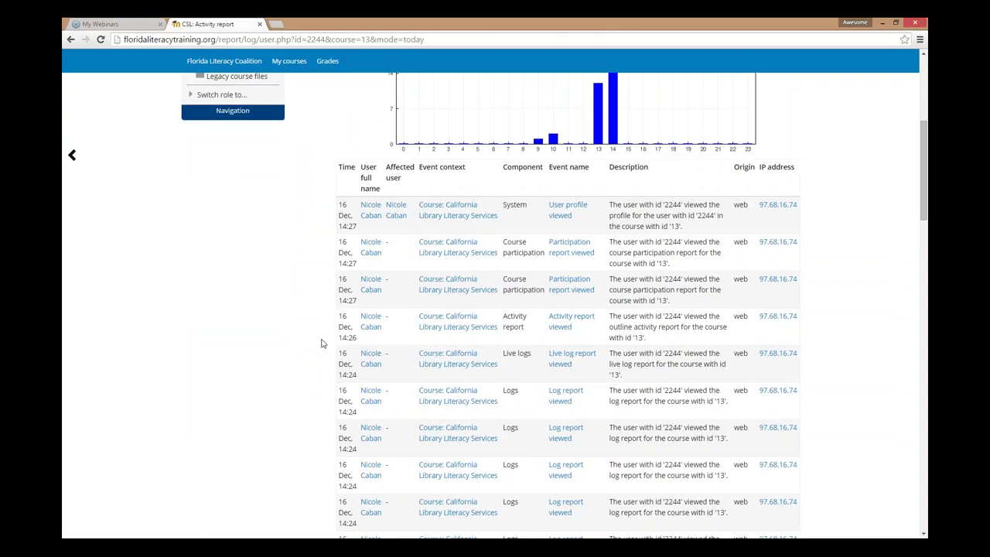
pyautogui.scroll(6, 310, 345)
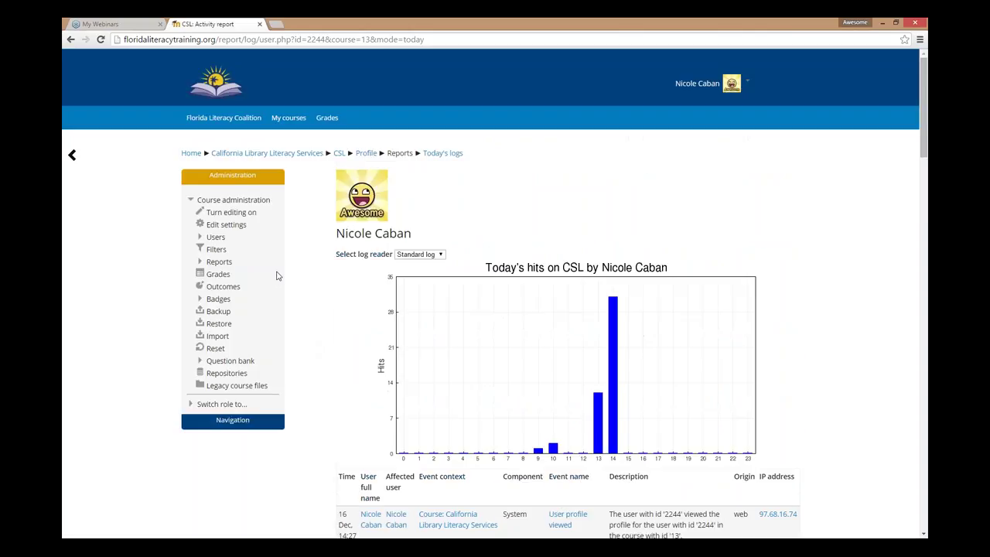
# Open the user's public profile, then go back to the course profile page
pyautogui.click(364, 153)
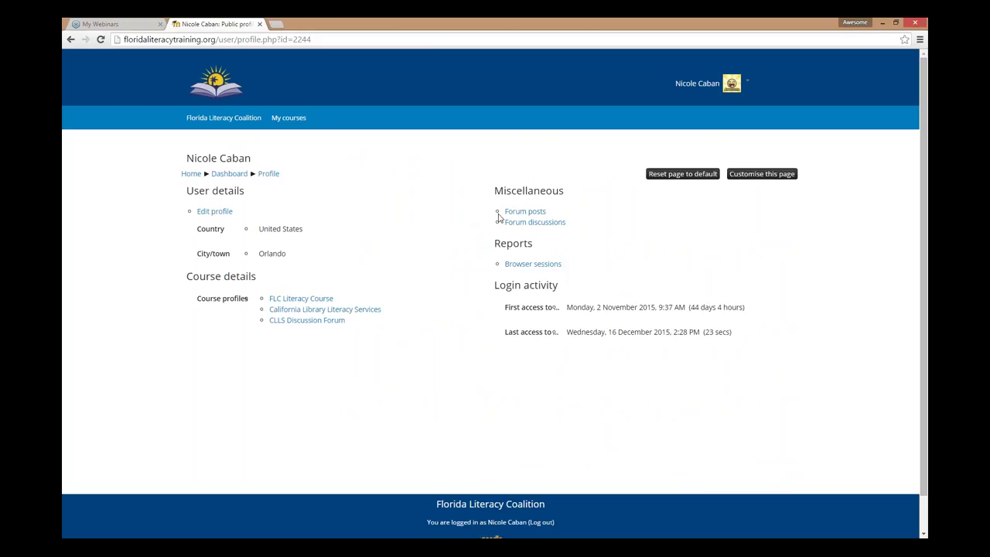
pyautogui.click(69, 39)
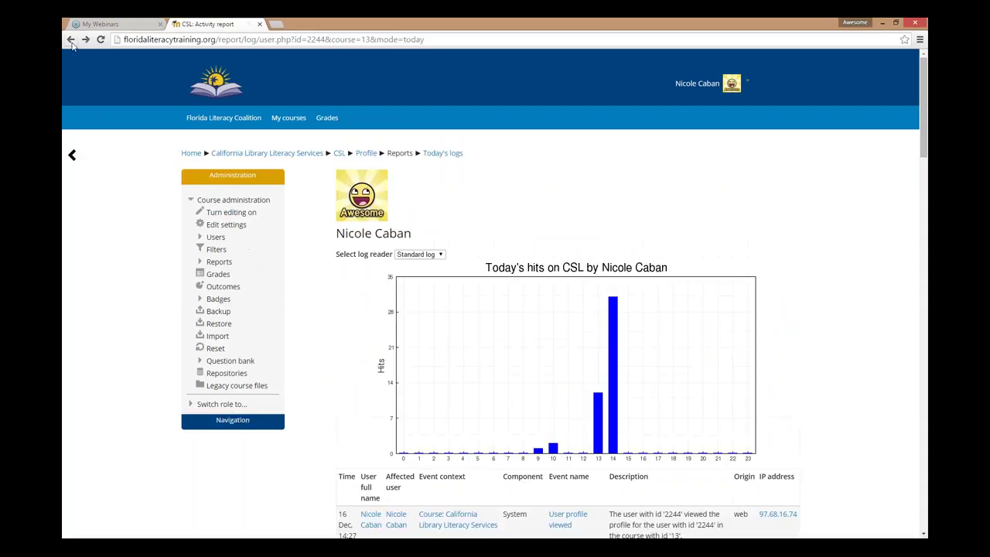
pyautogui.click(70, 40)
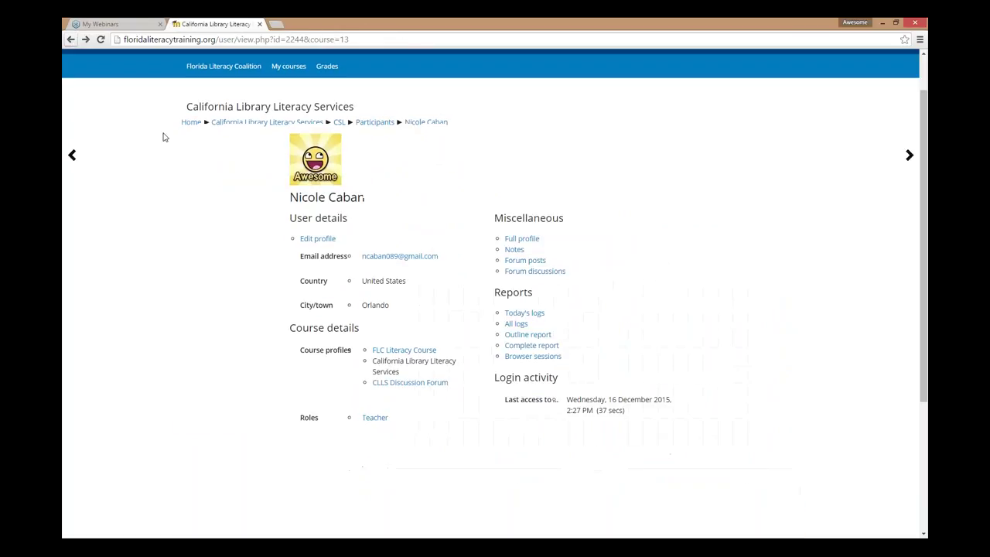
# Open the teacher's All logs report and scroll down through the log table
pyautogui.click(511, 328)
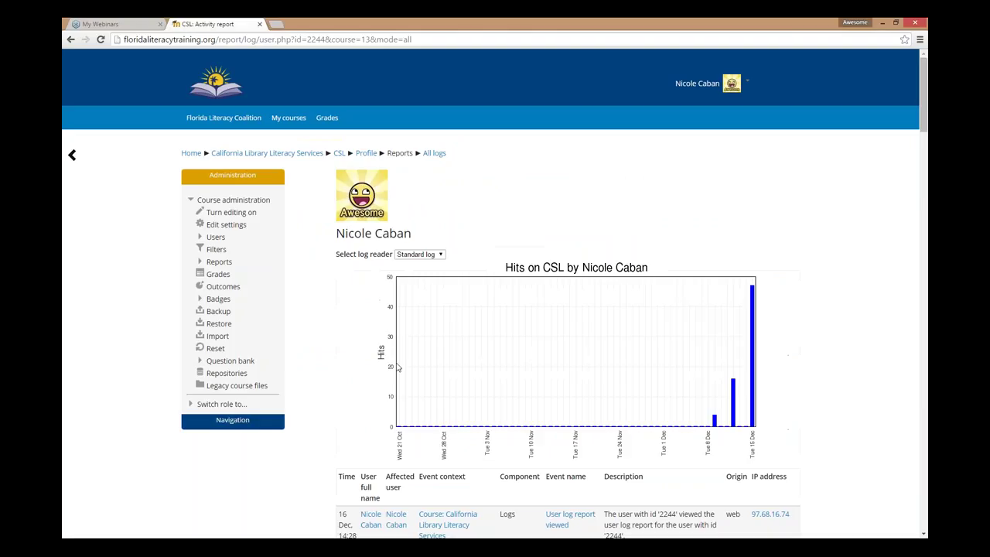
pyautogui.scroll(-3, 396, 363)
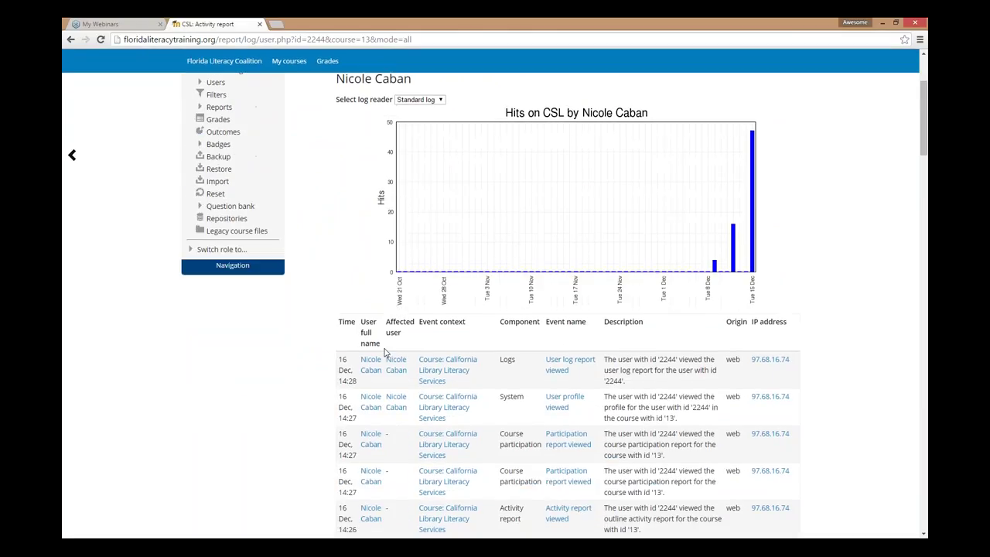
pyautogui.scroll(3, 384, 352)
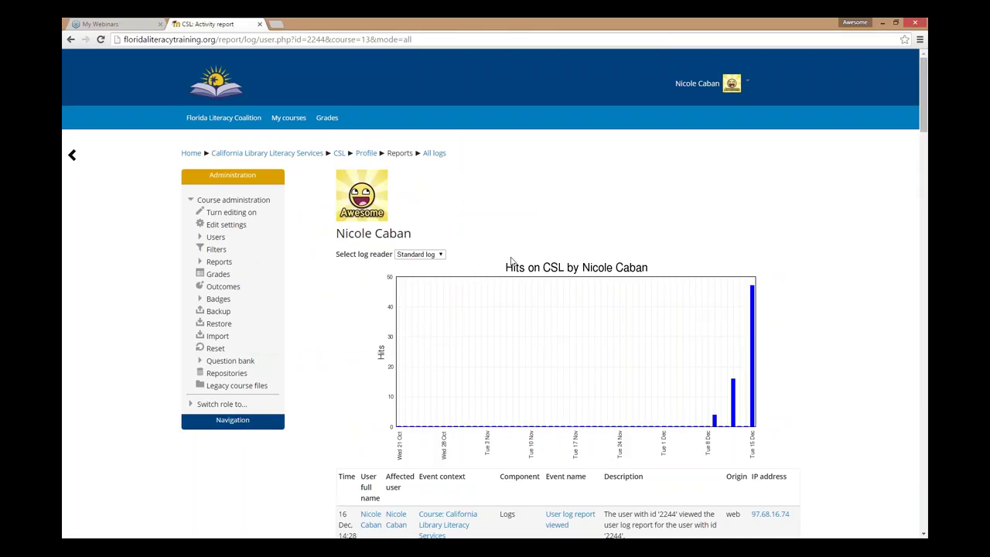
pyautogui.scroll(-4, 506, 267)
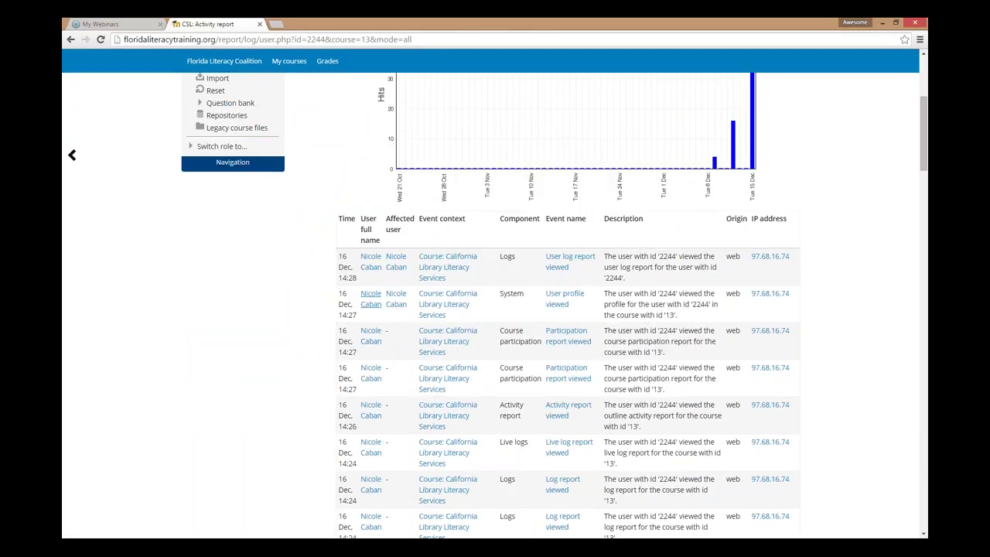
pyautogui.scroll(-5, 360, 294)
pyautogui.scroll(-13, 495, 304)
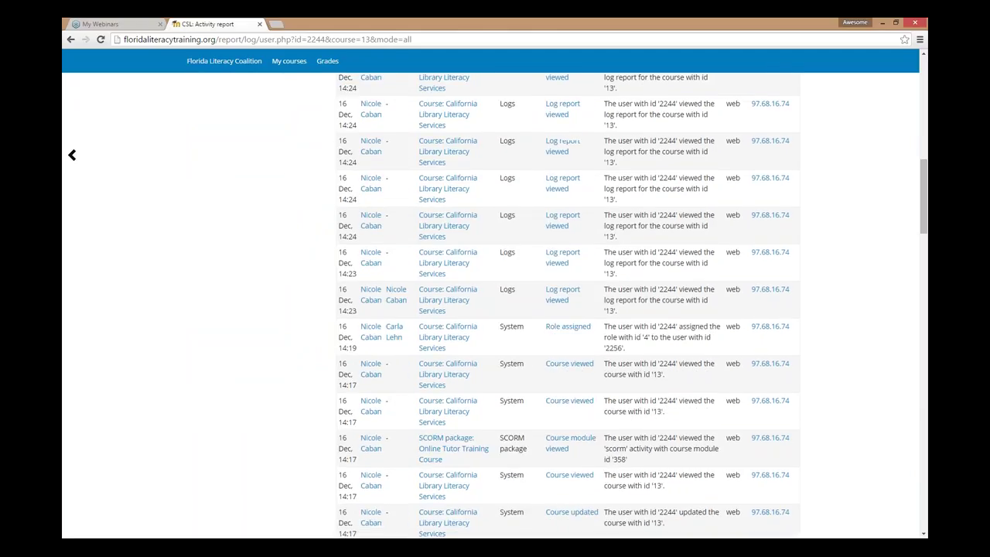
pyautogui.scroll(-13, 372, 301)
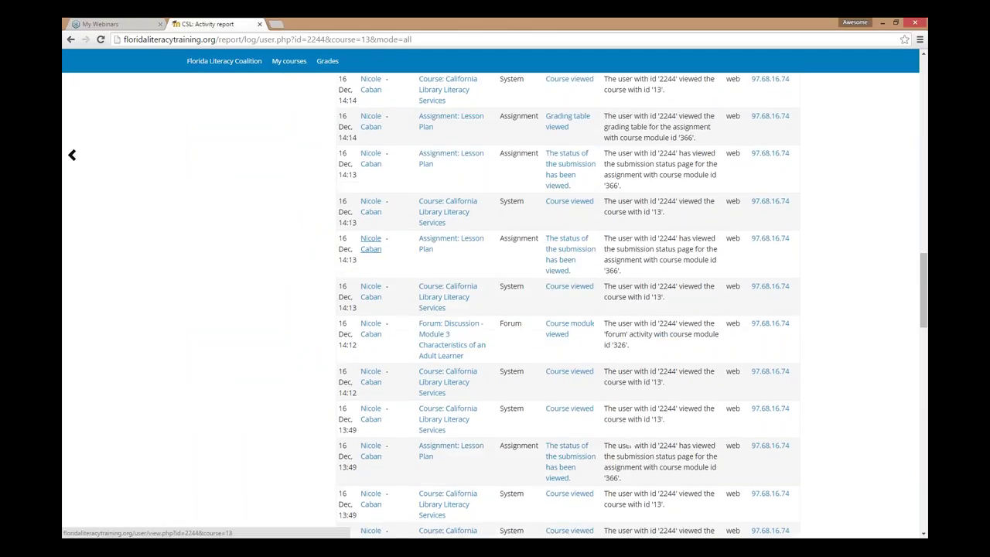
pyautogui.scroll(-13, 284, 338)
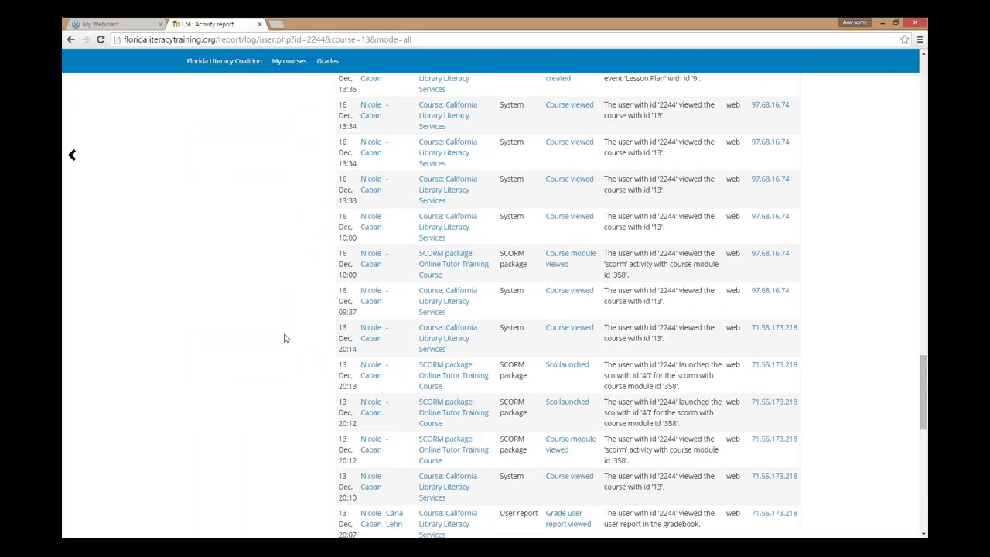
pyautogui.scroll(-8, 284, 338)
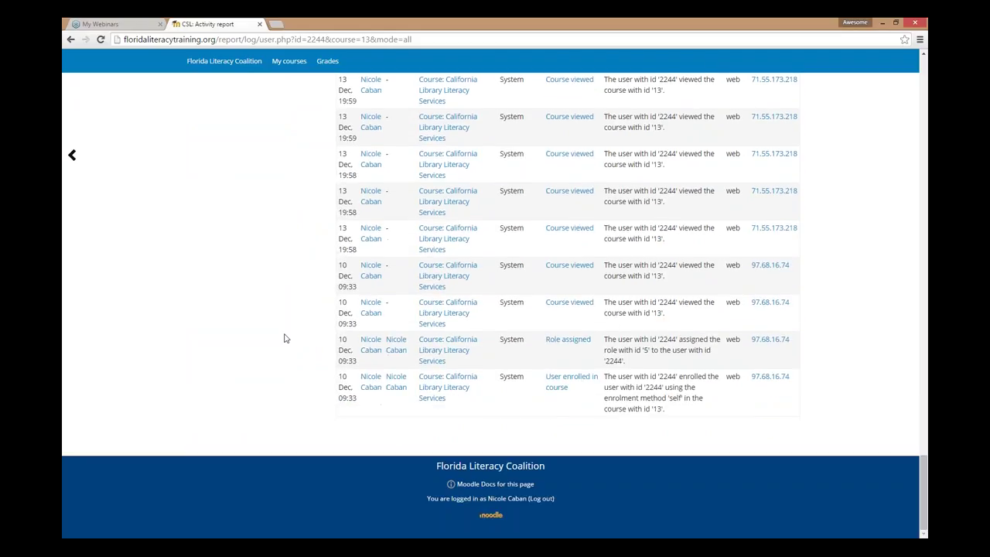
# Scroll back to the top of the All logs report and its hits chart
pyautogui.scroll(20, 284, 338)
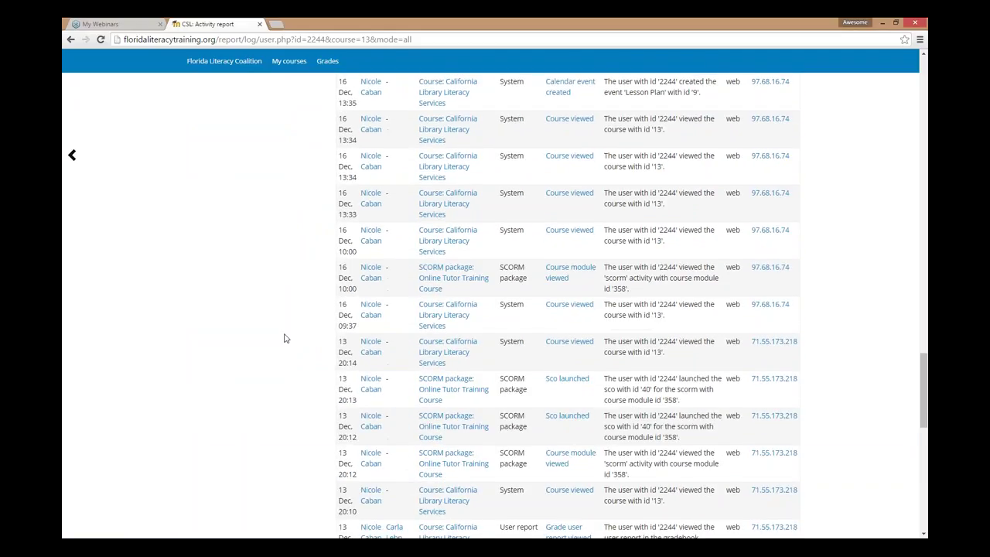
pyautogui.scroll(15, 284, 338)
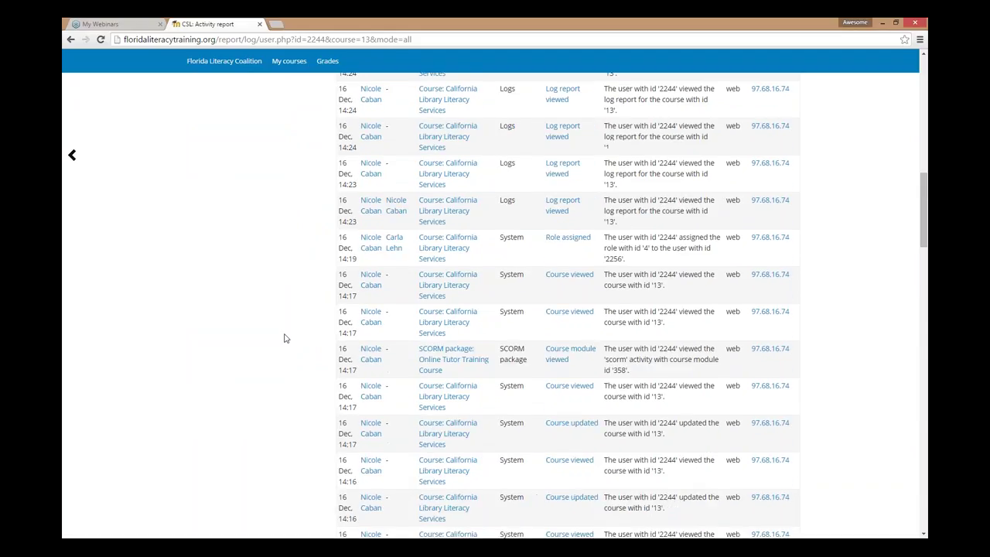
pyautogui.scroll(5, 284, 338)
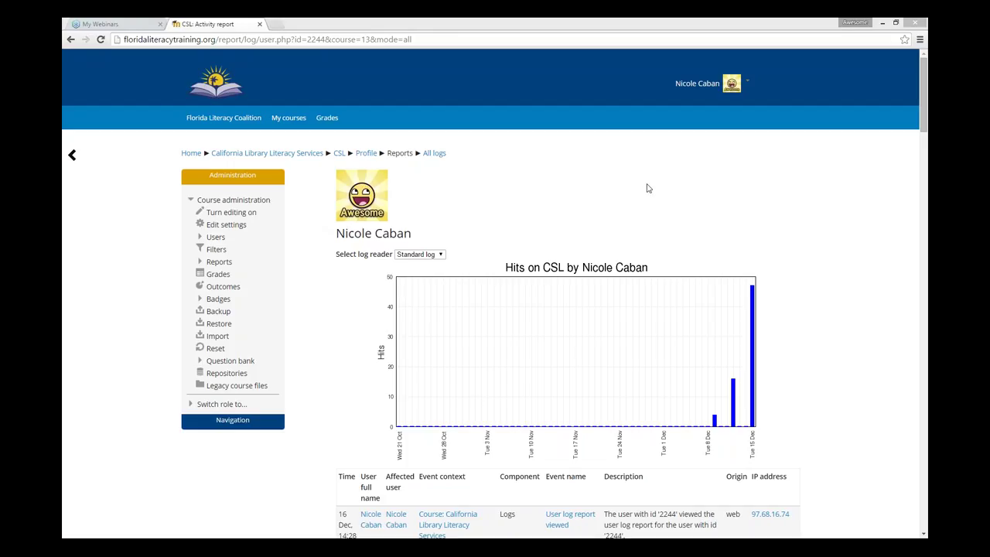
pyautogui.click(354, 306)
pyautogui.scroll(-3, 354, 309)
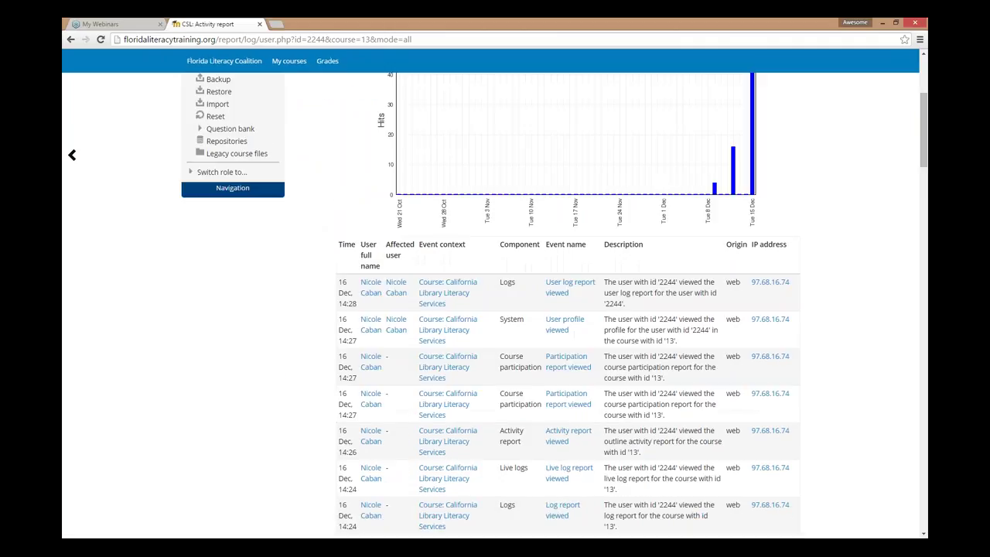
pyautogui.scroll(3, 202, 397)
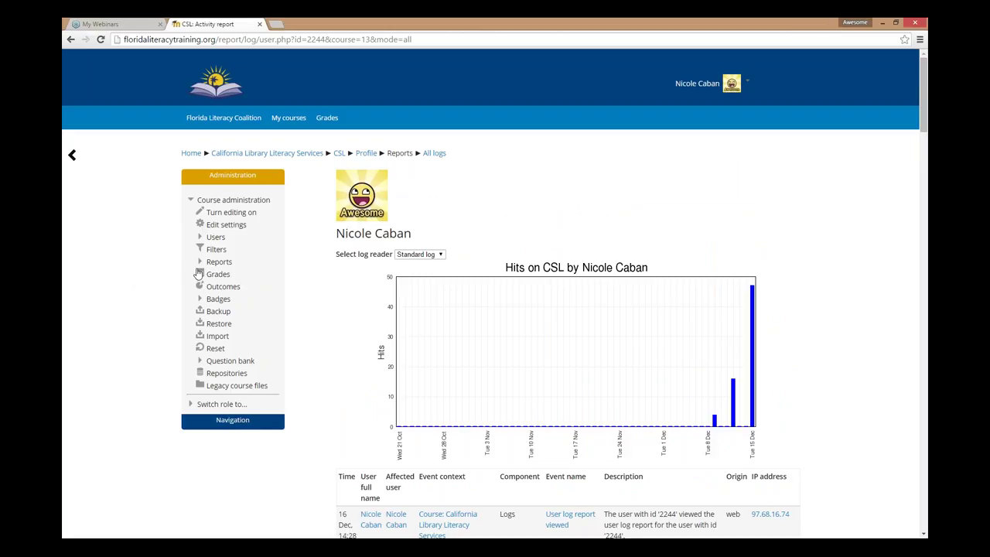
pyautogui.click(193, 203)
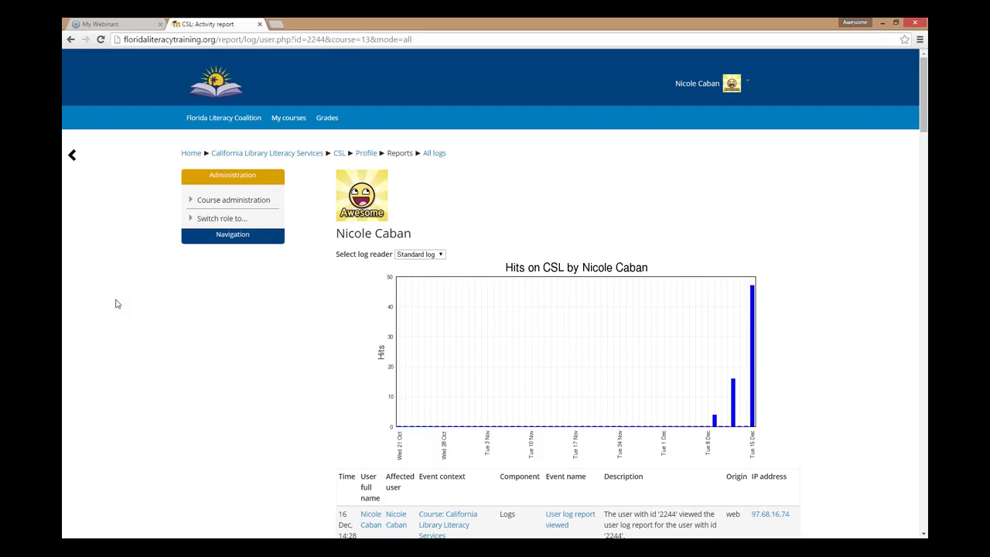
pyautogui.click(239, 202)
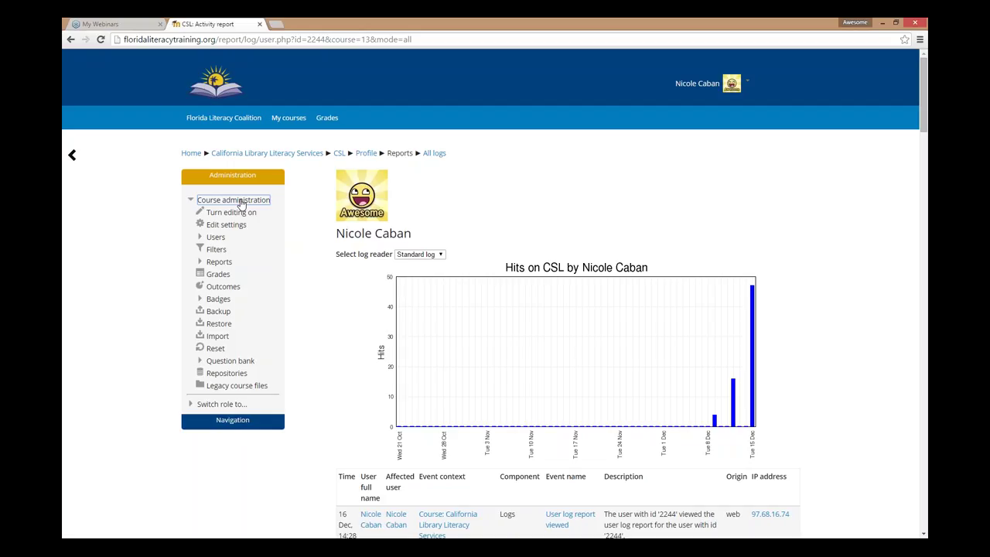
# Open the Self enrolment (Volunteer) settings from Users > Enrolment methods
pyautogui.click(215, 238)
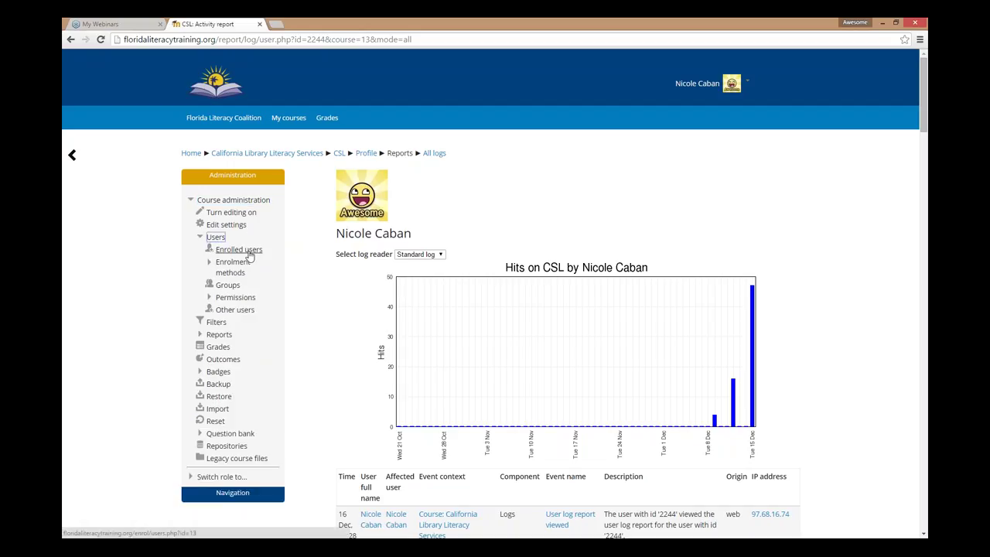
pyautogui.click(235, 267)
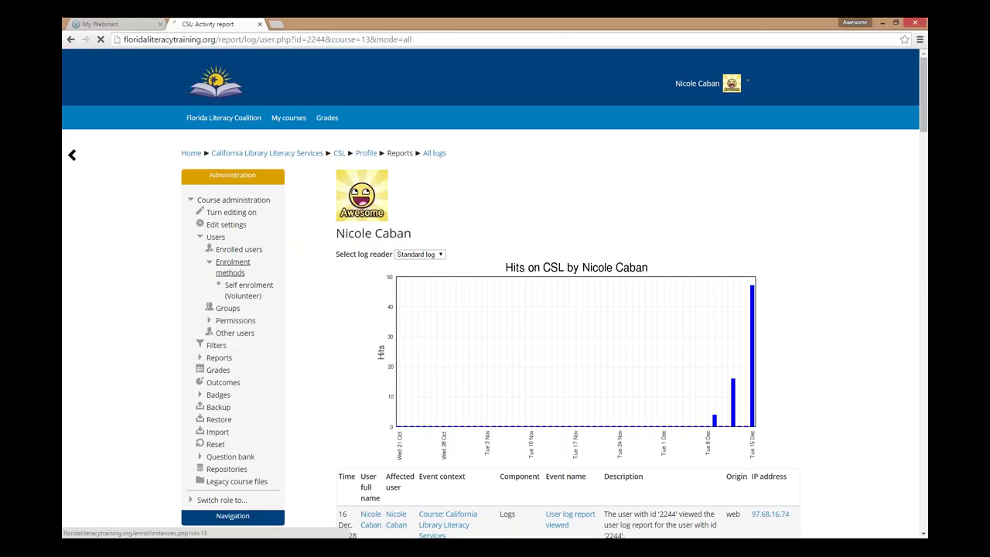
pyautogui.click(245, 298)
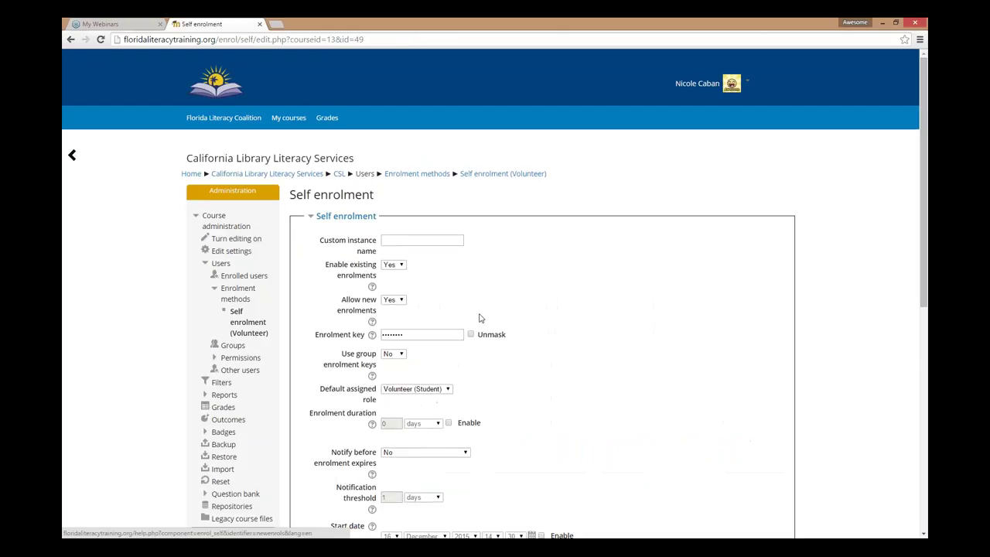
pyautogui.scroll(-2, 479, 318)
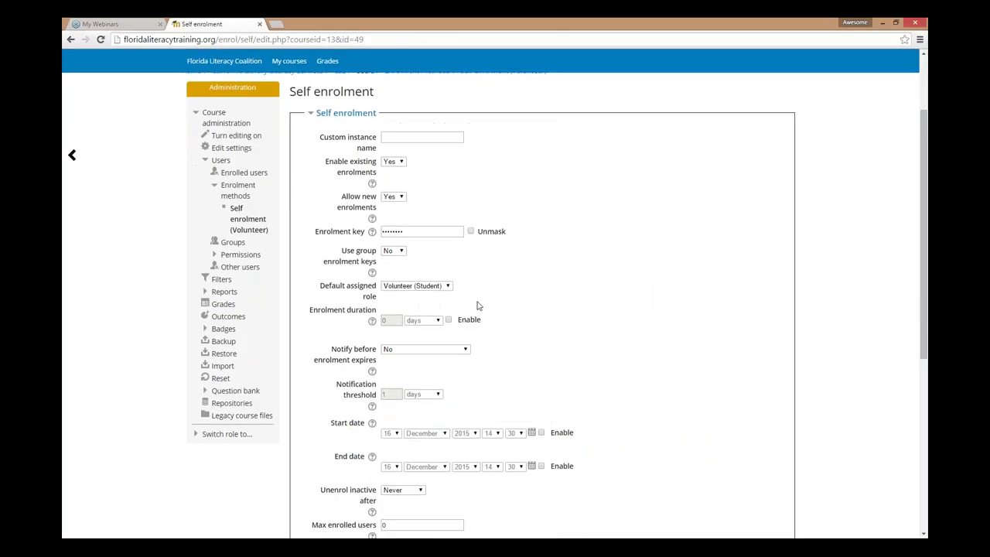
# Unmask the enrolment key to show it in plain text and review the form
pyautogui.doubleClick(430, 234)
pyautogui.click(470, 231)
pyautogui.doubleClick(440, 234)
pyautogui.click(440, 235)
pyautogui.scroll(-2, 531, 237)
pyautogui.scroll(-3, 450, 300)
pyautogui.scroll(8, 266, 335)
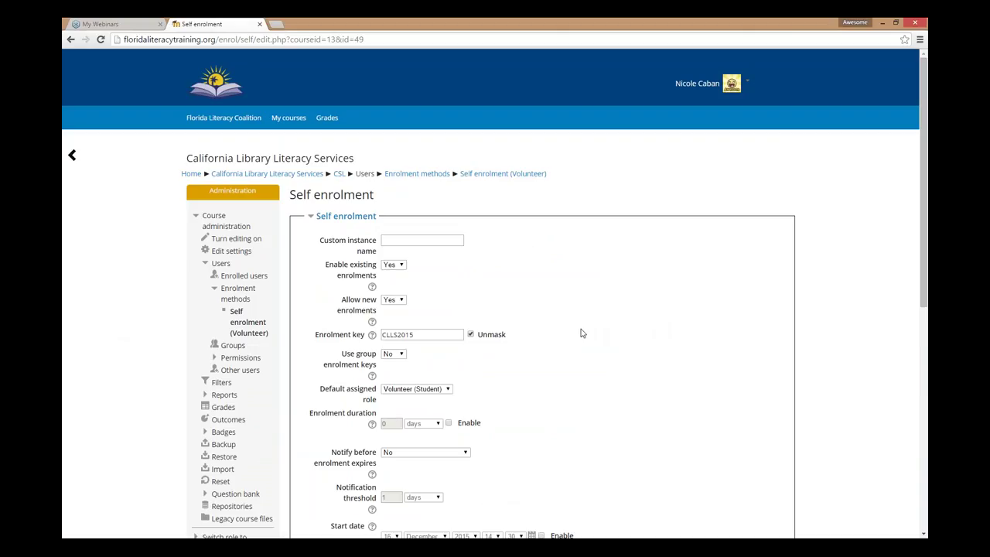
# Mask the enrolment key again and advance to the 'Let's start the Discussion' slide
pyautogui.click(471, 334)
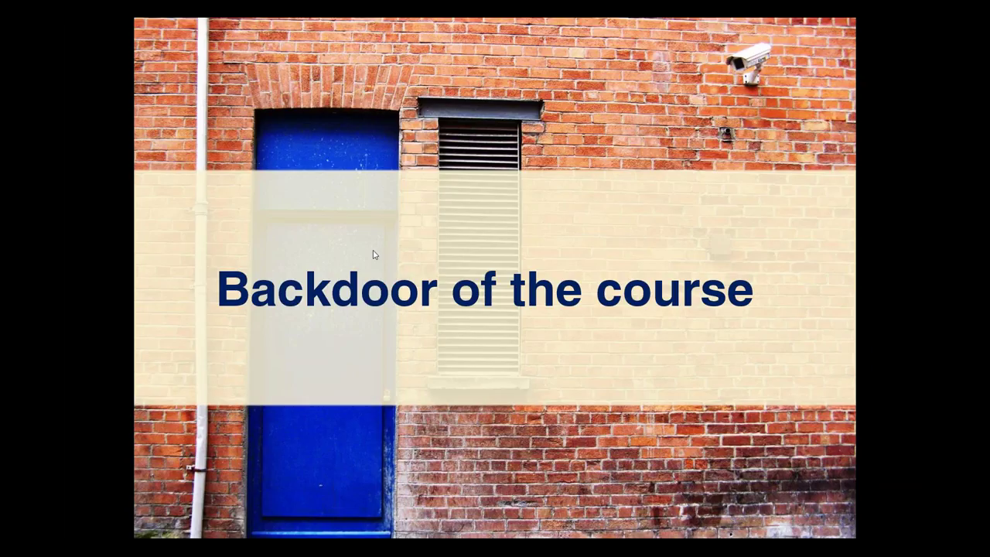
pyautogui.click(606, 334)
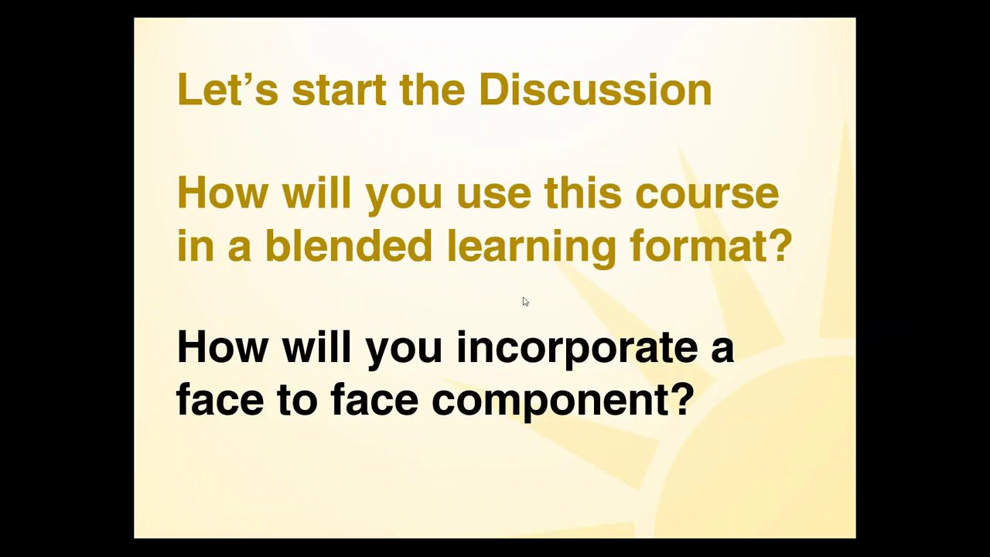
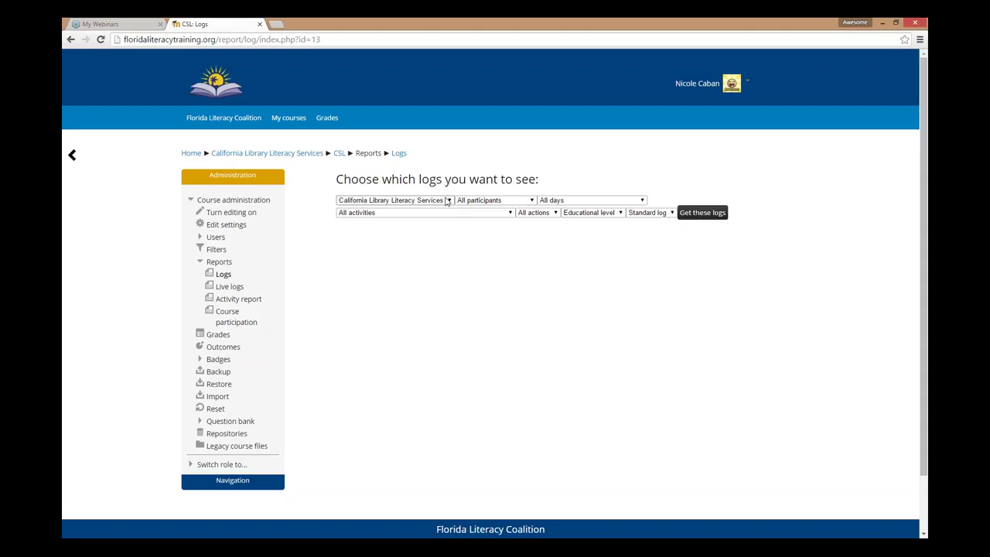
# Review the log filters, keeping all participants, all days and all actions
pyautogui.click(449, 200)
pyautogui.click(475, 200)
pyautogui.click(576, 200)
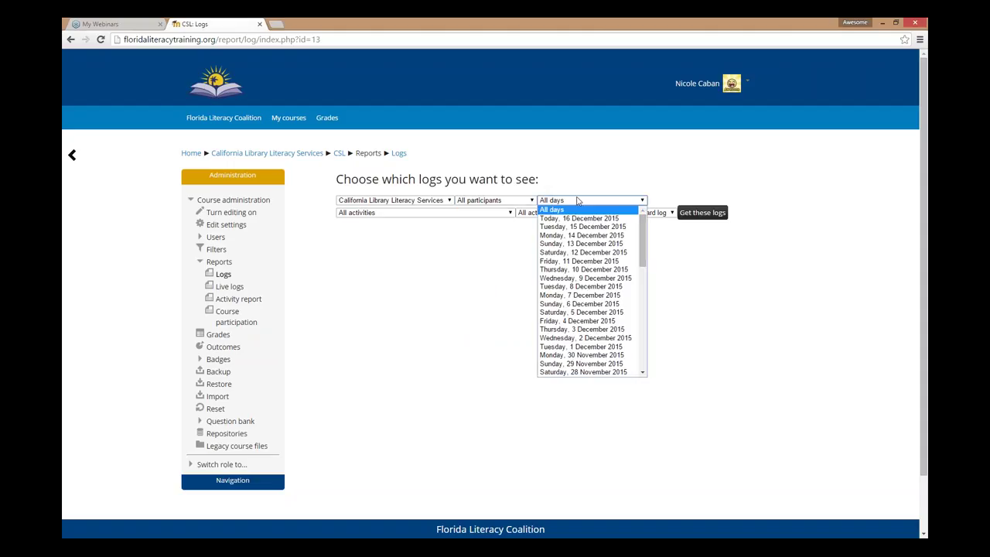
pyautogui.click(582, 202)
pyautogui.click(557, 213)
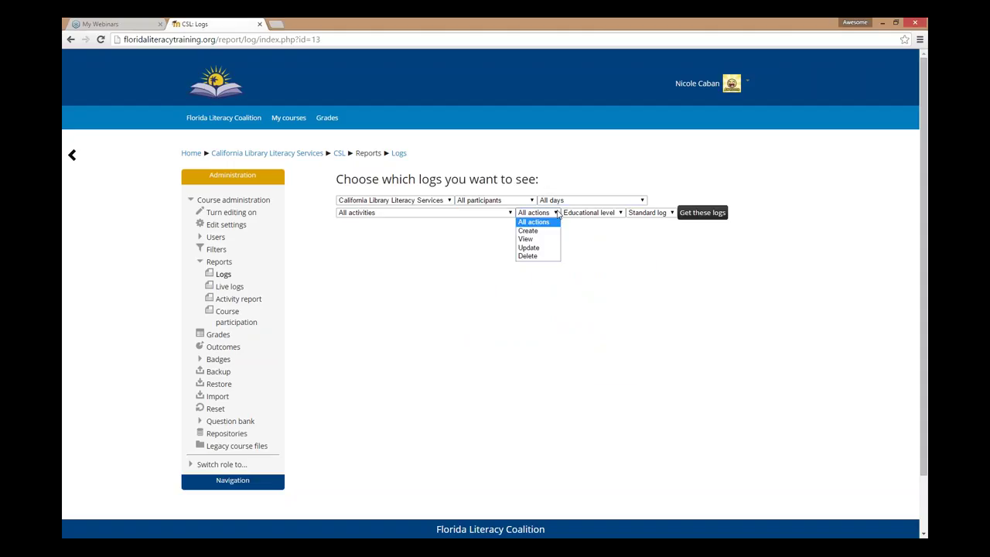
pyautogui.click(557, 213)
# Filter the logs to the Online Tutor Training Course activity and load the results
pyautogui.click(499, 215)
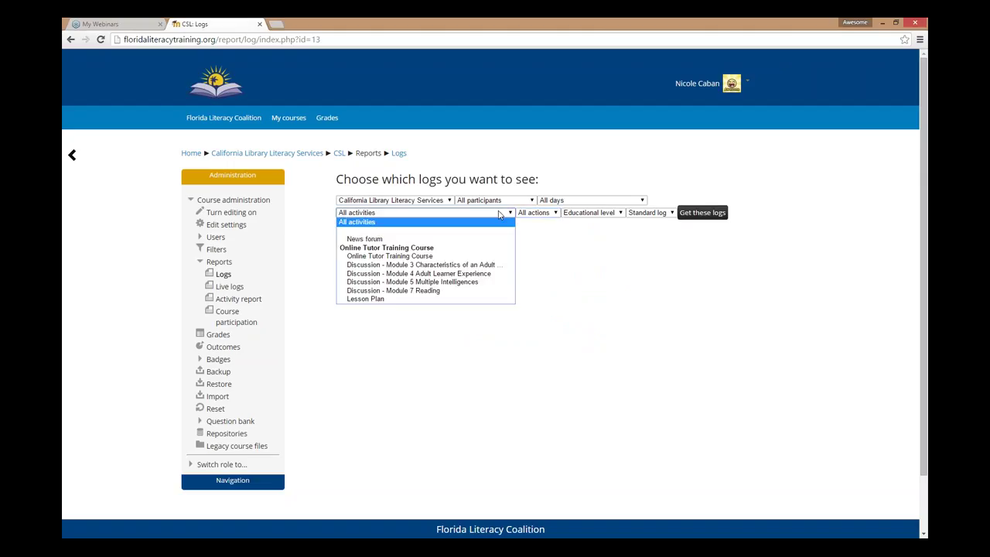
pyautogui.click(499, 256)
pyautogui.click(702, 213)
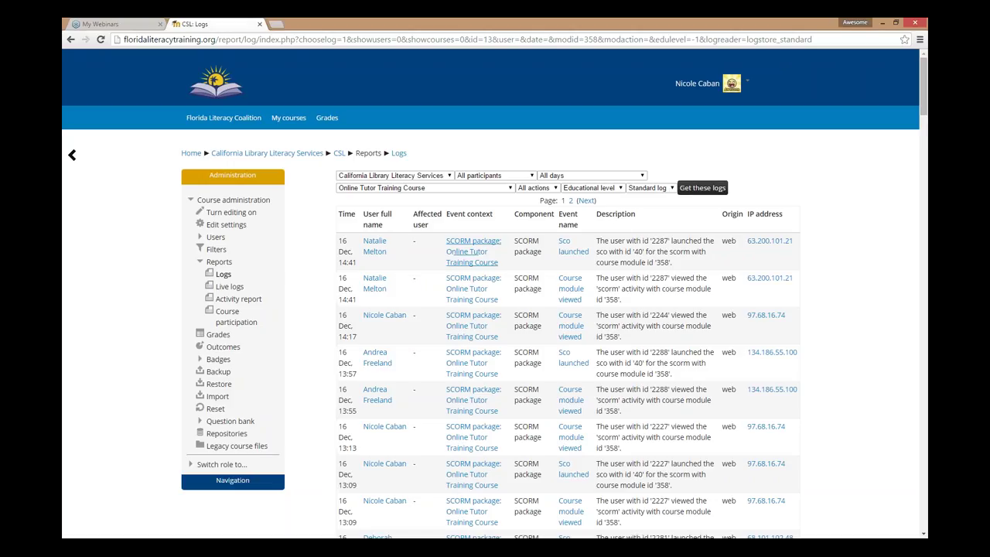
pyautogui.scroll(-3, 297, 416)
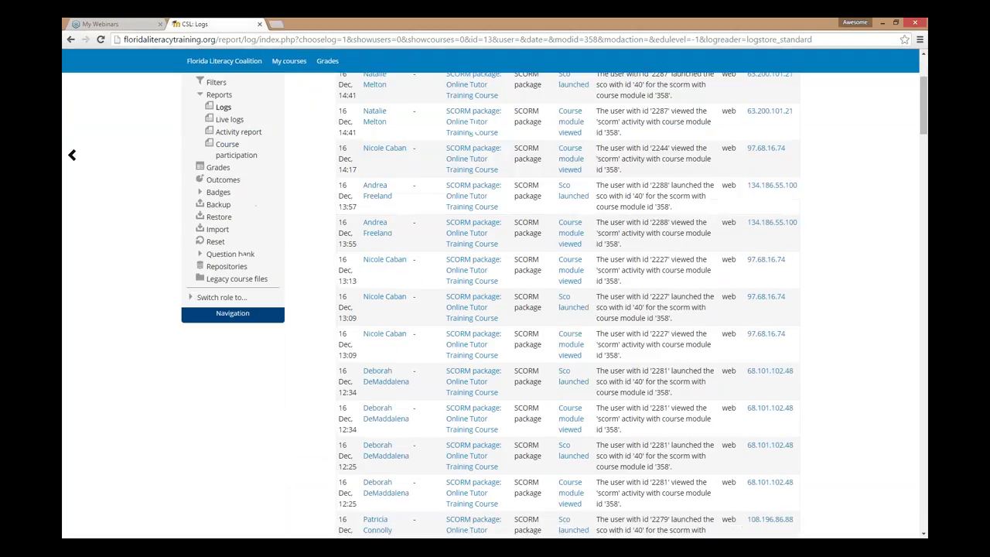
pyautogui.scroll(3, 296, 416)
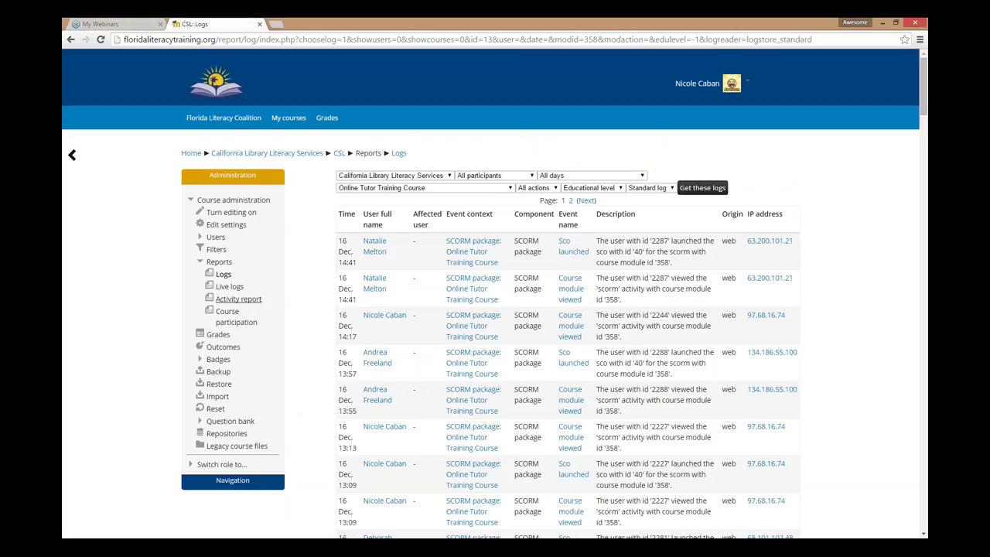
# Check the Course participation report's activity list, then go to Users > Enrolment methods
pyautogui.click(240, 326)
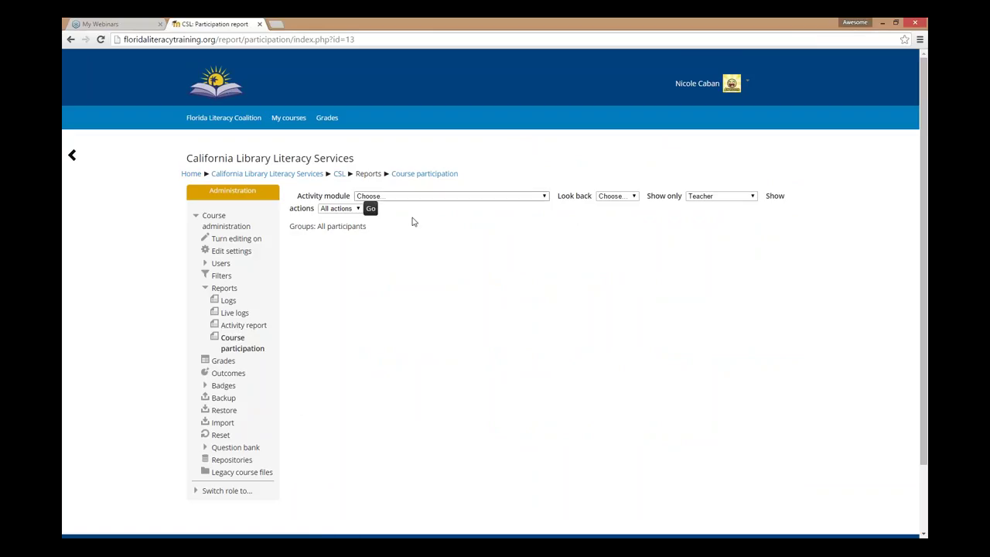
pyautogui.click(499, 197)
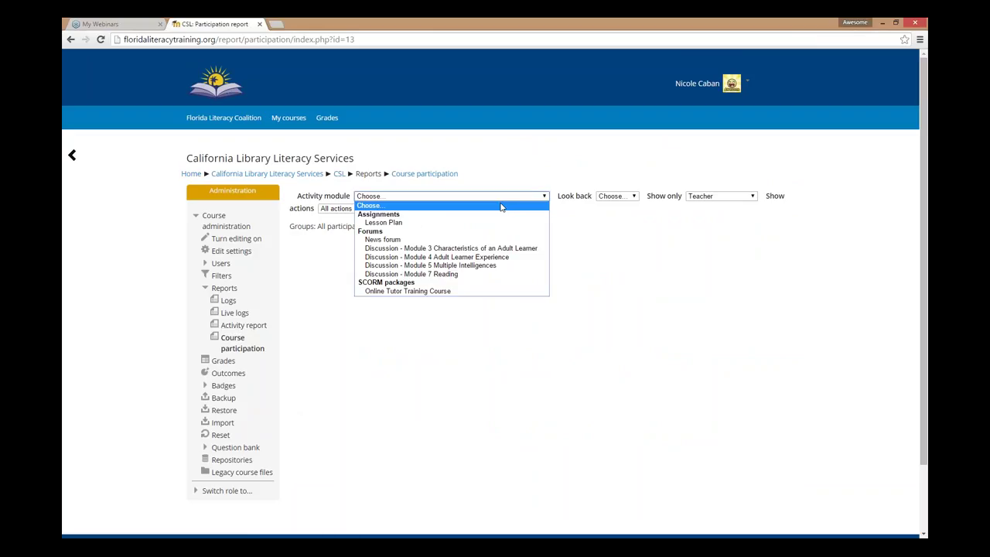
pyautogui.click(501, 207)
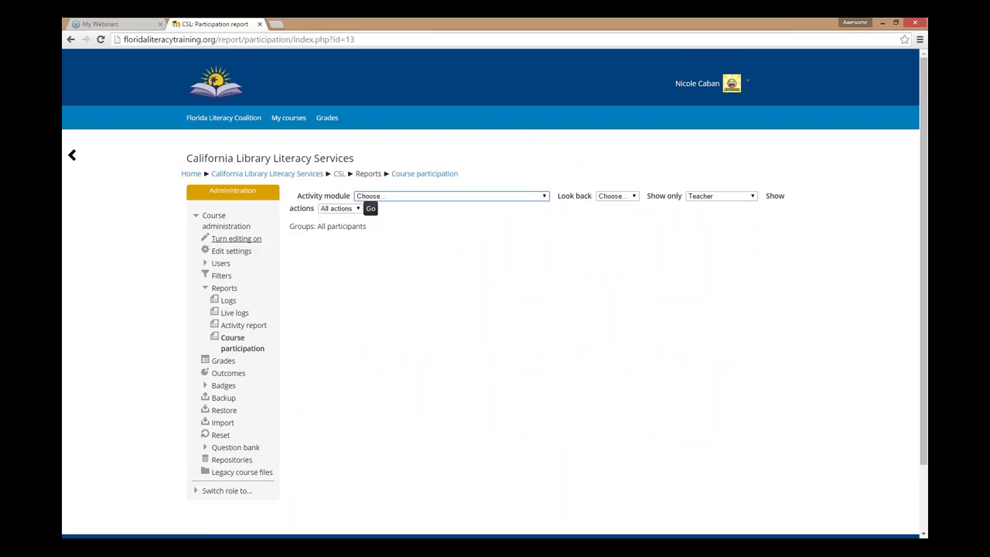
pyautogui.click(221, 264)
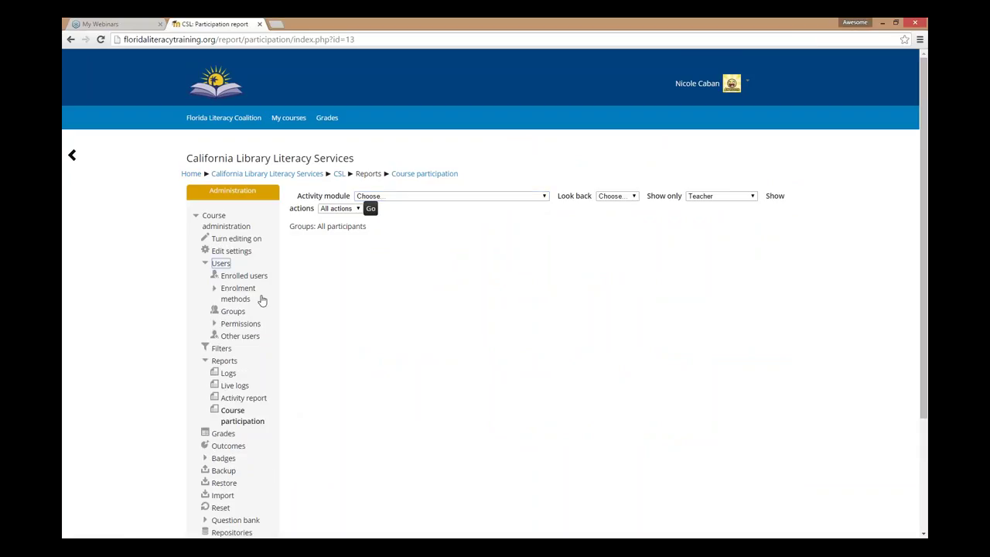
pyautogui.click(248, 291)
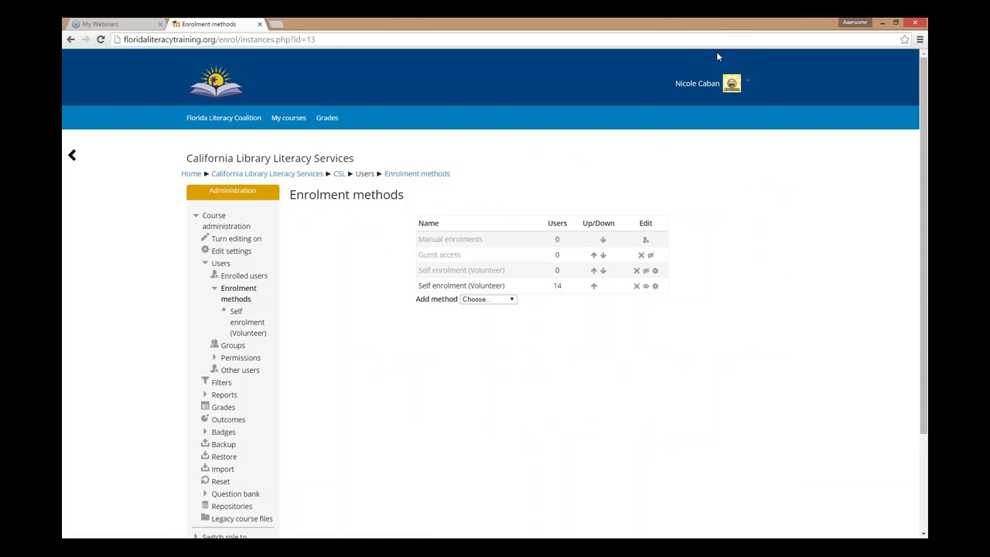
# Restore the browser and run the Facilitator Orientation slideshow from the first slide
pyautogui.doubleClick(667, 28)
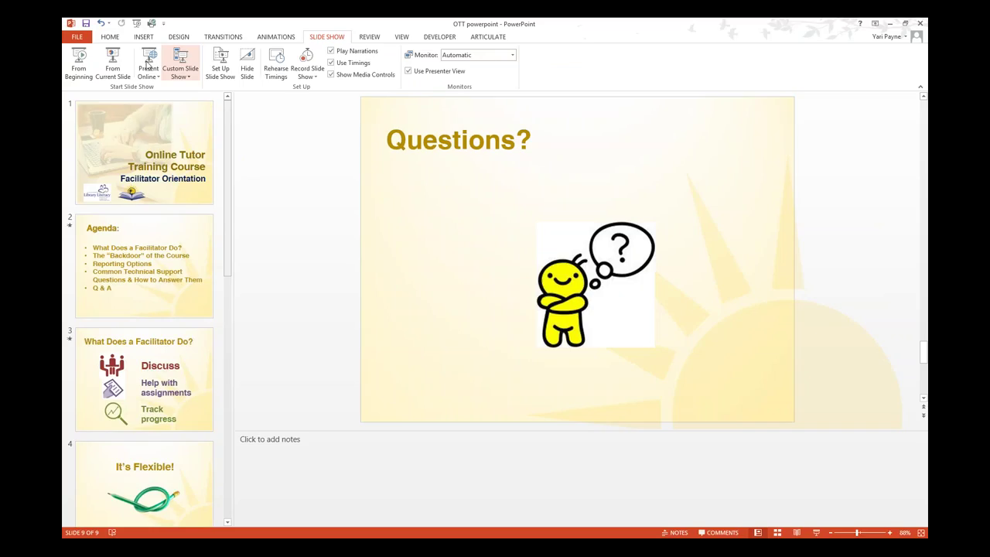
pyautogui.click(82, 61)
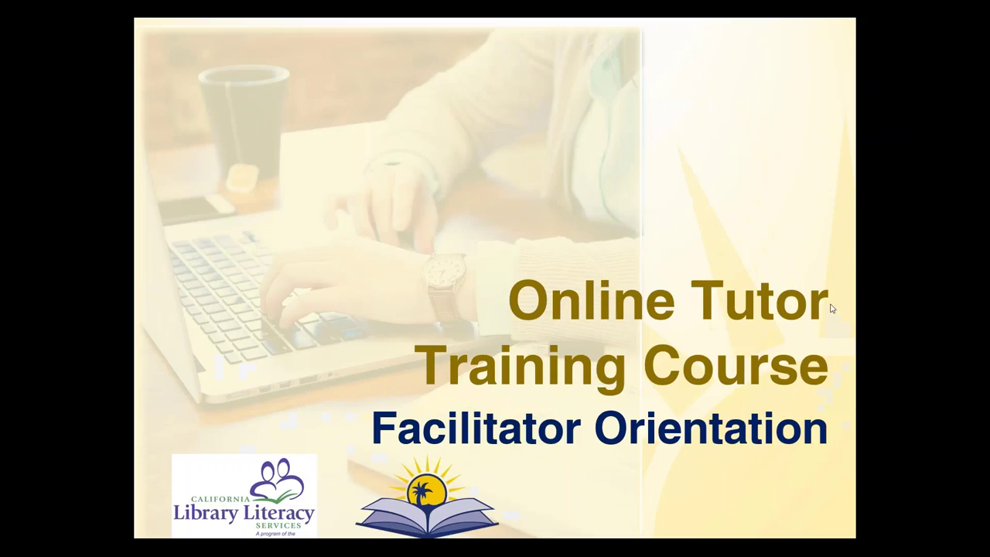